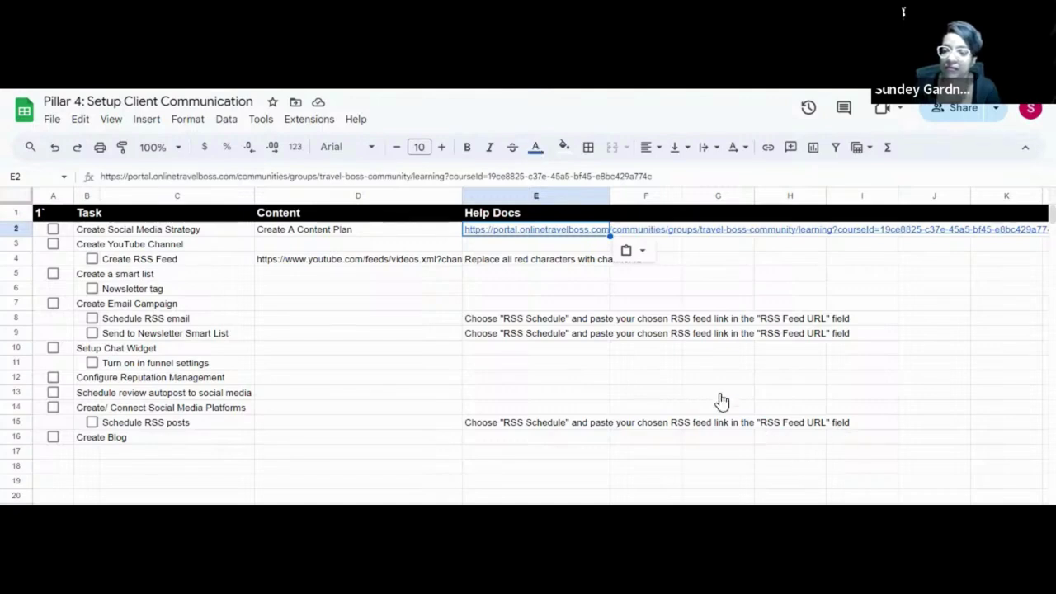
# Put the Travel Boss community course URL in cell E2 under Help Docs and preview the link.
pyautogui.scroll(-5, 693, 354)
pyautogui.scroll(5, 696, 354)
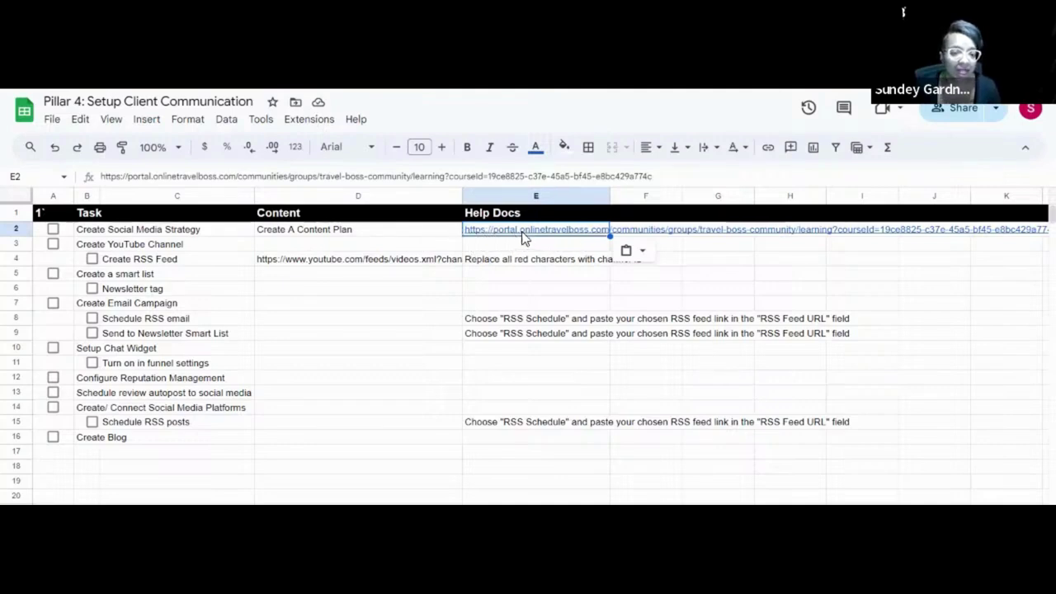
pyautogui.moveTo(527, 231)
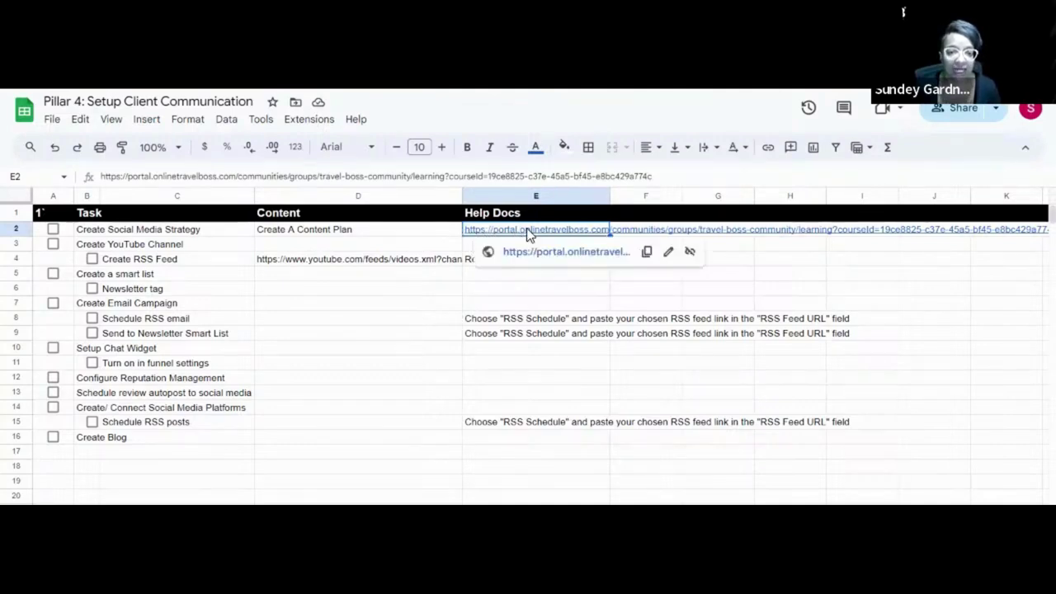
pyautogui.click(557, 258)
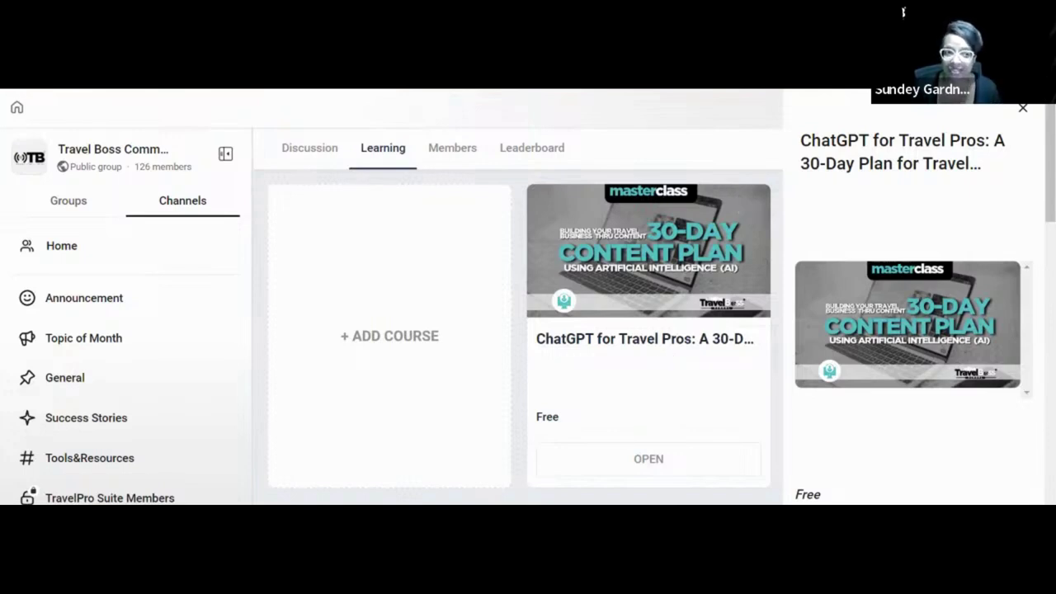
pyautogui.hotkey('alt', 'Tab')
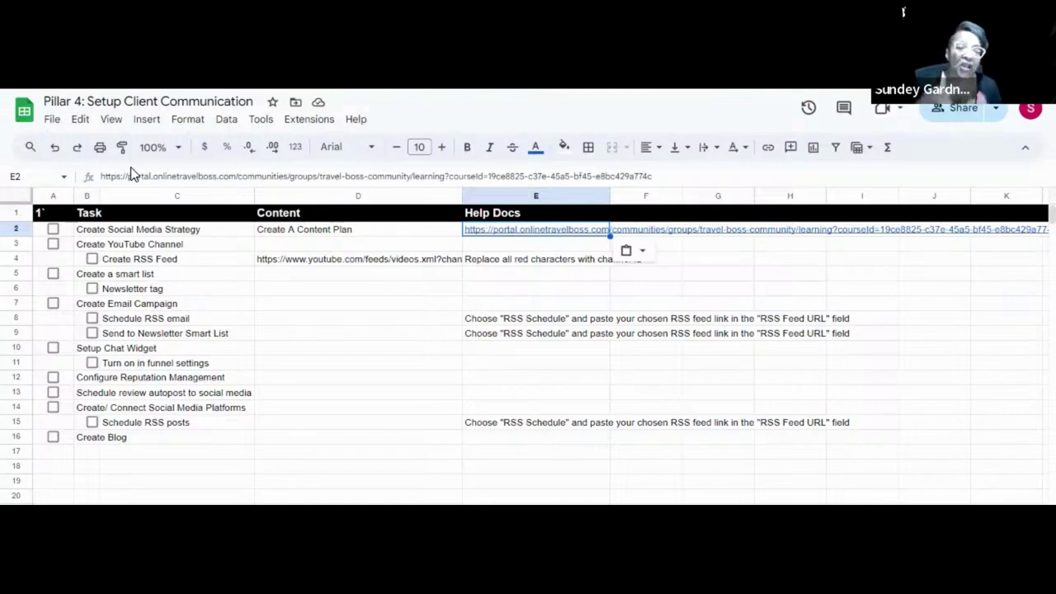
# Tick the A2 checkbox for Create Social Media Strategy and select cell D4.
pyautogui.click(54, 230)
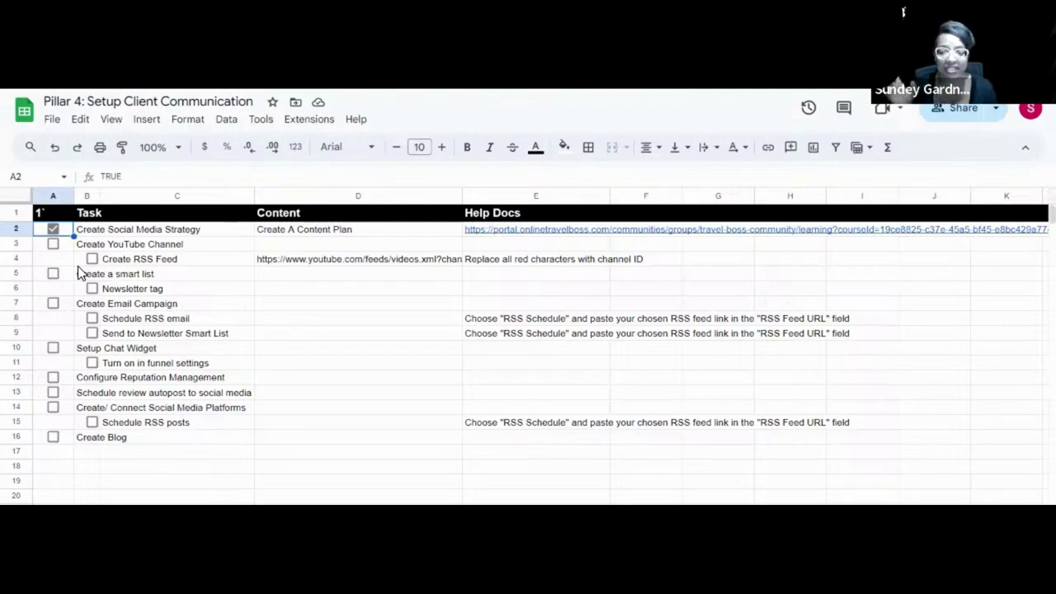
pyautogui.click(452, 260)
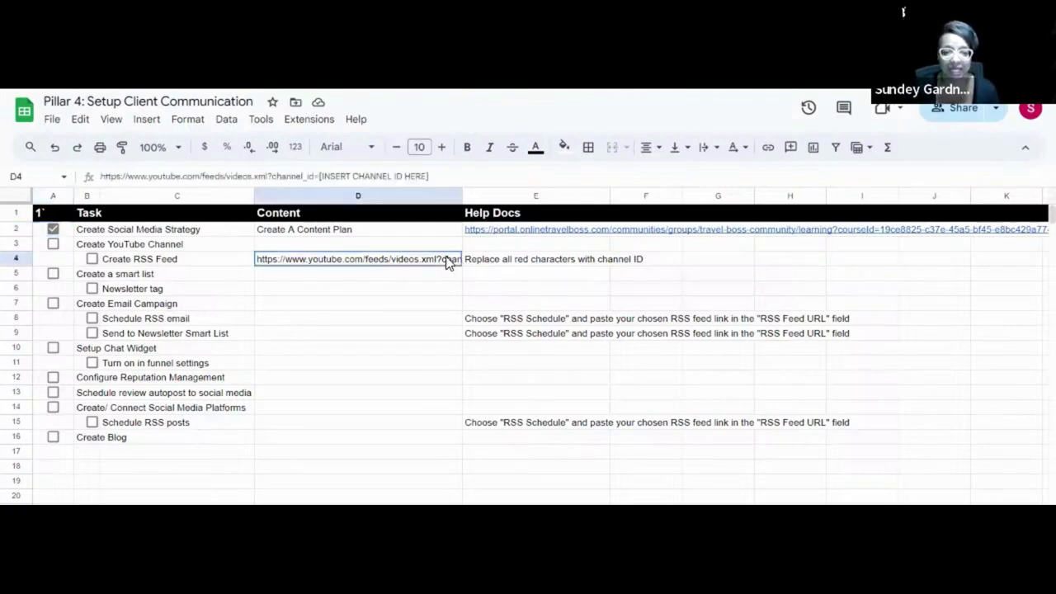
# Wrap the D4 feed URL onto two lines, then switch to the YouTube window.
pyautogui.click(704, 152)
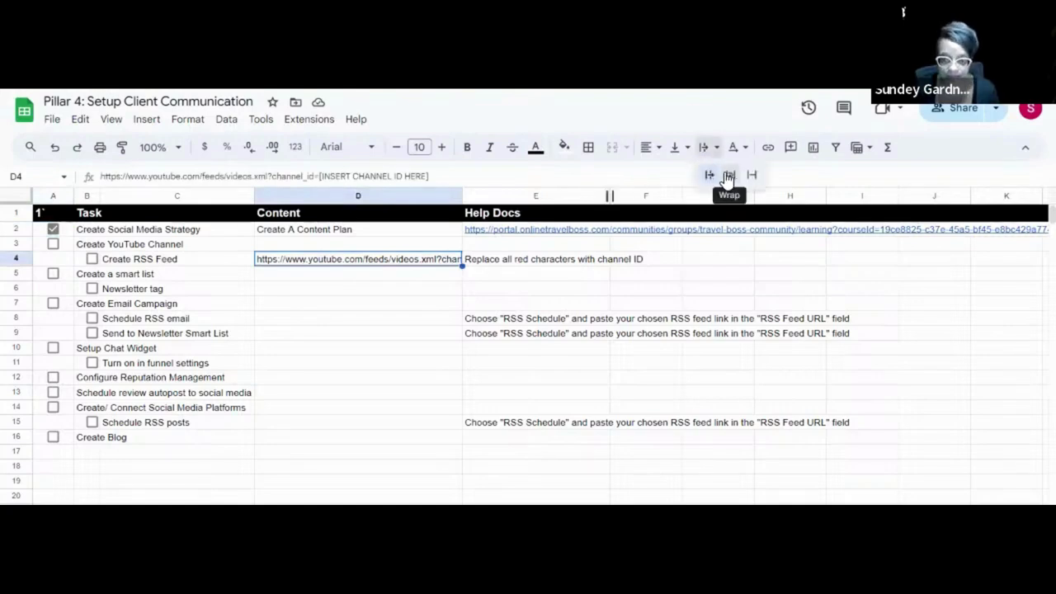
pyautogui.click(728, 174)
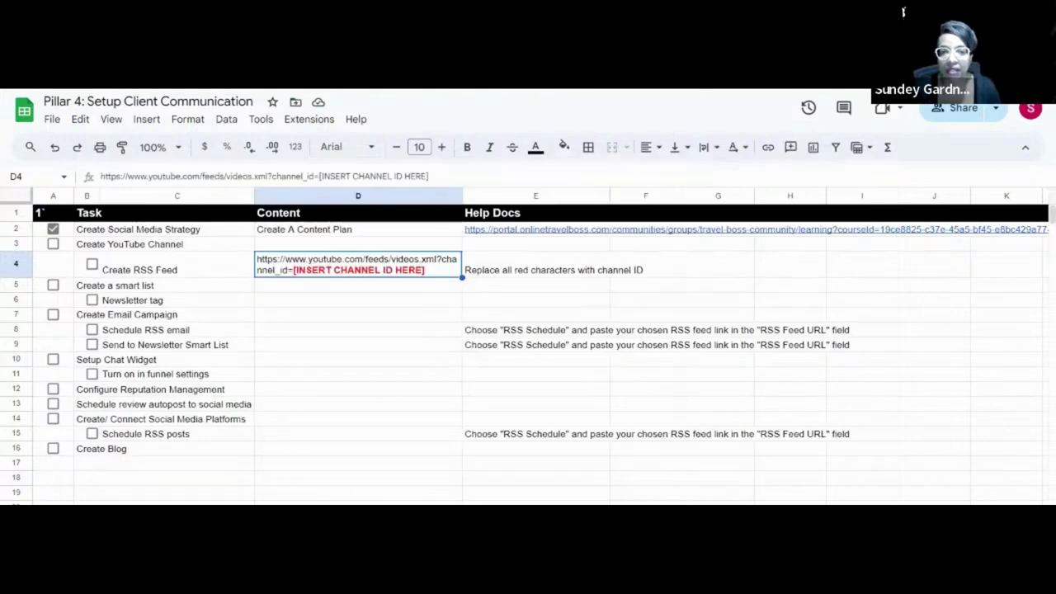
pyautogui.hotkey('ctrl', 'Tab')
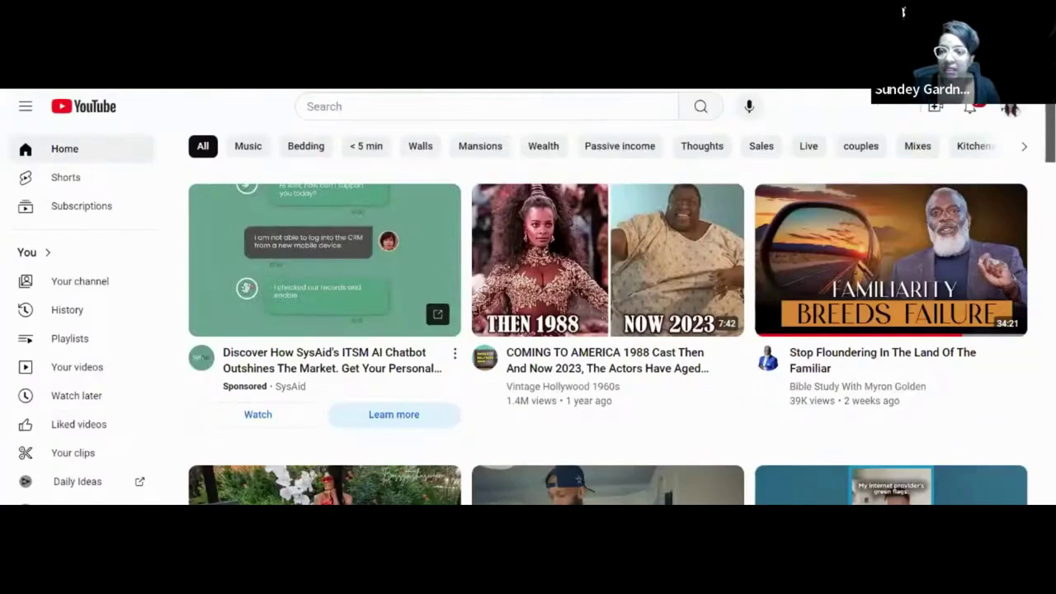
# Open and dismiss the YouTube account options menu several times.
pyautogui.click(1011, 109)
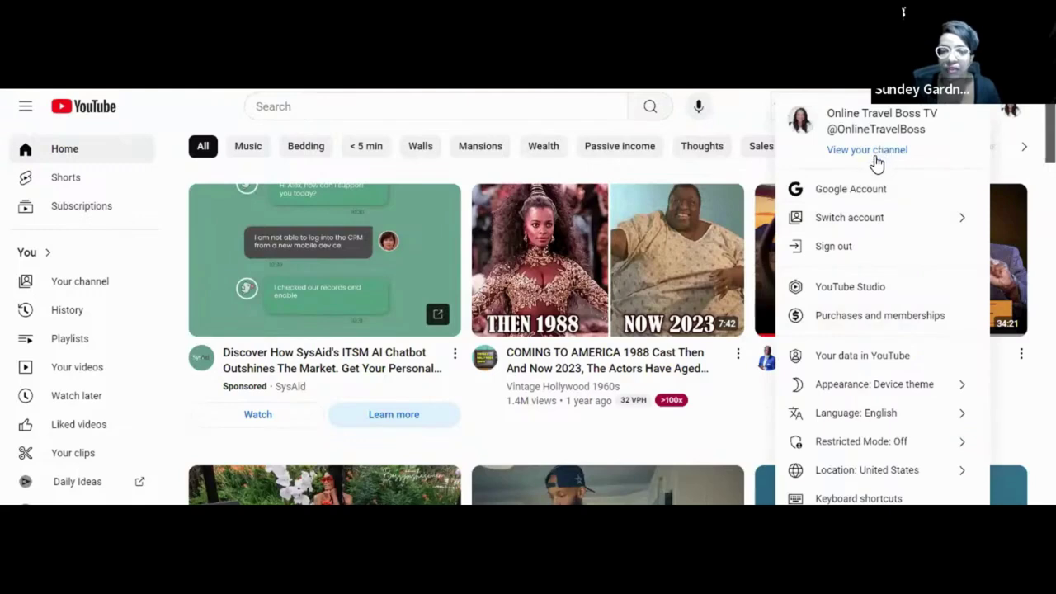
pyautogui.click(614, 167)
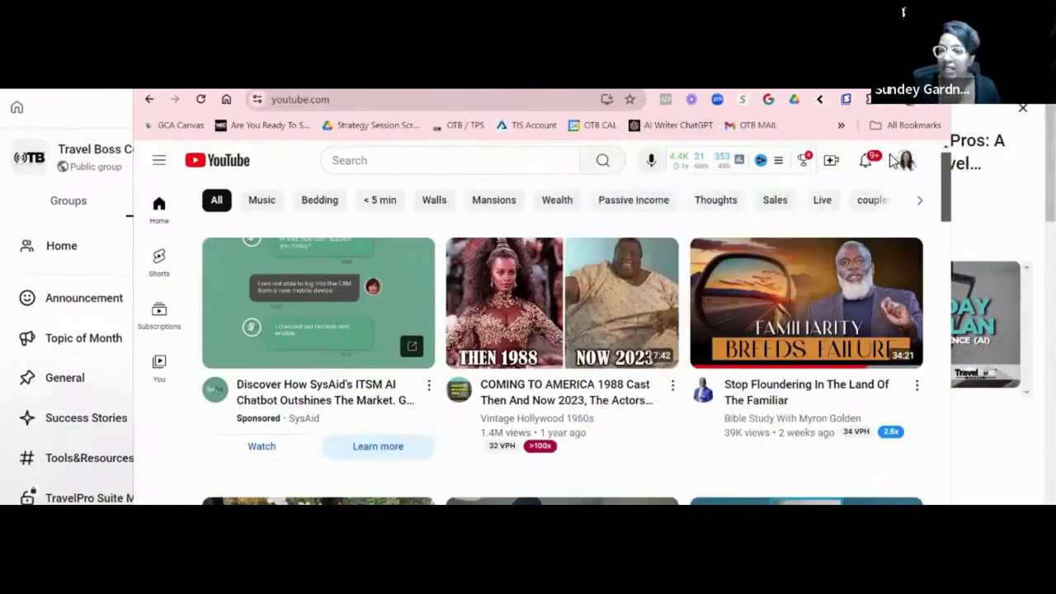
pyautogui.click(907, 162)
pyautogui.press('Escape')
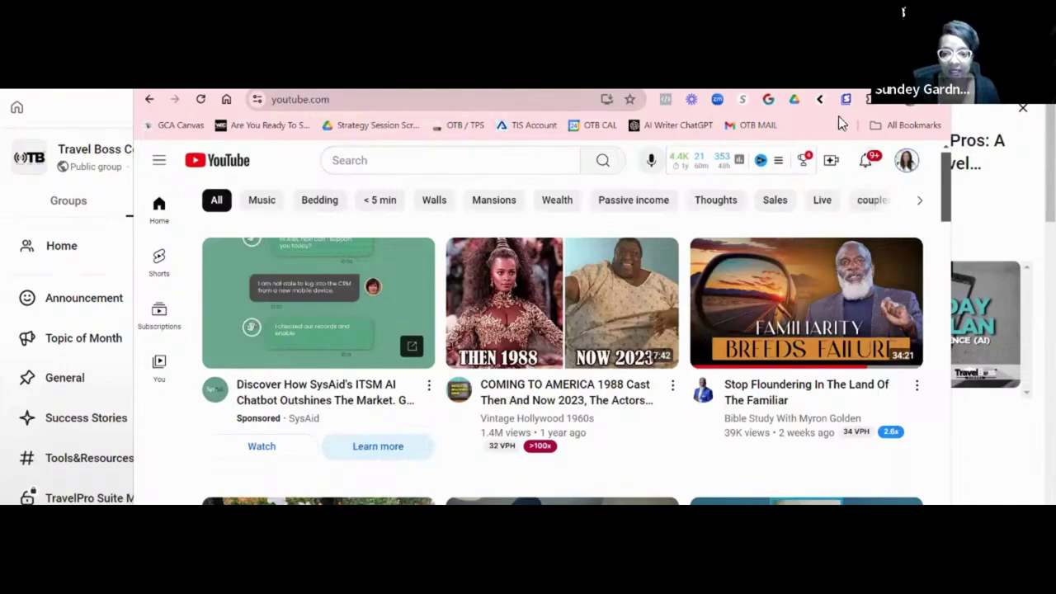
pyautogui.click(910, 167)
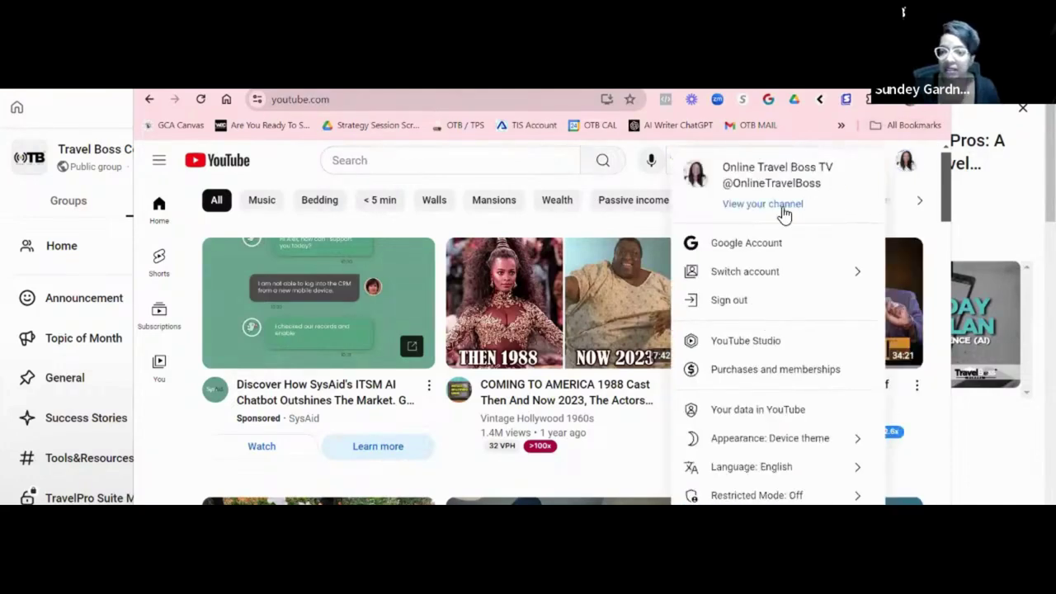
pyautogui.press('Escape')
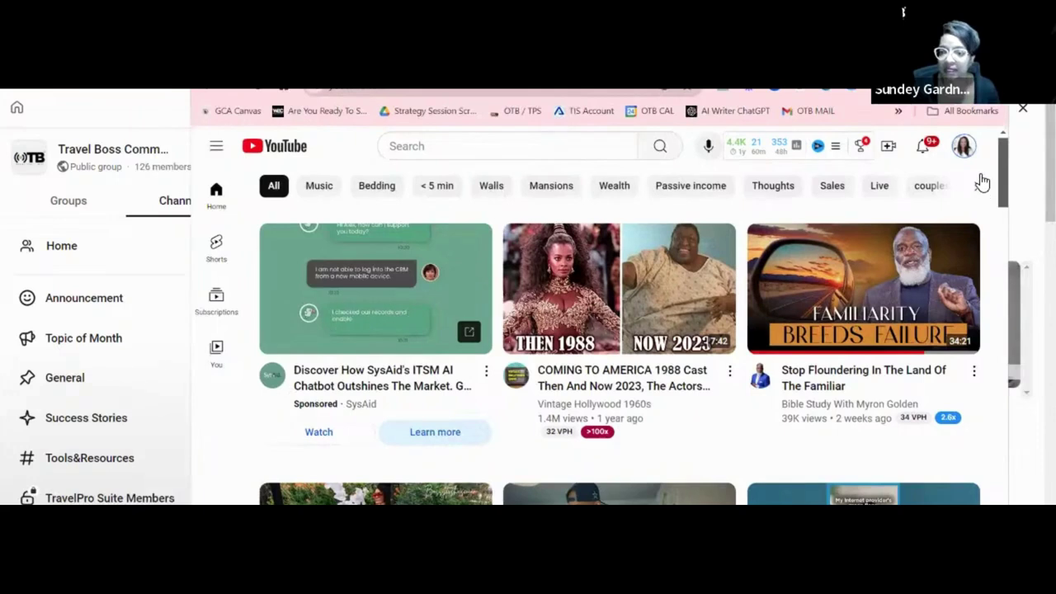
pyautogui.click(962, 147)
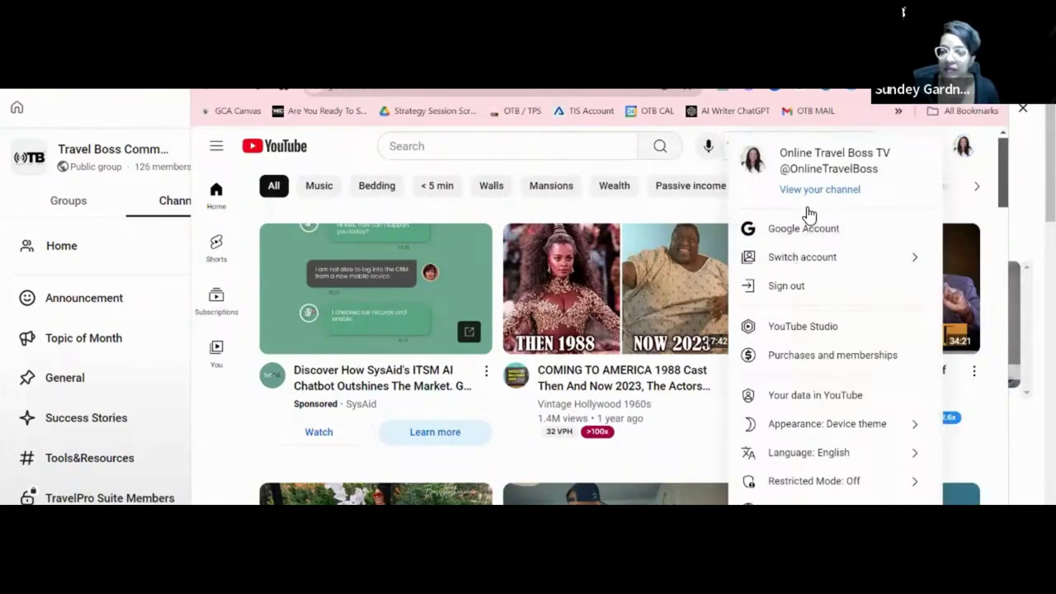
pyautogui.press('Escape')
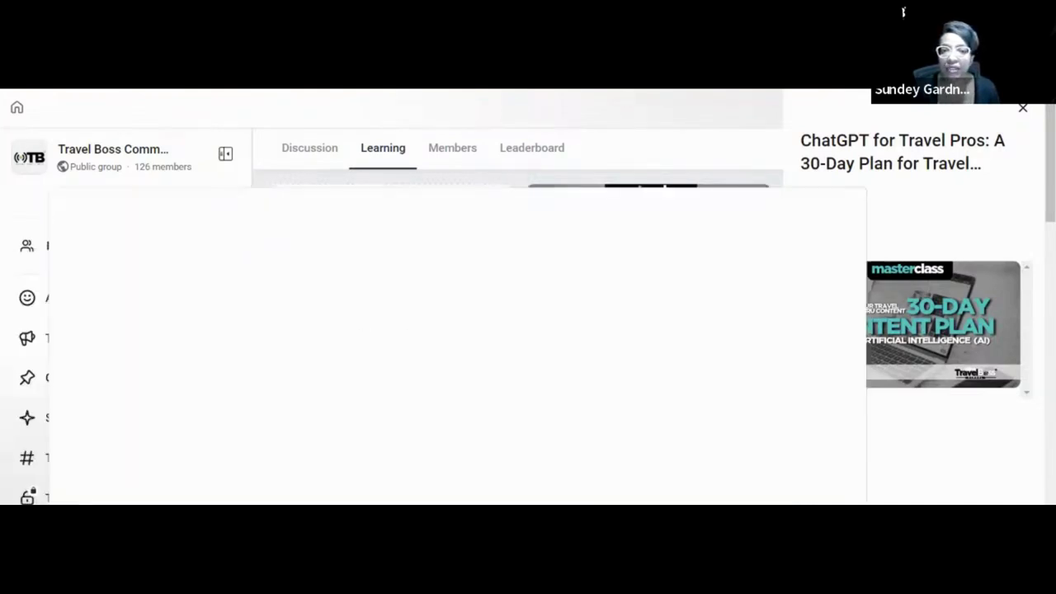
# Switch to the Online Travel Boss TV channel tab, leave full screen, and open its Home page.
pyautogui.hotkey('ctrl', 'Tab')
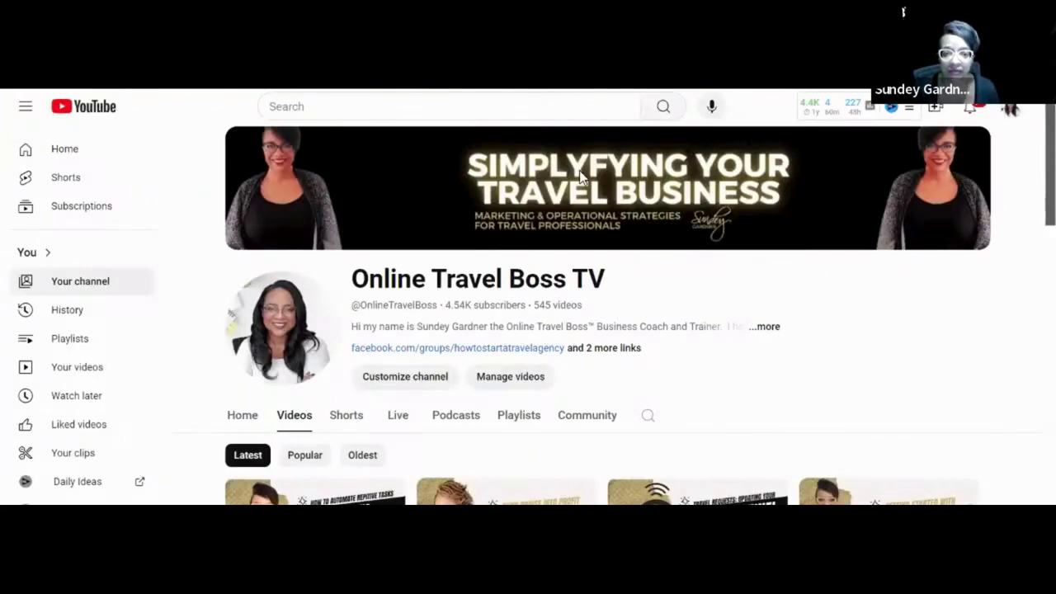
pyautogui.press('F11')
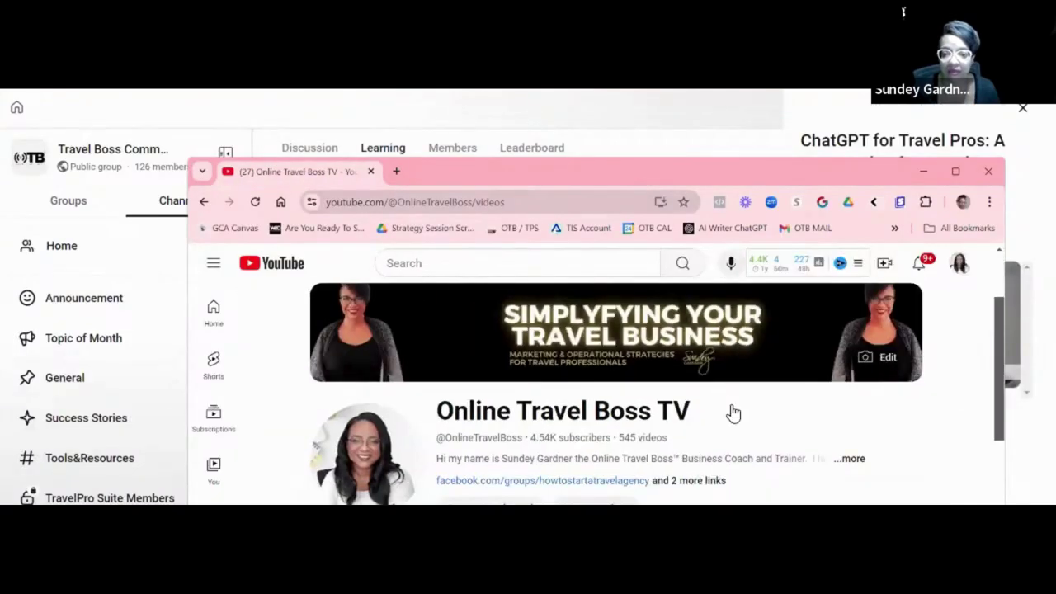
pyautogui.scroll(-3, 717, 406)
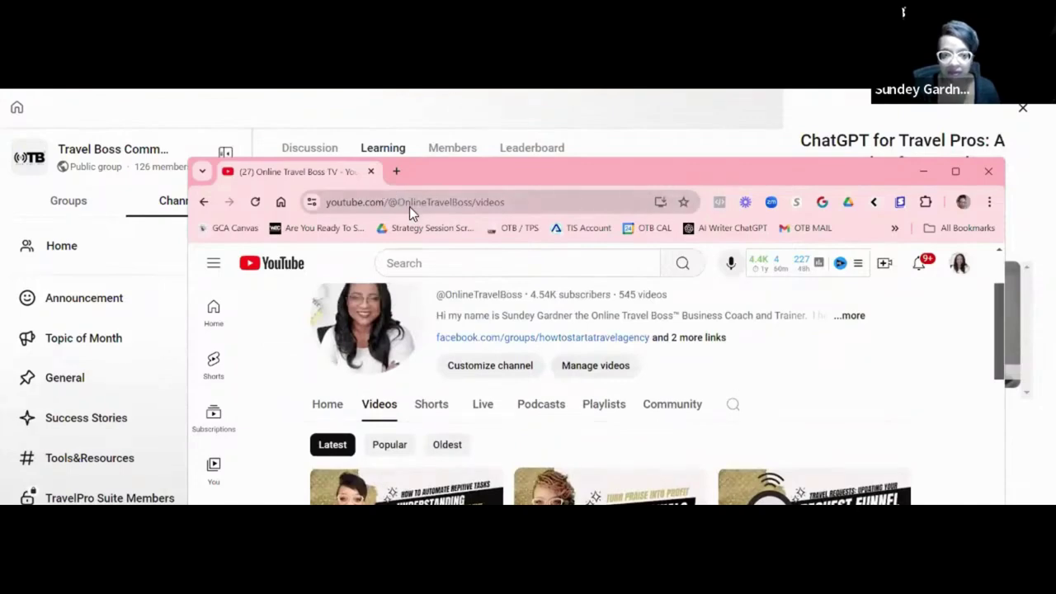
pyautogui.moveTo(390, 203); pyautogui.dragTo(477, 205)
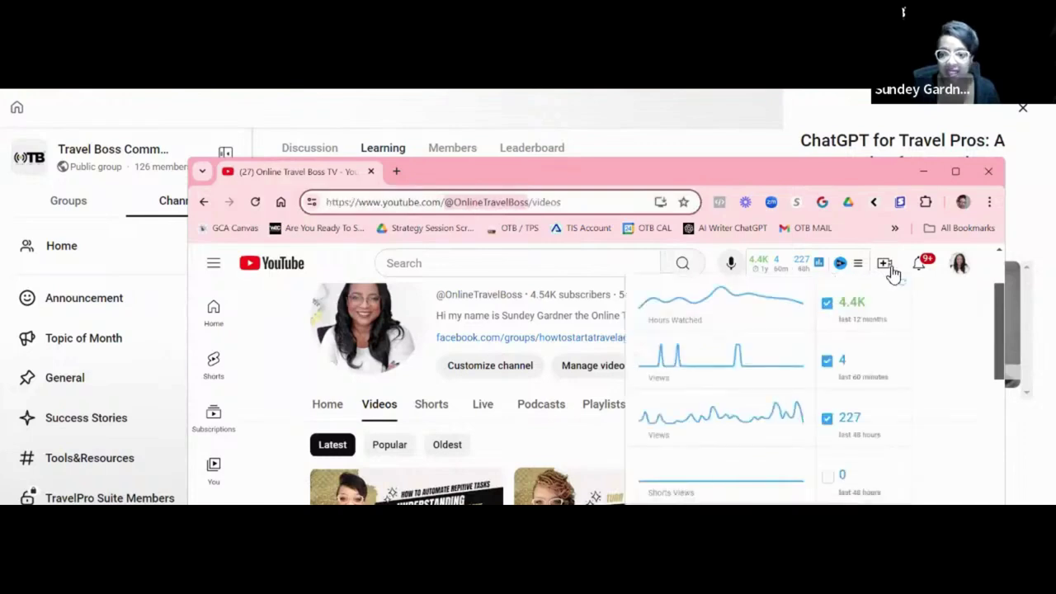
pyautogui.click(971, 273)
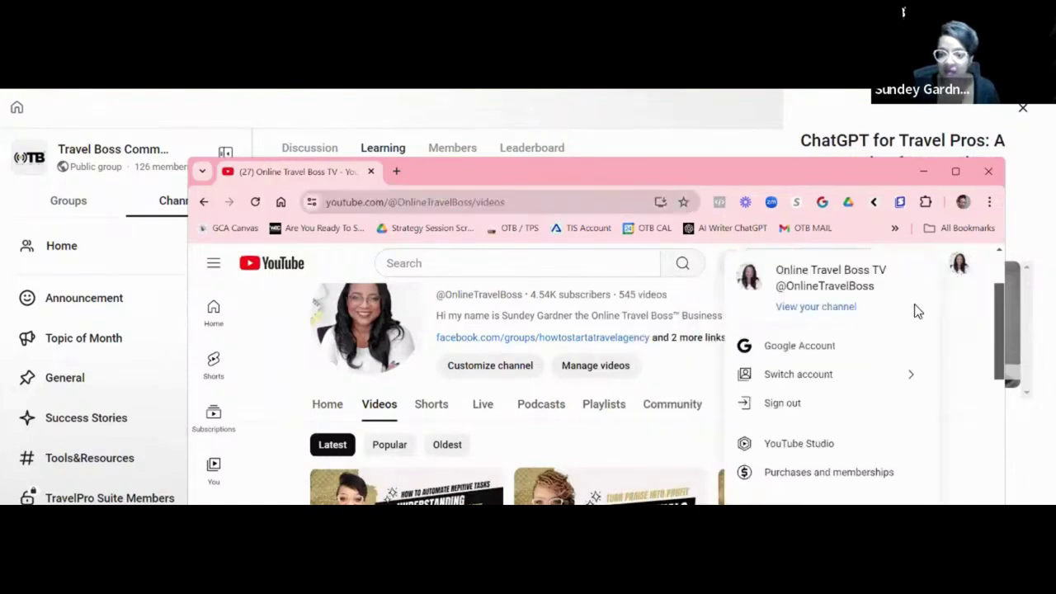
pyautogui.click(818, 310)
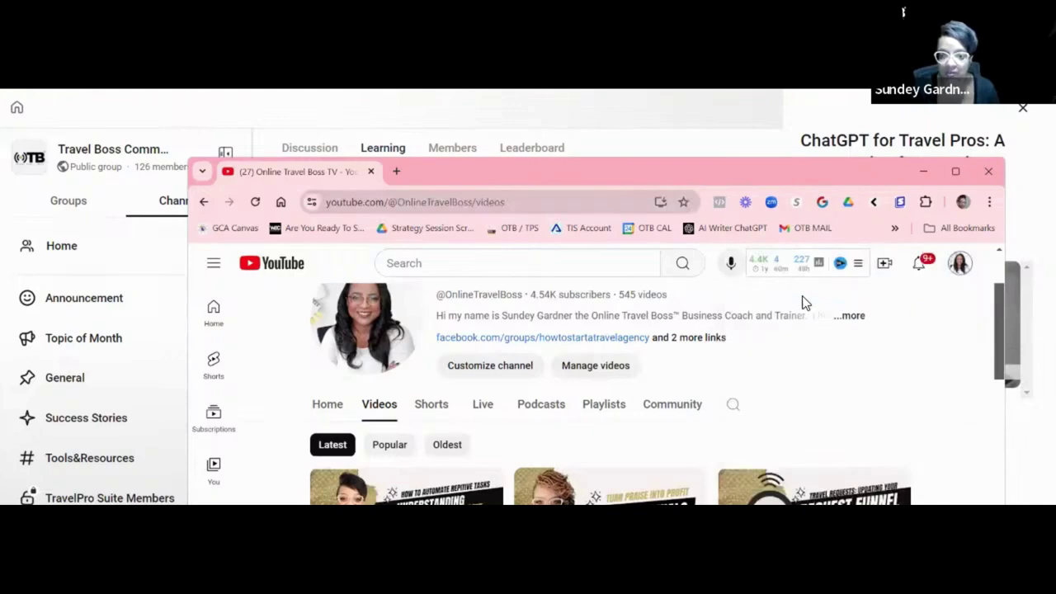
pyautogui.scroll(-1, 609, 368)
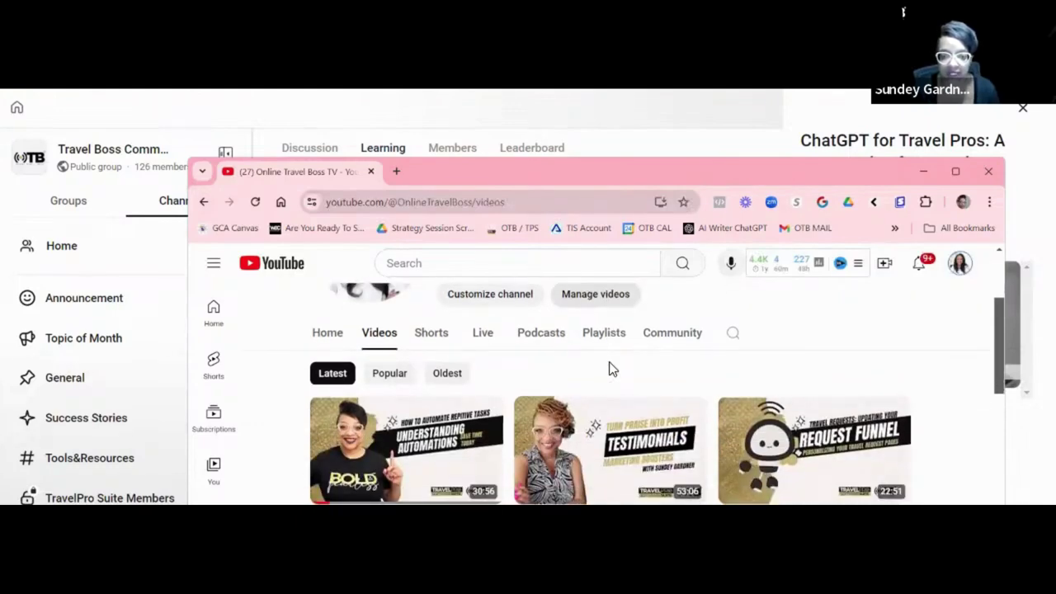
pyautogui.click(393, 208)
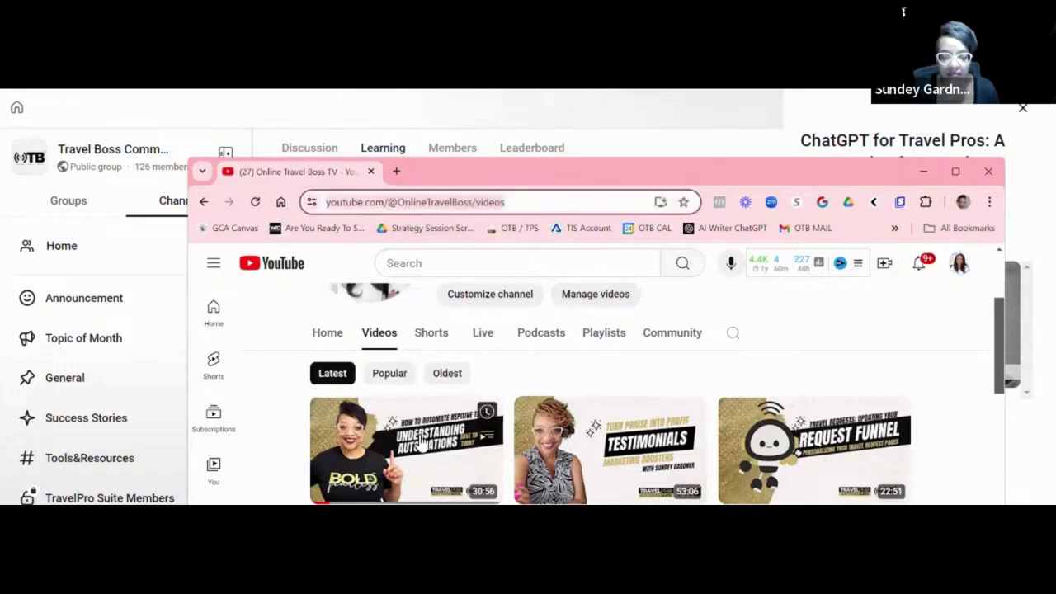
pyautogui.click(327, 333)
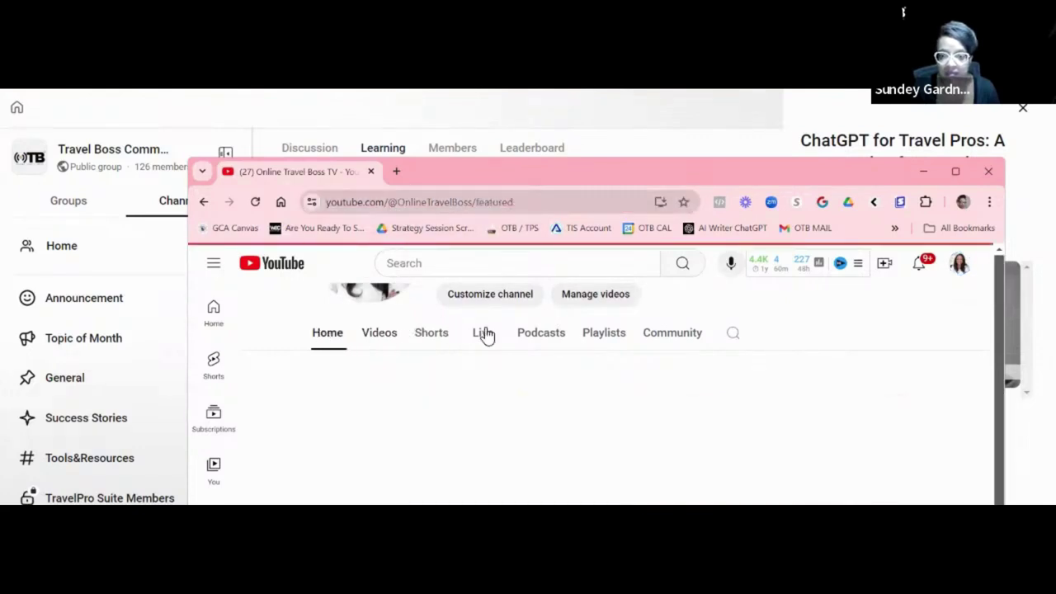
# Maximize the browser and open the first video in the channel's For You row.
pyautogui.scroll(-5, 665, 361)
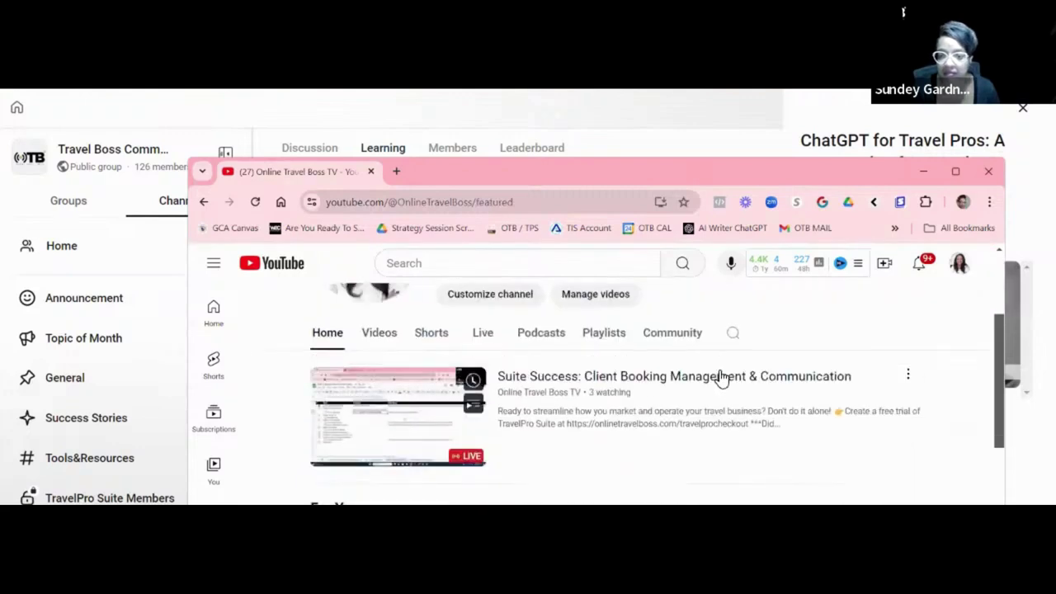
pyautogui.scroll(1, 718, 377)
pyautogui.scroll(3, 783, 373)
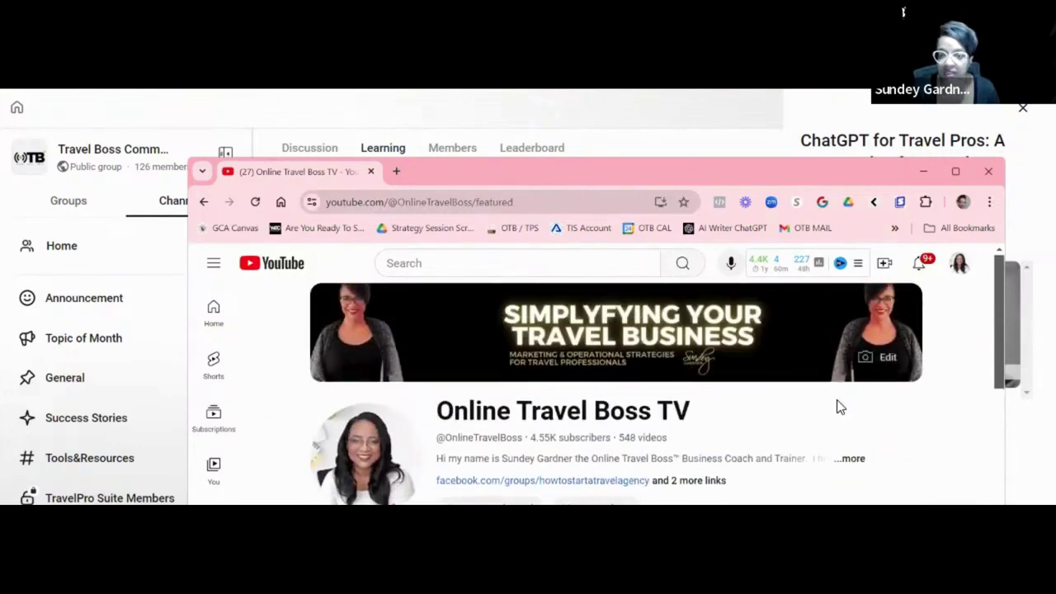
pyautogui.click(956, 172)
pyautogui.scroll(-2, 768, 356)
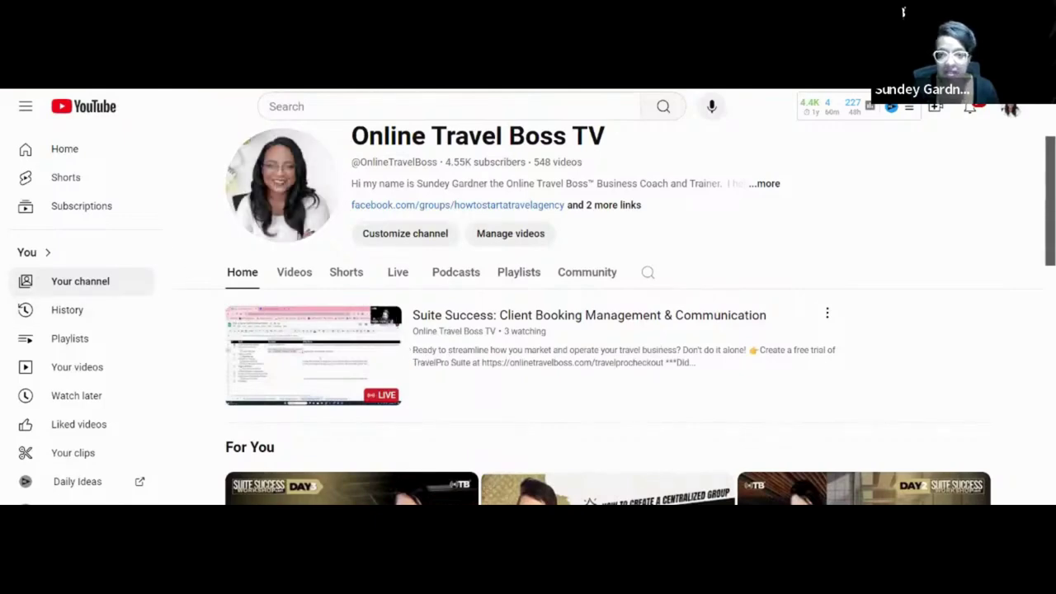
pyautogui.click(366, 462)
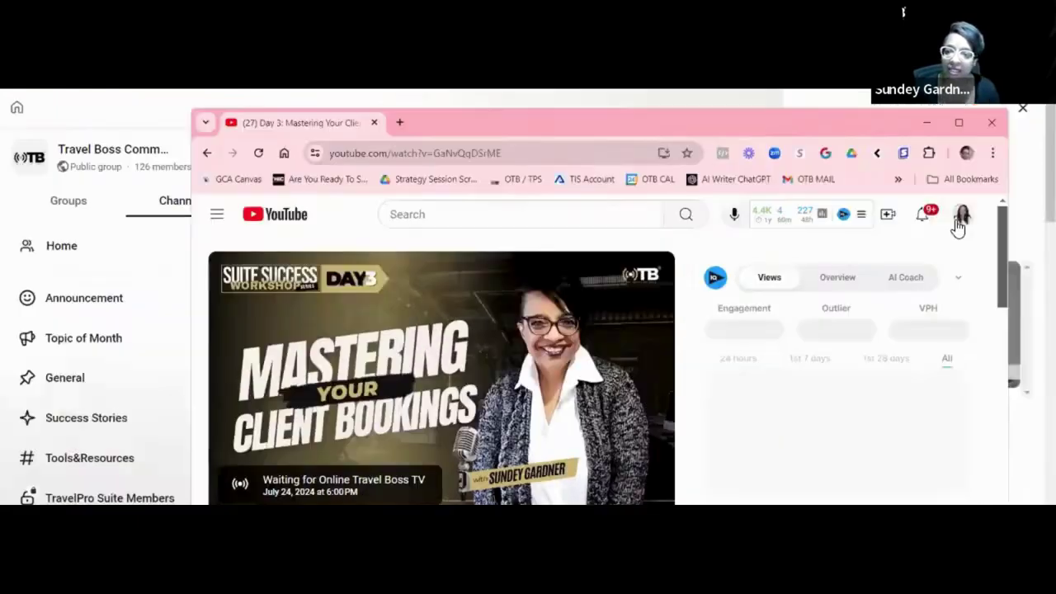
# Check the YouTube account menu and put the browser in full screen.
pyautogui.click(1010, 111)
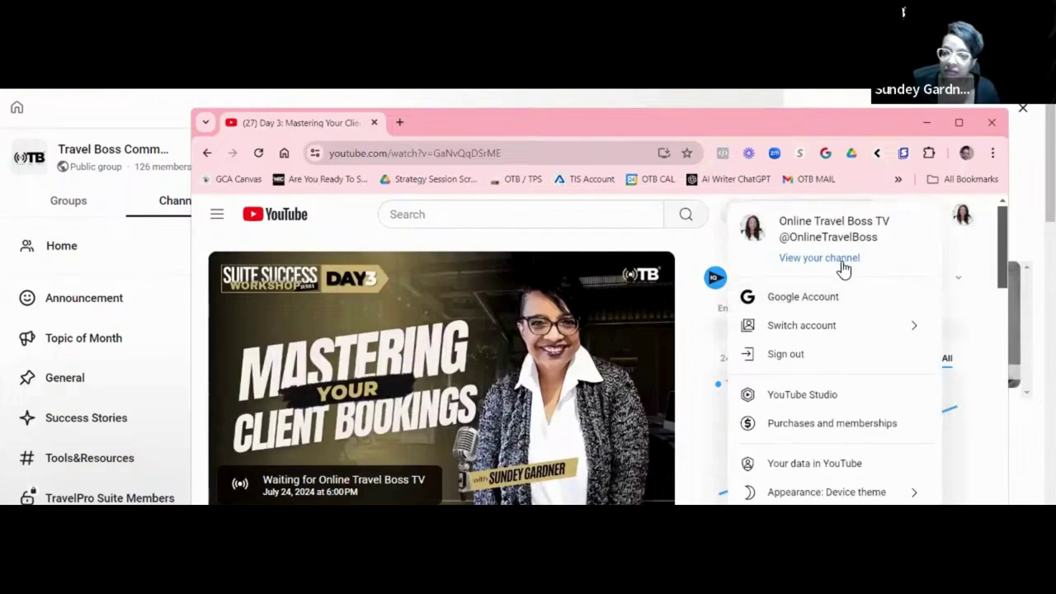
pyautogui.click(844, 260)
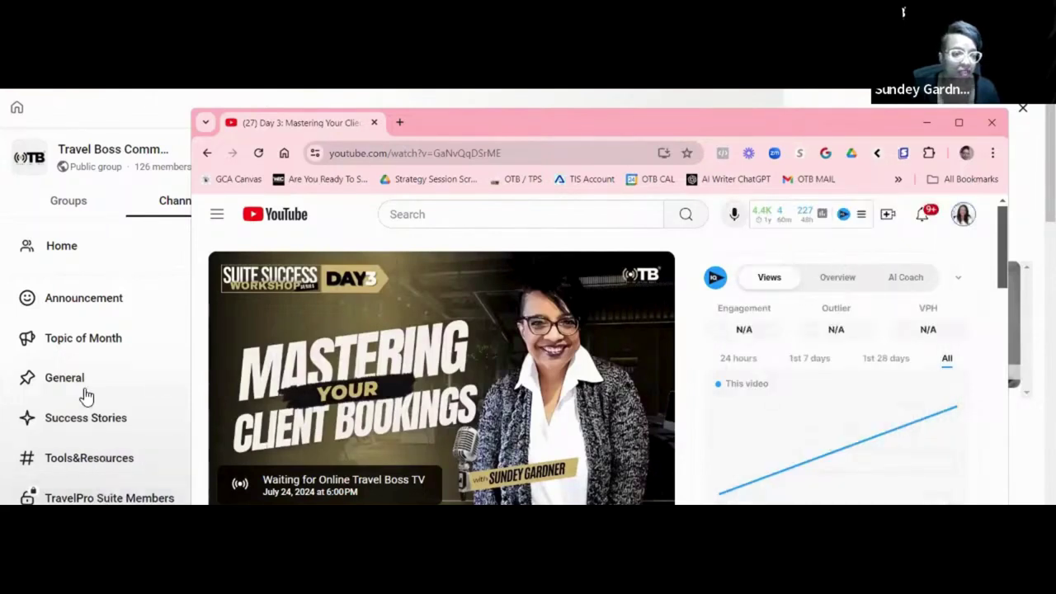
pyautogui.scroll(-1, 87, 396)
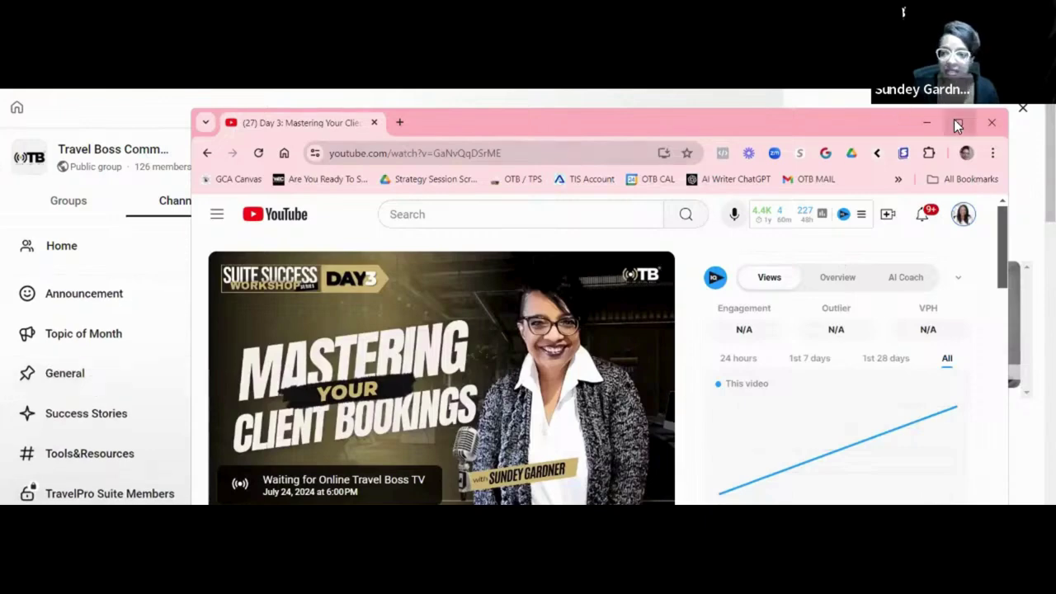
pyautogui.press('F11')
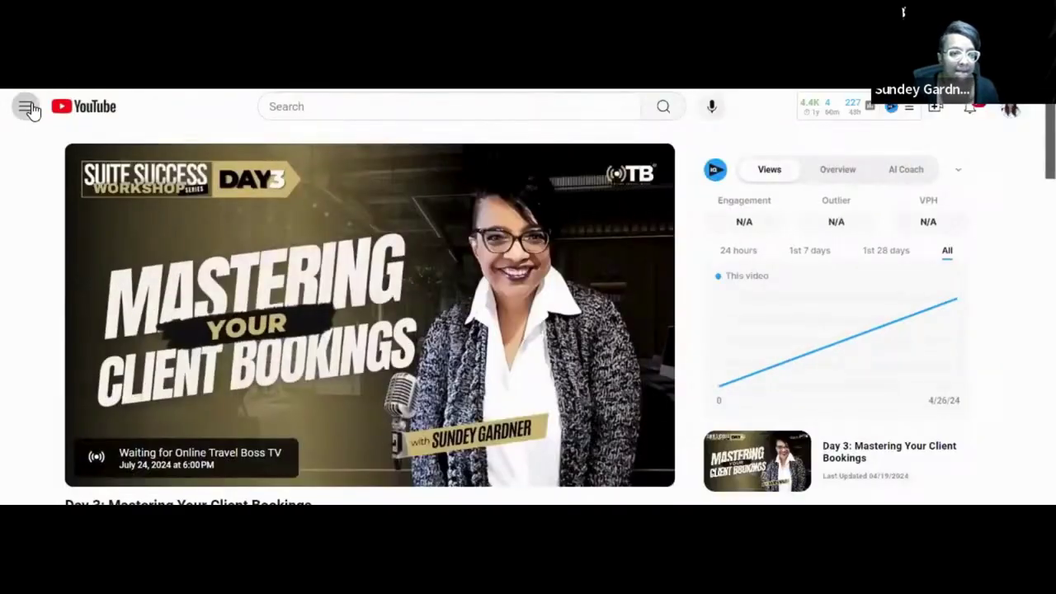
# Open your channel from the navigation drawer, then go to account Settings at the sidebar bottom.
pyautogui.click(24, 106)
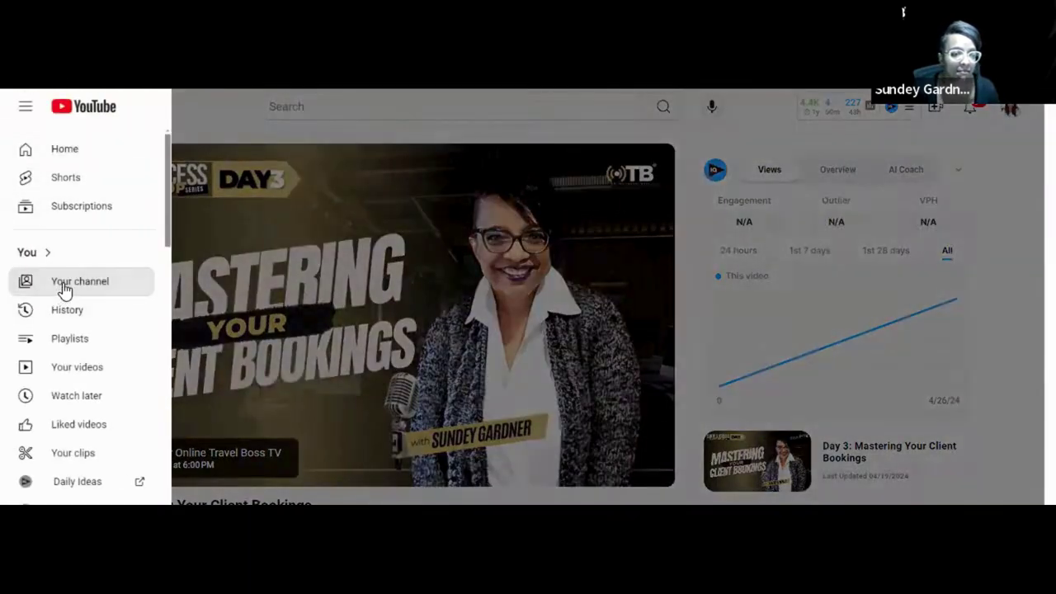
pyautogui.click(64, 289)
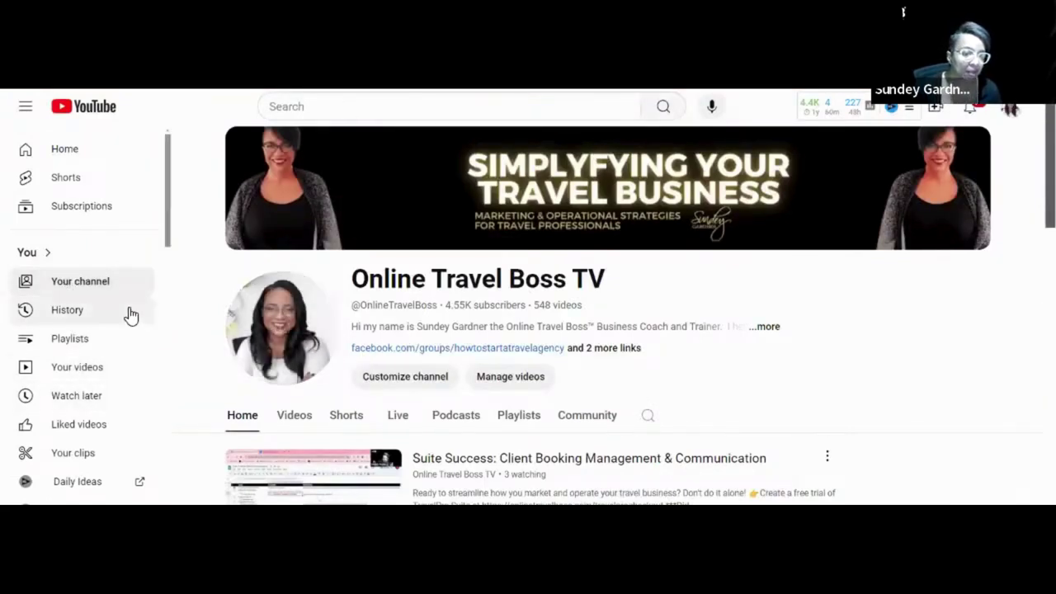
pyautogui.scroll(-5, 130, 315)
pyautogui.scroll(-8, 130, 314)
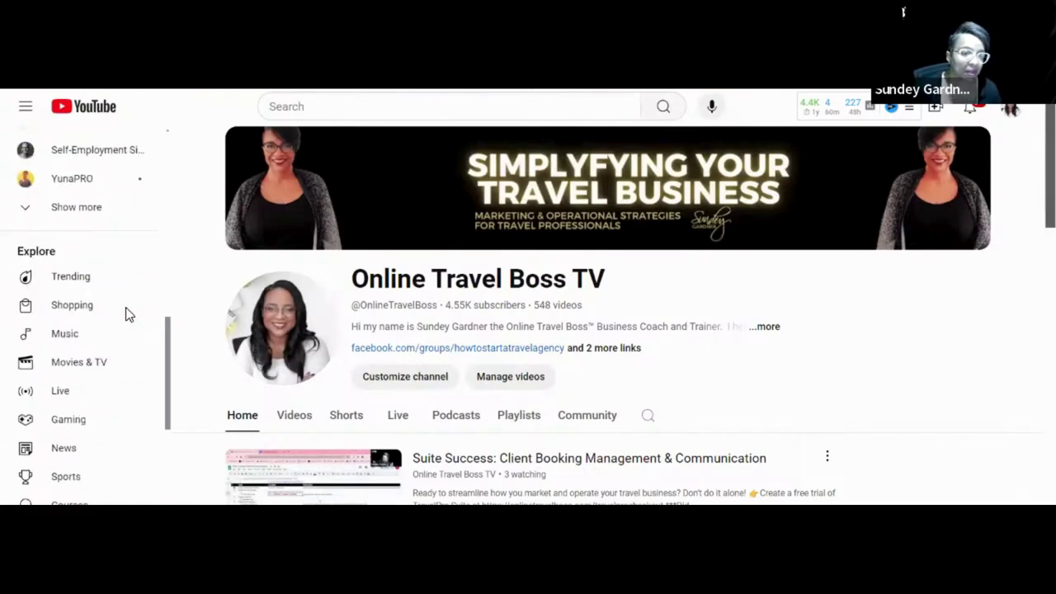
pyautogui.scroll(-2, 116, 338)
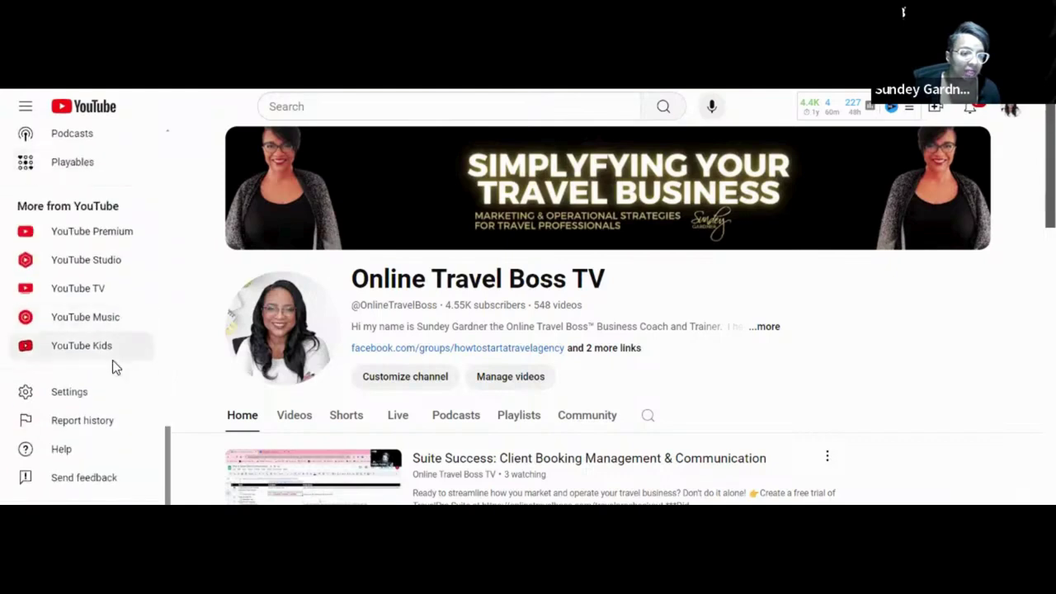
pyautogui.click(76, 394)
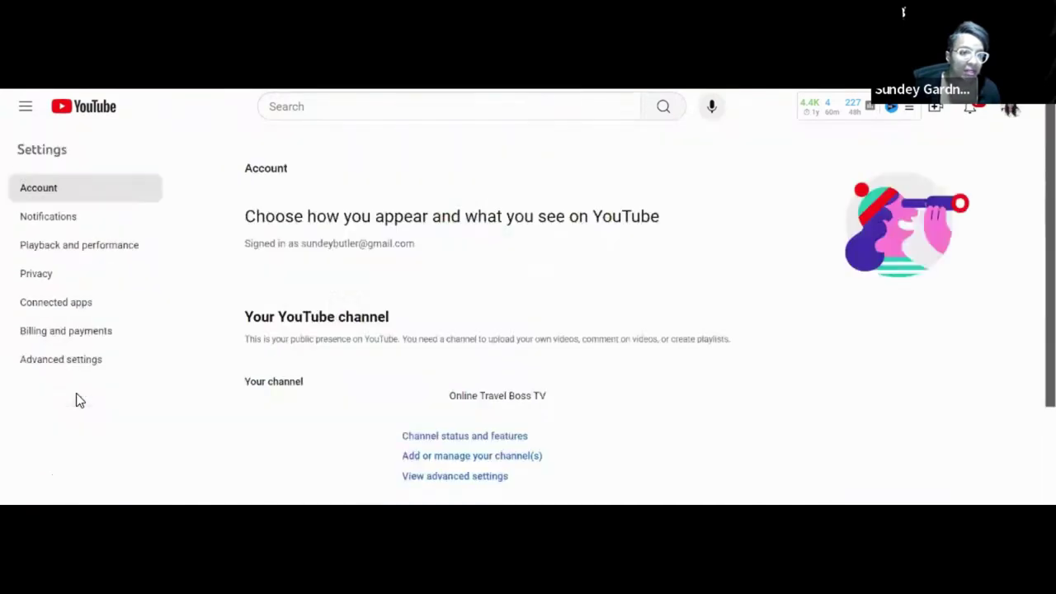
# Open Advanced settings and copy the Channel ID.
pyautogui.click(54, 196)
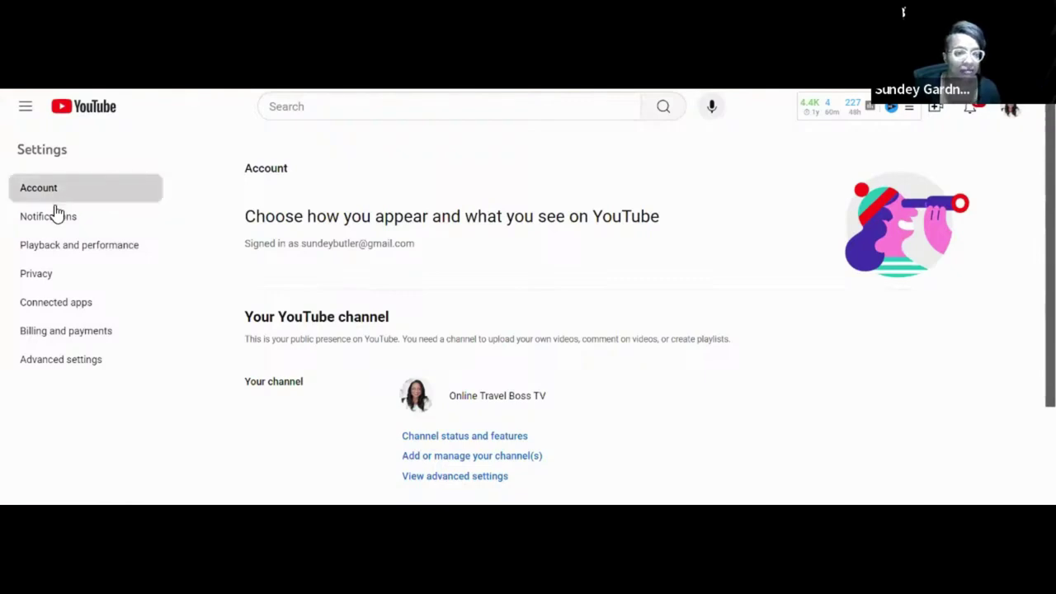
pyautogui.click(53, 359)
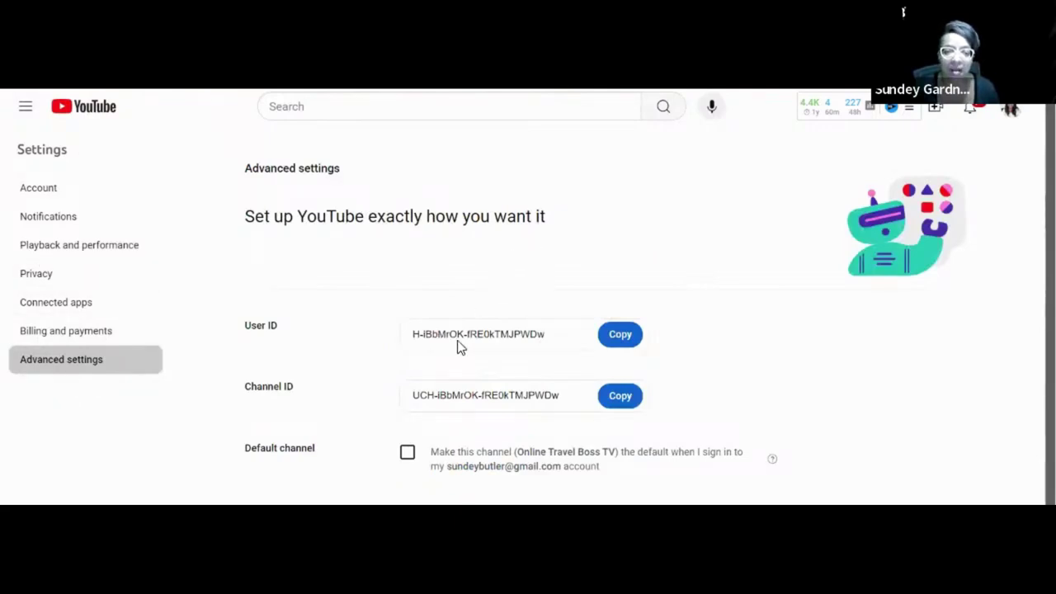
pyautogui.click(620, 397)
pyautogui.hotkey('ctrl', 'c')
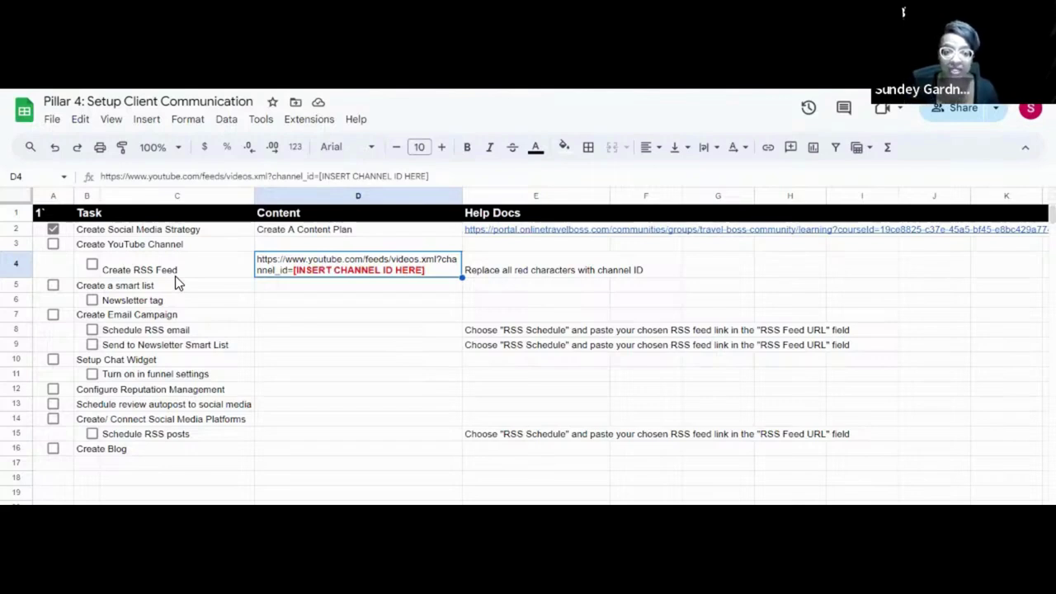
# Replace D4's [INSERT CHANNEL ID HERE] placeholder with the pasted channel ID, then switch to the CRM.
pyautogui.doubleClick(434, 273)
pyautogui.moveTo(488, 259); pyautogui.dragTo(617, 260)
pyautogui.press('BackSpace')
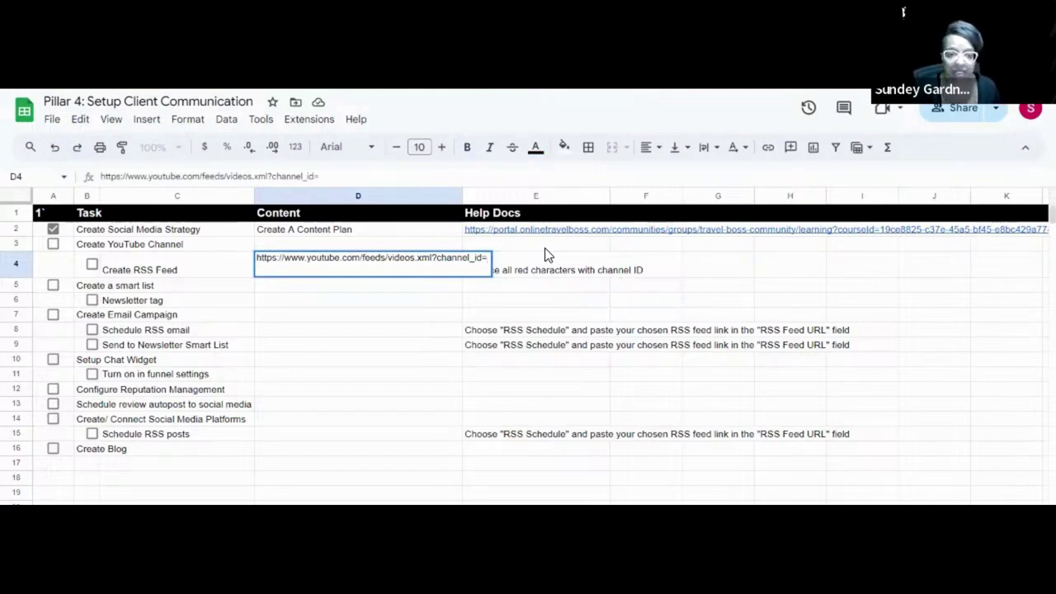
pyautogui.hotkey('ctrl', 'v')
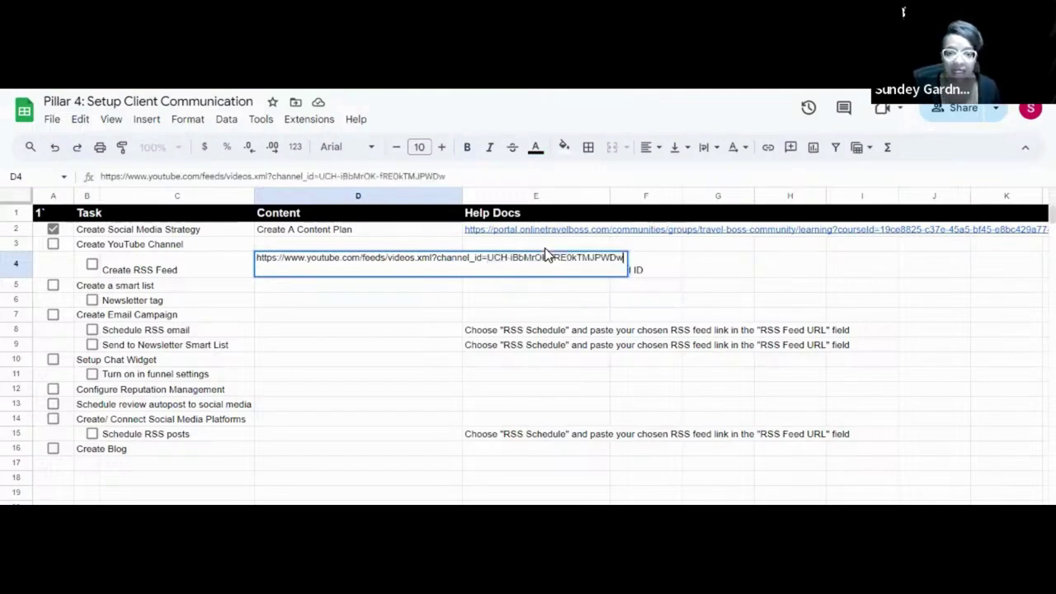
pyautogui.press('Return')
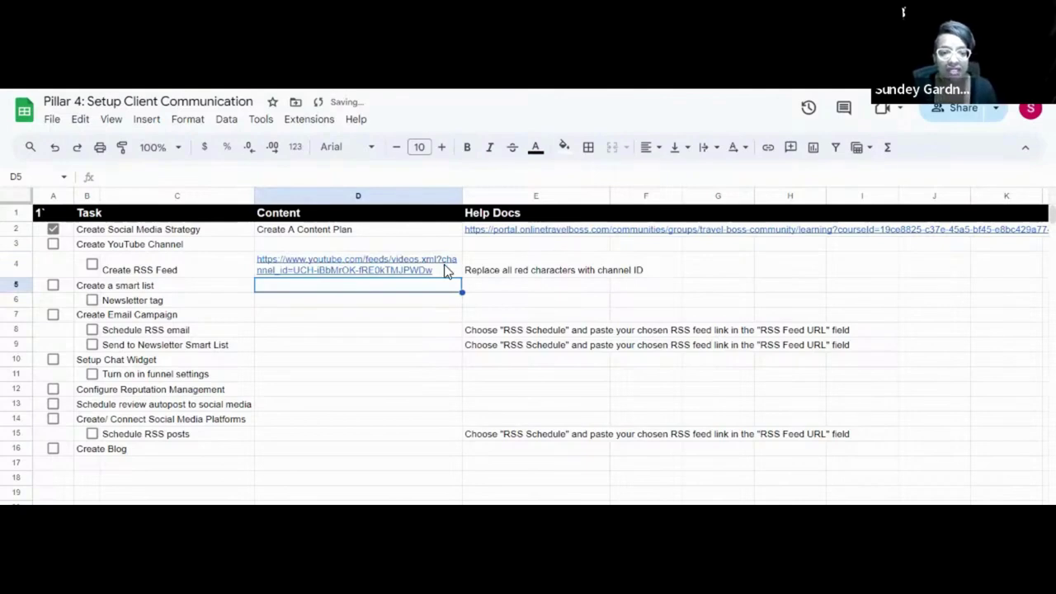
pyautogui.click(448, 273)
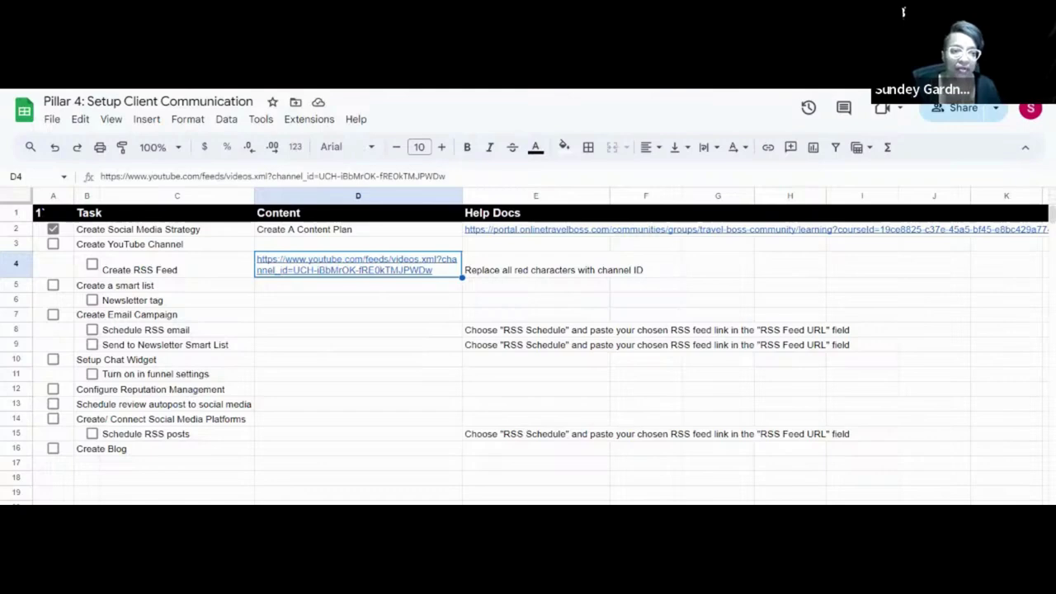
pyautogui.hotkey('alt', 'Tab')
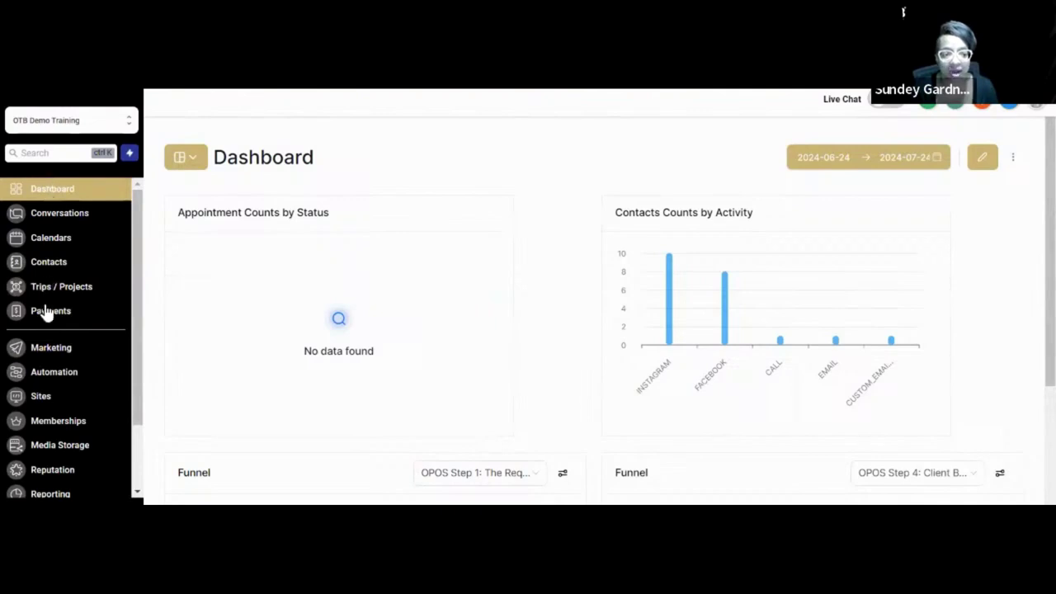
# Open Marketing from the CRM sidebar to show the Social Scheduler overview.
pyautogui.scroll(-2, 45, 349)
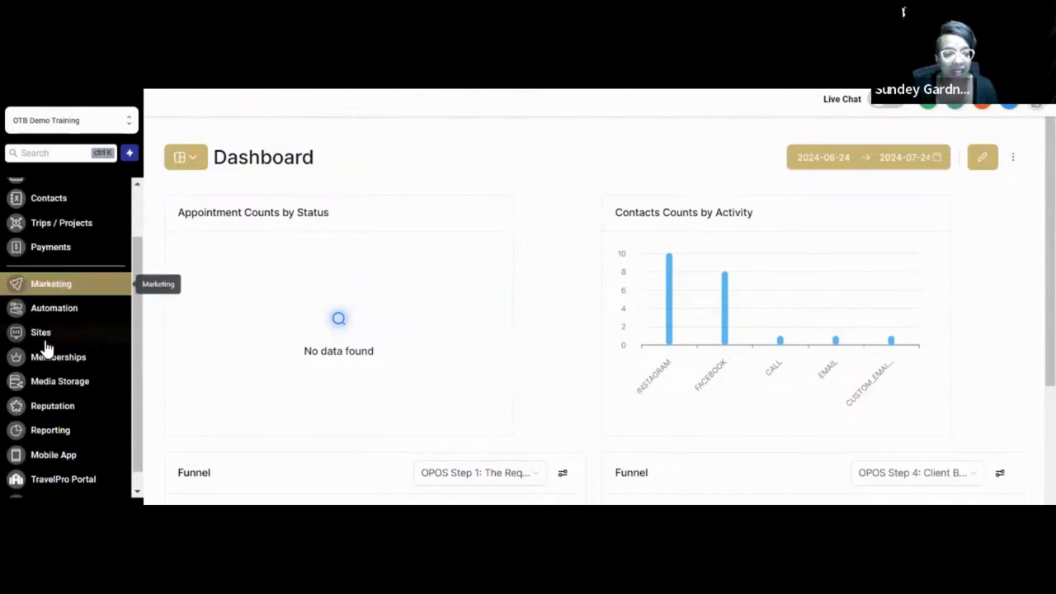
pyautogui.scroll(2, 47, 349)
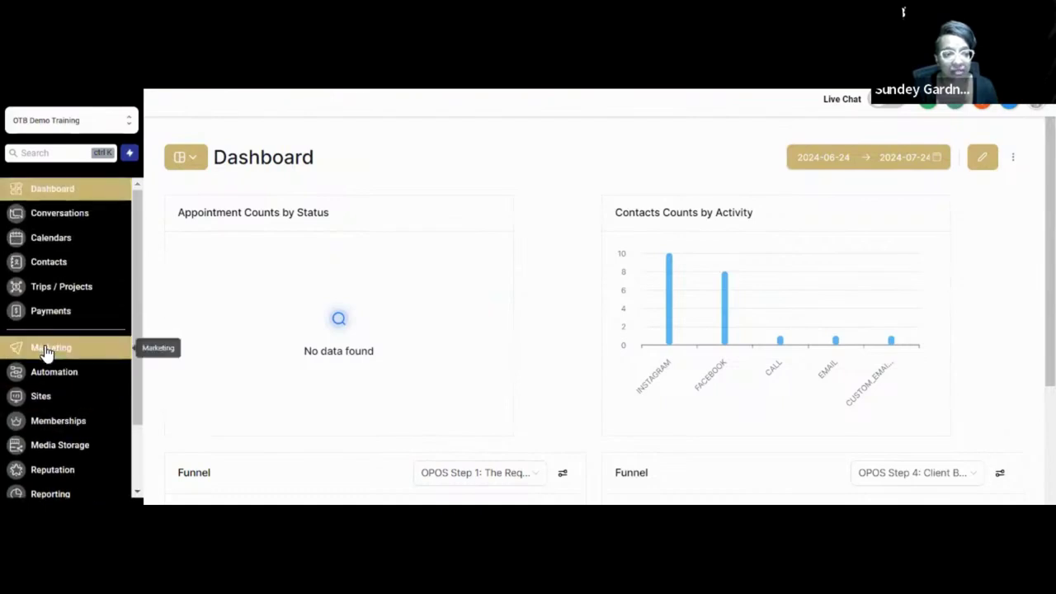
pyautogui.click(47, 352)
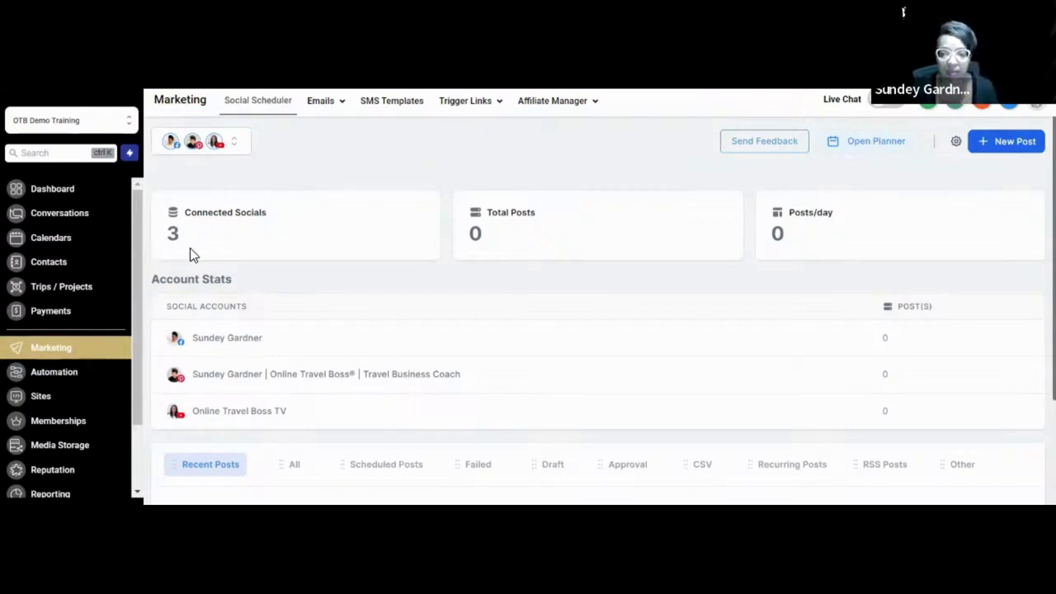
# Start a new RSS post and clear the wrongly pasted channel ID from its feed URL field.
pyautogui.click(1009, 141)
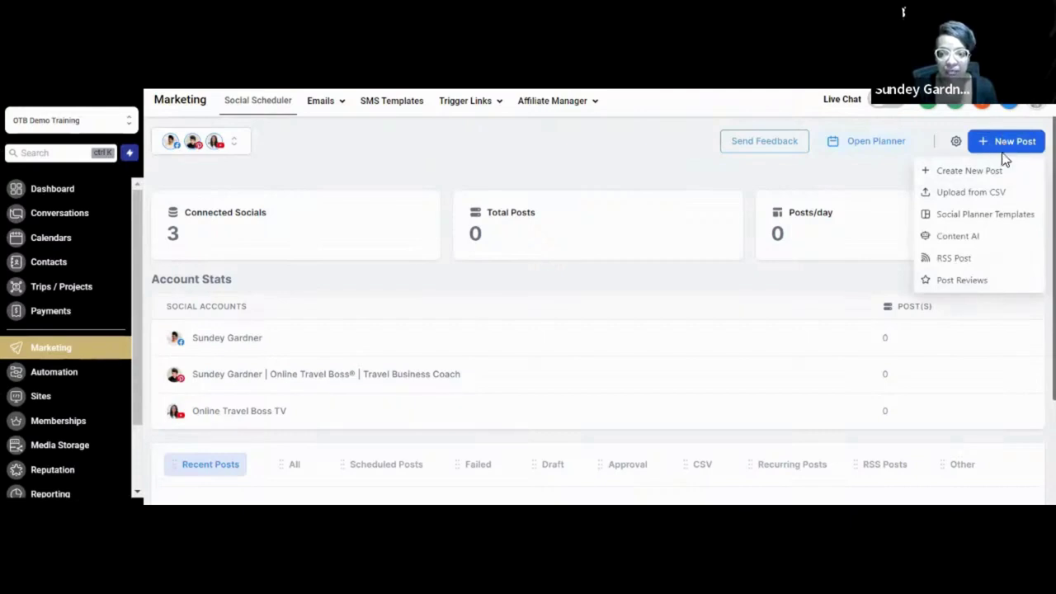
pyautogui.click(955, 261)
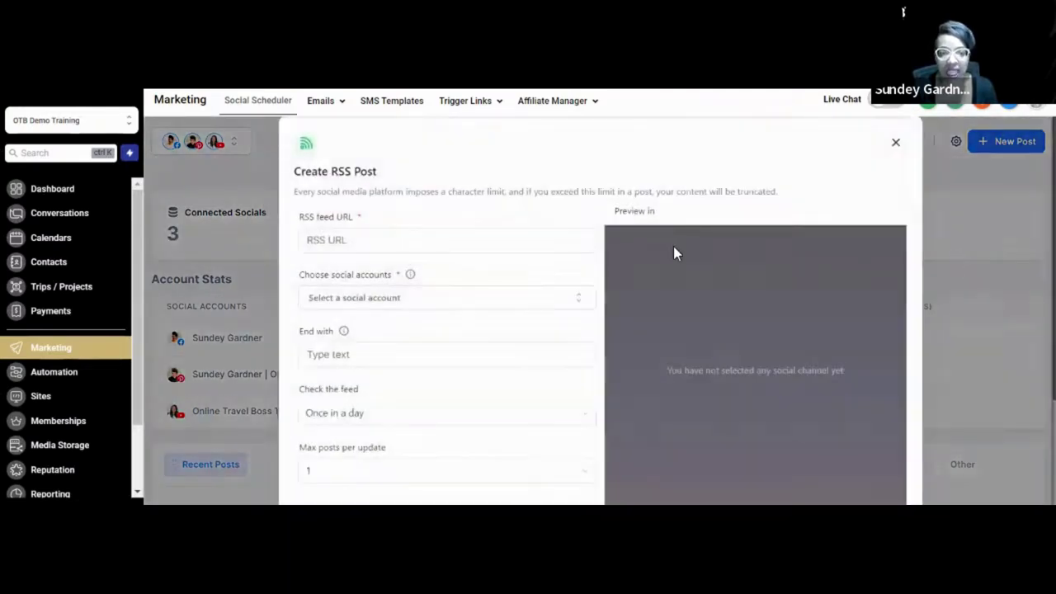
pyautogui.click(346, 244)
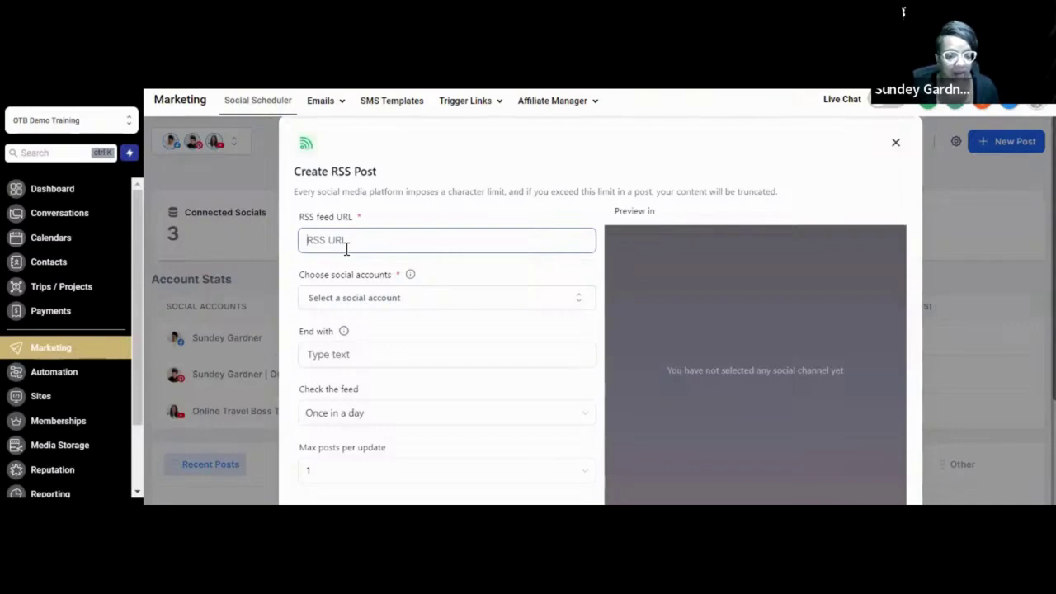
pyautogui.hotkey('ctrl', 'v')
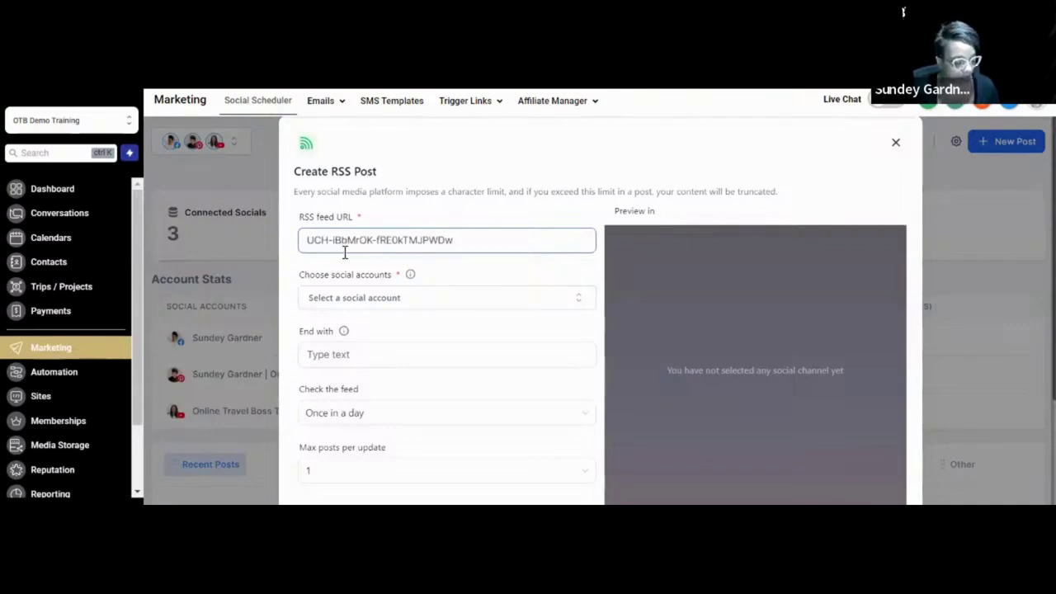
pyautogui.hotkey('ctrl', 'a')
pyautogui.press('BackSpace')
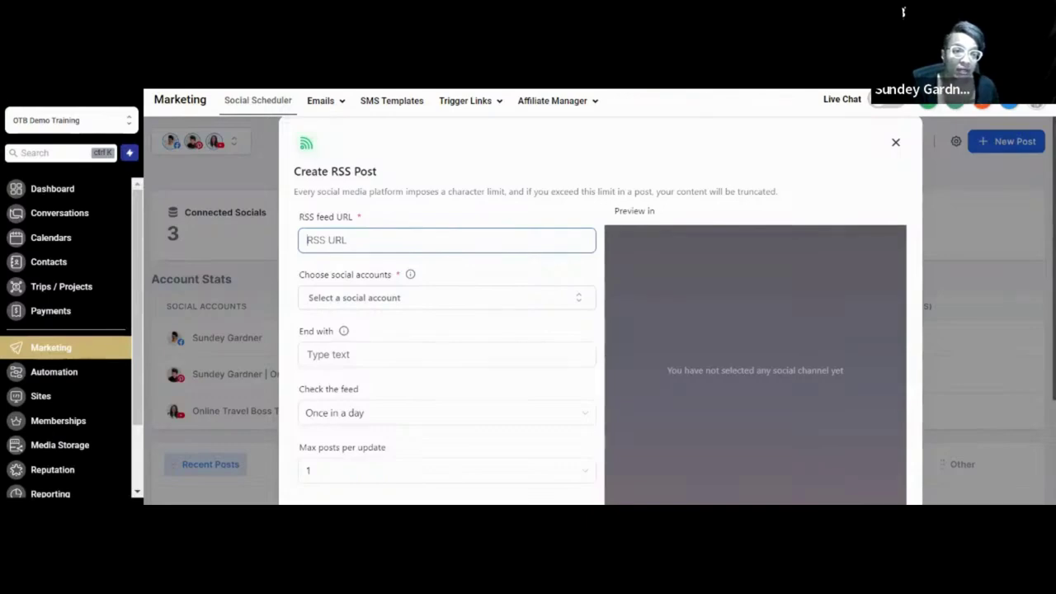
# Copy the YouTube feed URL from checklist cell D4 and return to the Create RSS Post form.
pyautogui.hotkey('alt', 'Tab')
pyautogui.hotkey('alt', 'Tab')
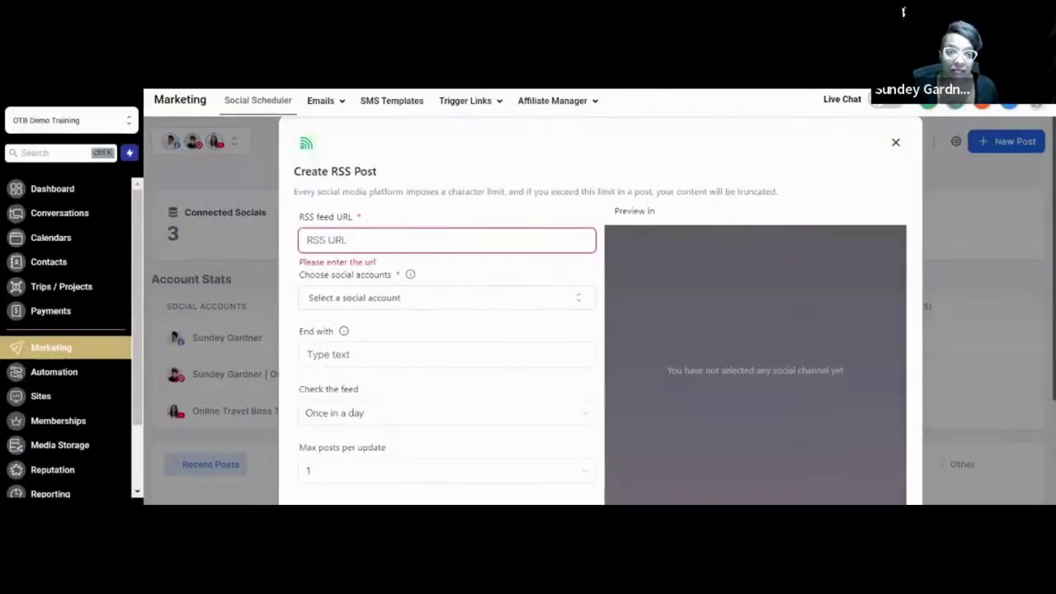
pyautogui.hotkey('alt', 'Tab')
pyautogui.click(355, 318)
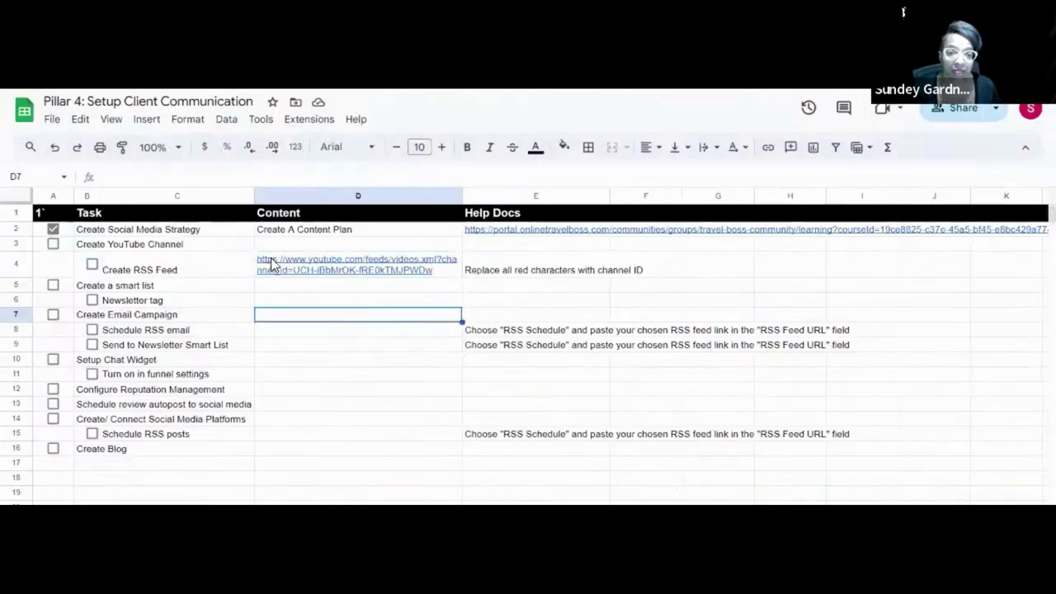
pyautogui.click(205, 265)
pyautogui.press('Right')
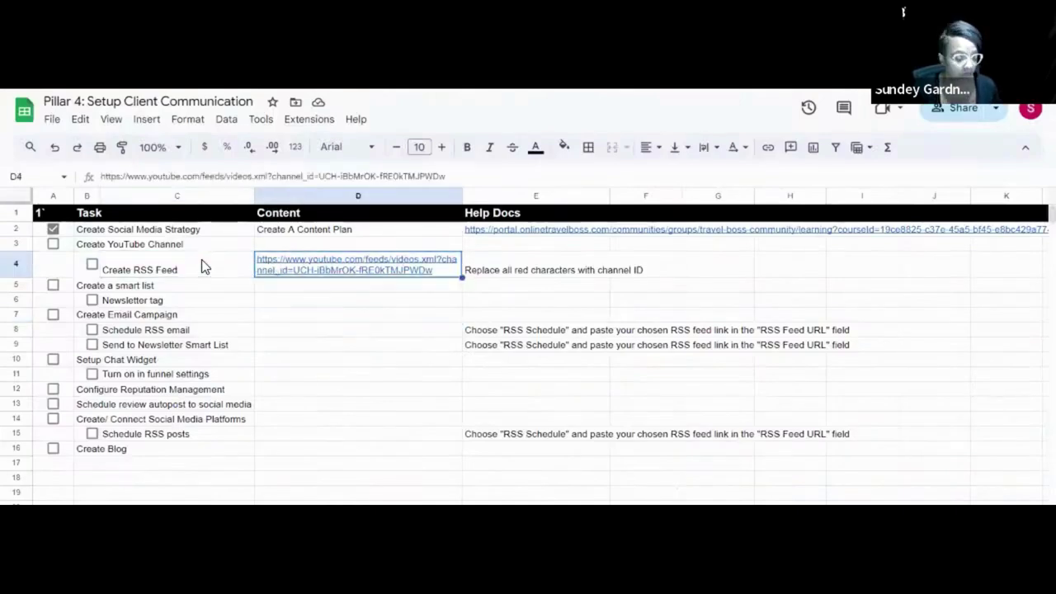
pyautogui.hotkey('ctrl', 'c')
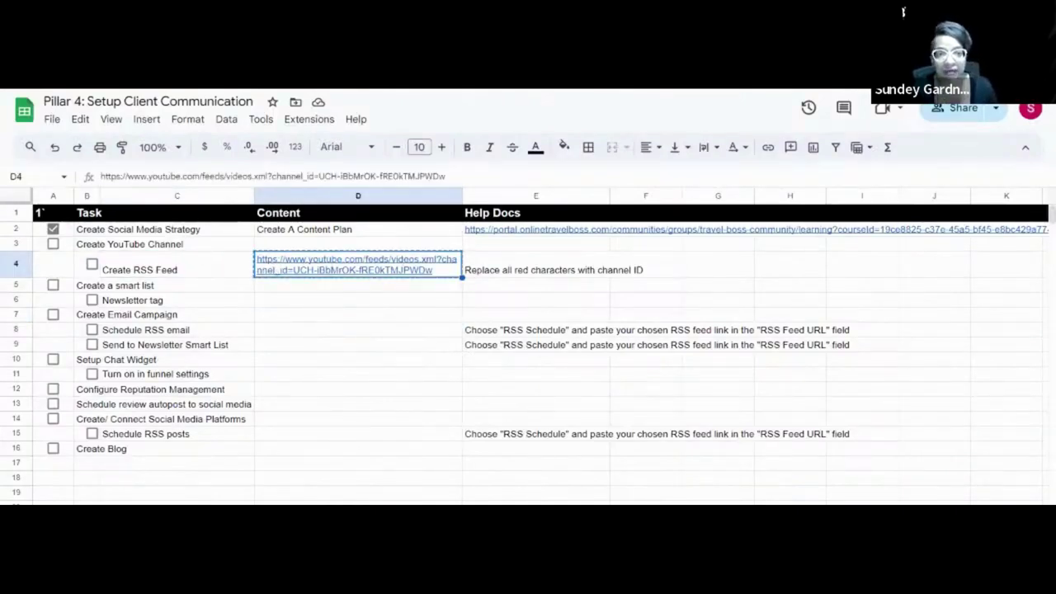
pyautogui.hotkey('alt', 'Tab')
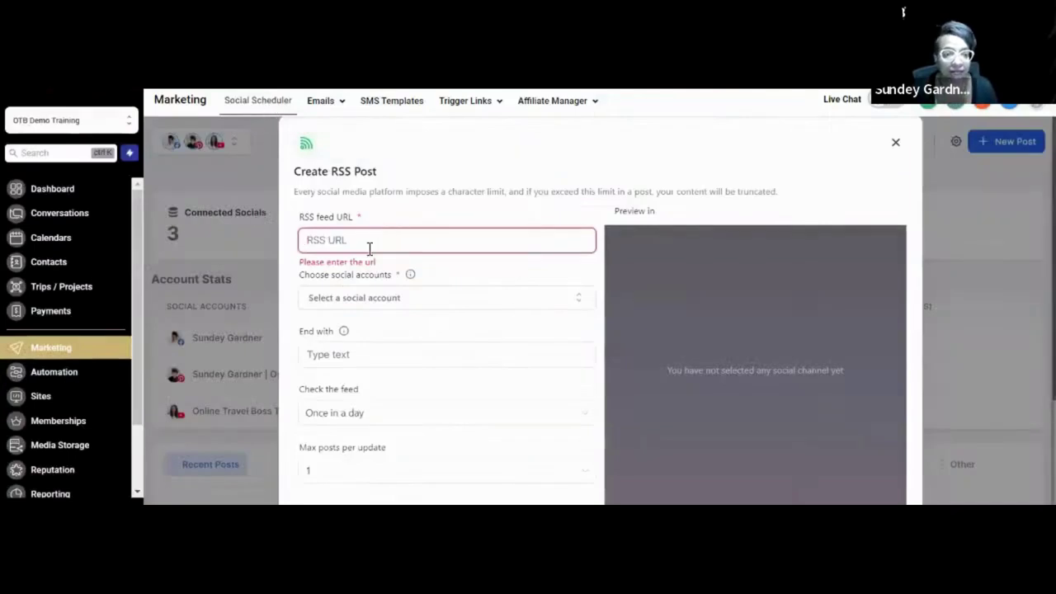
# Use the pasted YouTube channel feed URL and the Facebook account for the RSS post.
pyautogui.hotkey('ctrl', 'v')
pyautogui.click(345, 294)
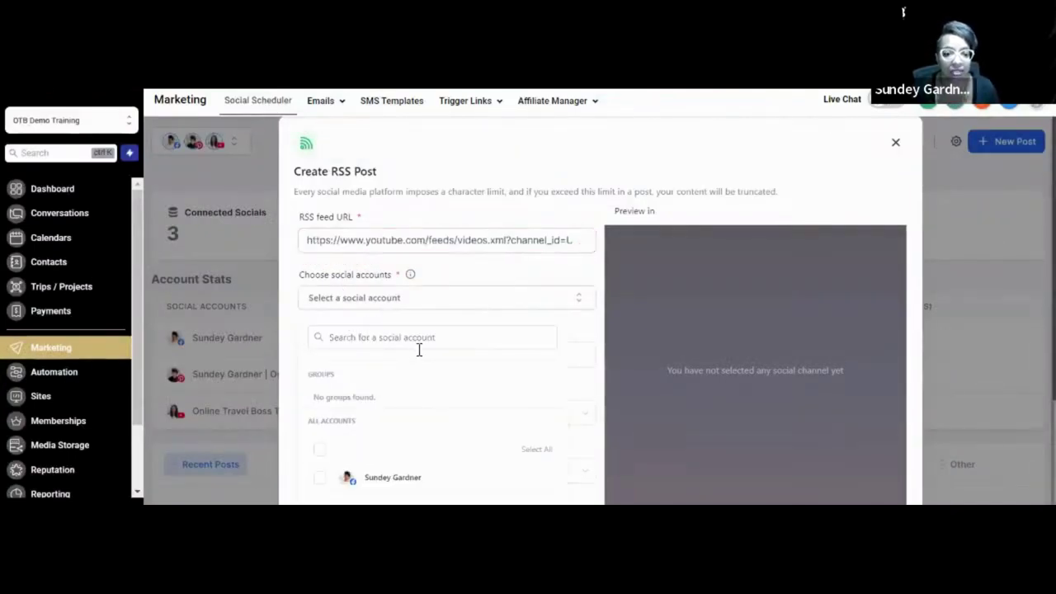
pyautogui.scroll(-1, 416, 346)
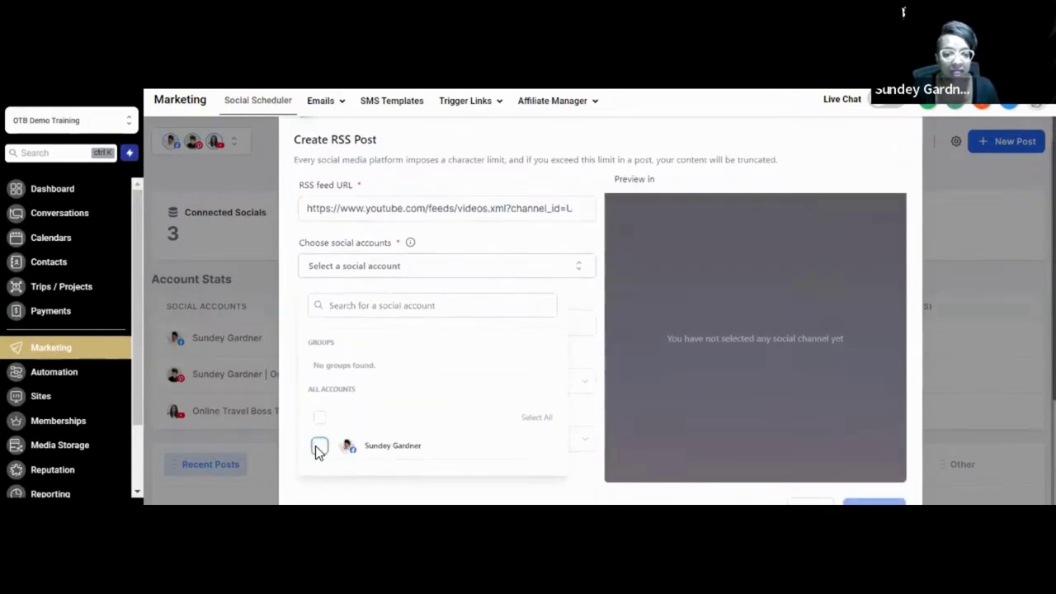
pyautogui.click(319, 446)
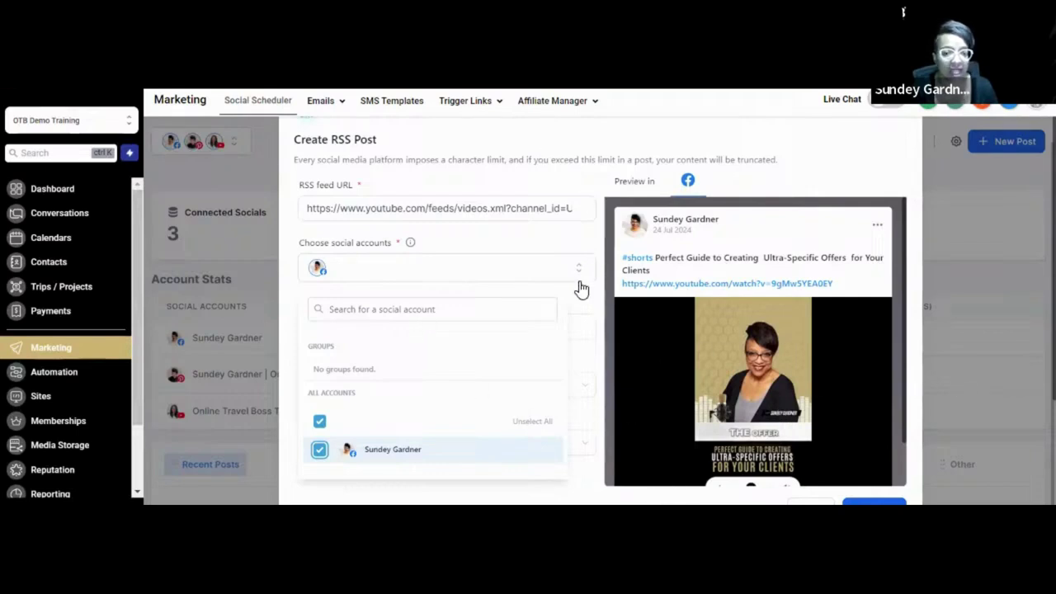
pyautogui.click(544, 238)
# Set the End with text to 'Reply Yes, to get more information about booking your next trip'.
pyautogui.click(430, 327)
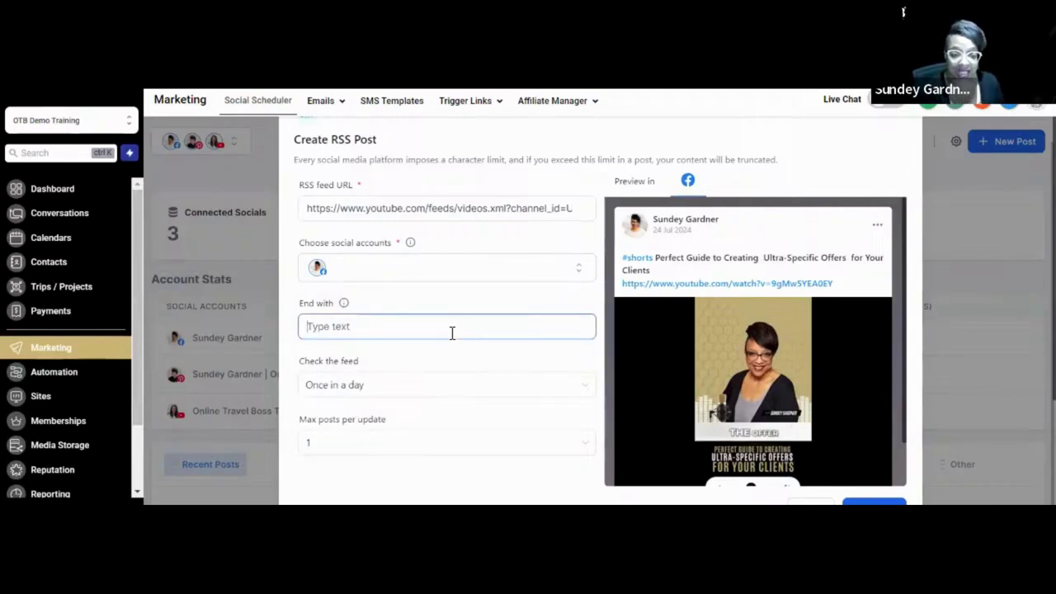
pyautogui.write('CAll')
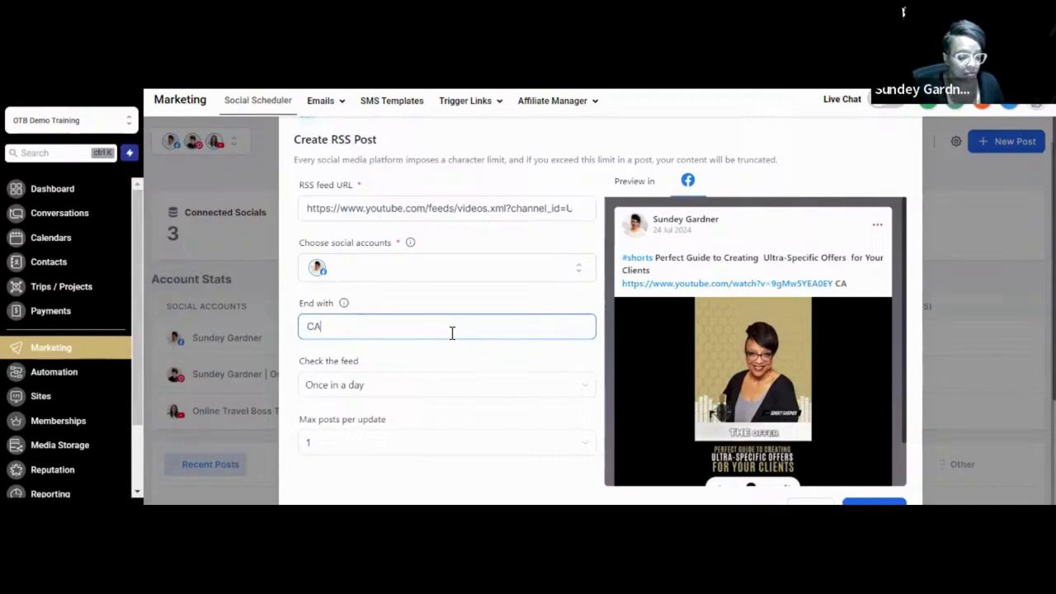
pyautogui.press('BackSpace')
pyautogui.press('BackSpace')
pyautogui.press('BackSpace')
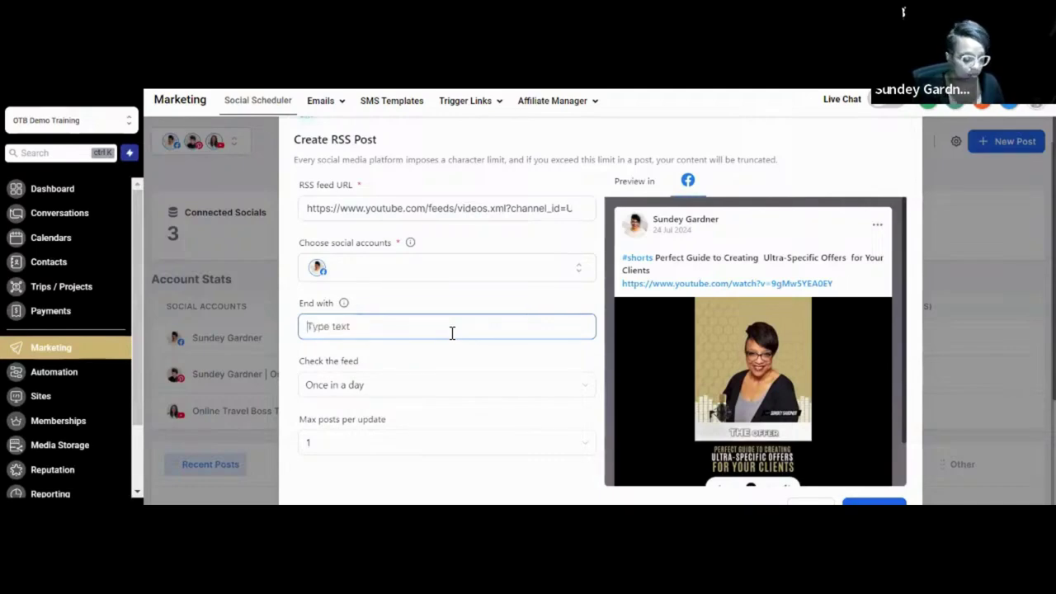
pyautogui.write('Reply Yes, to')
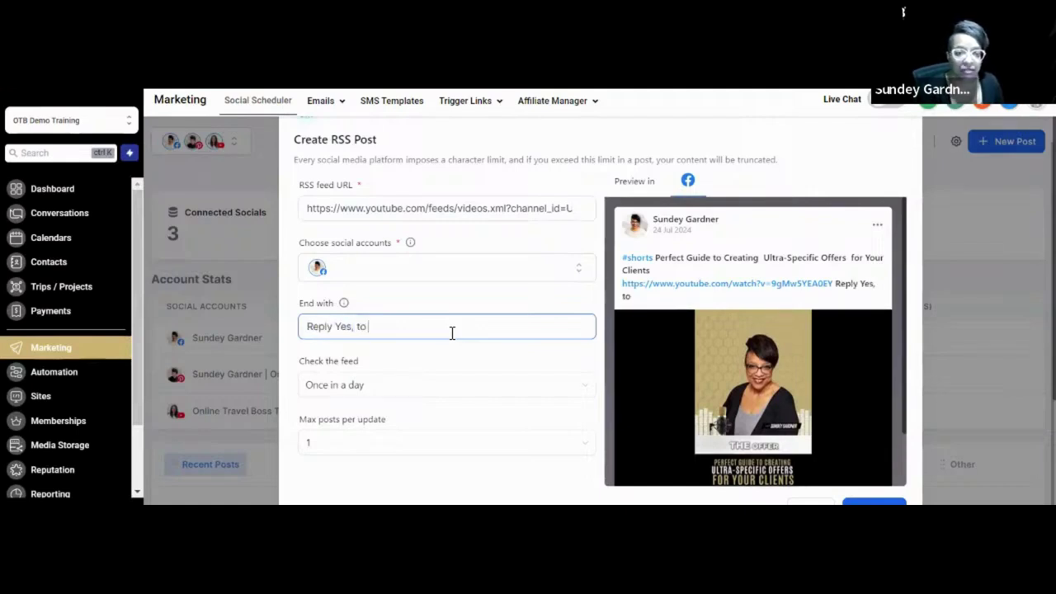
pyautogui.write(' get more information a')
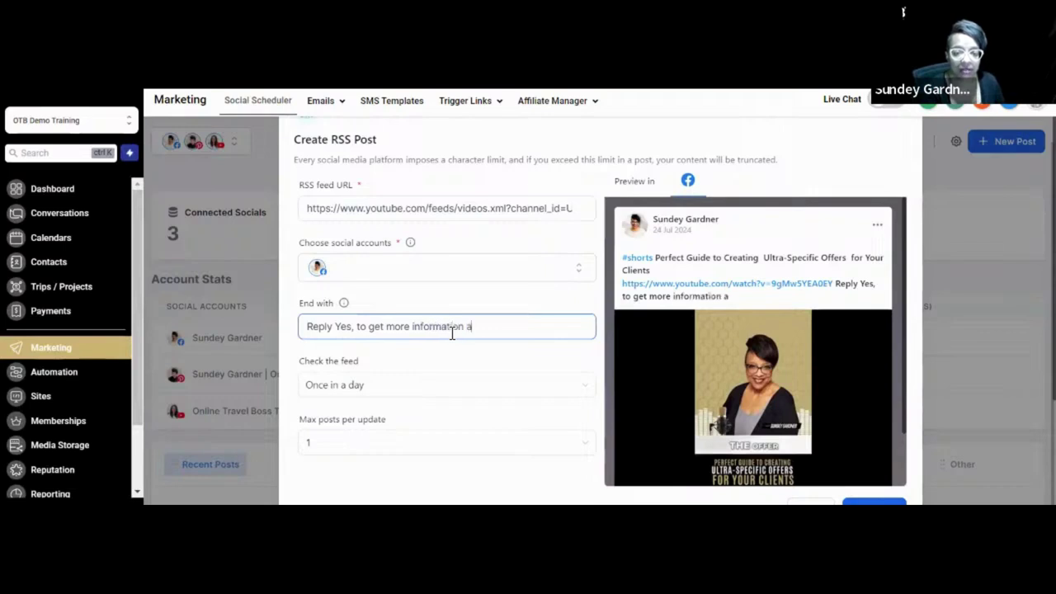
pyautogui.write('bout booking your next trip')
pyautogui.click(432, 369)
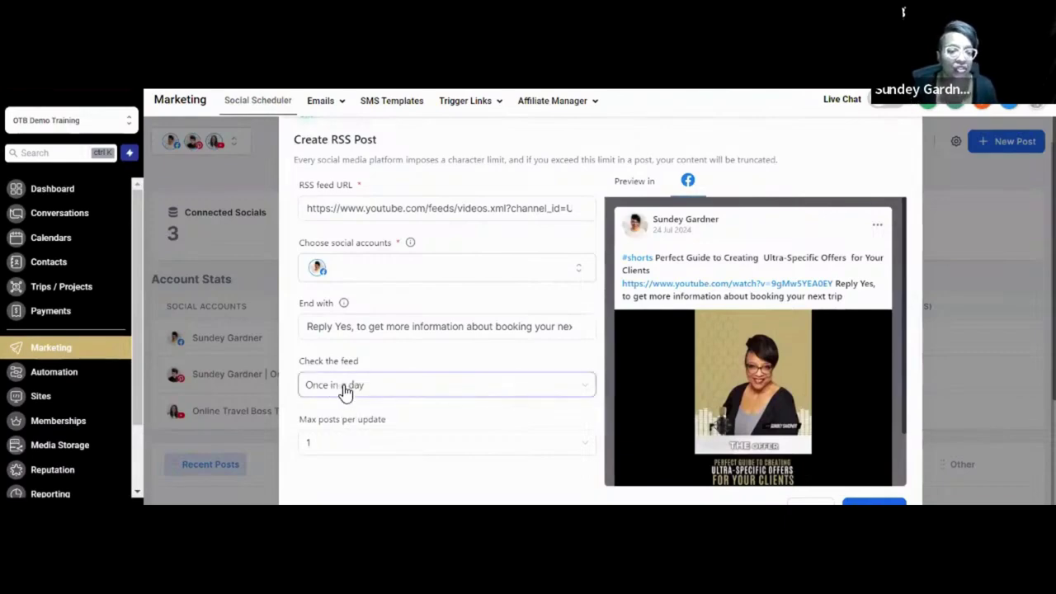
# Keep the feed check at once a day and max 1 post per update, then save.
pyautogui.click(345, 392)
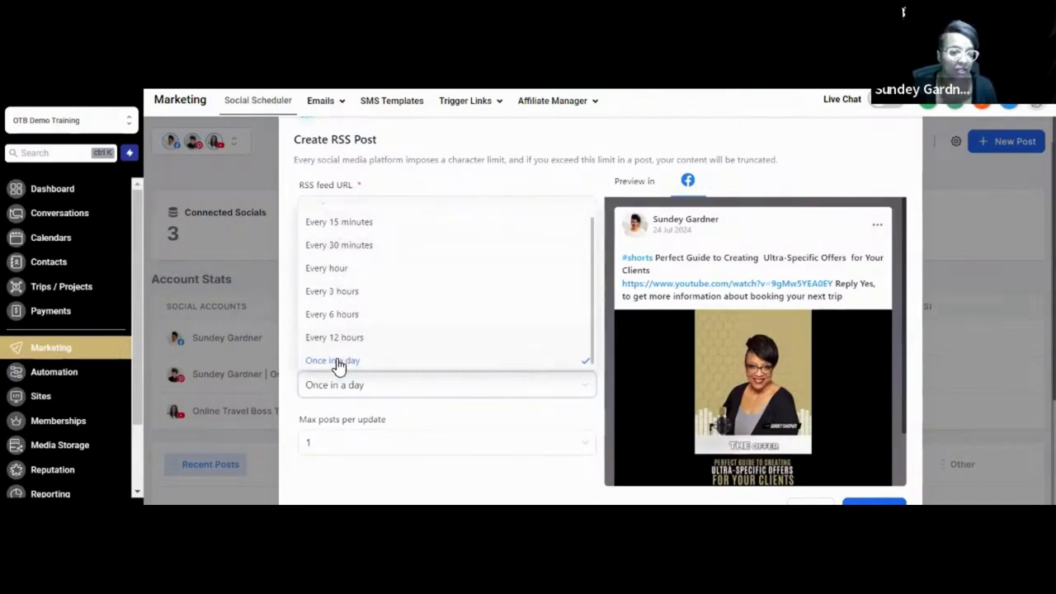
pyautogui.click(341, 441)
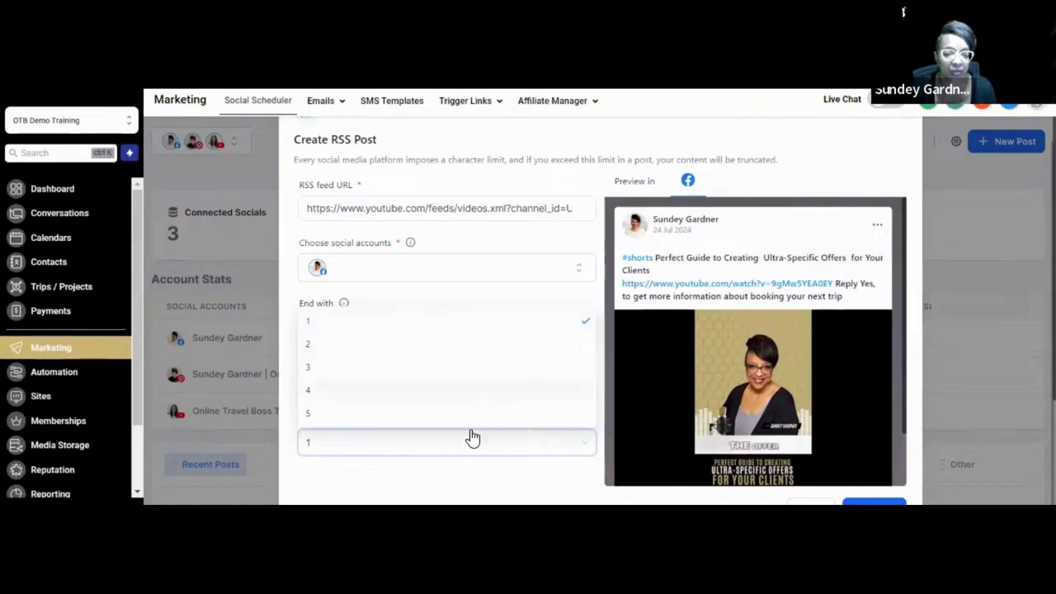
pyautogui.click(401, 493)
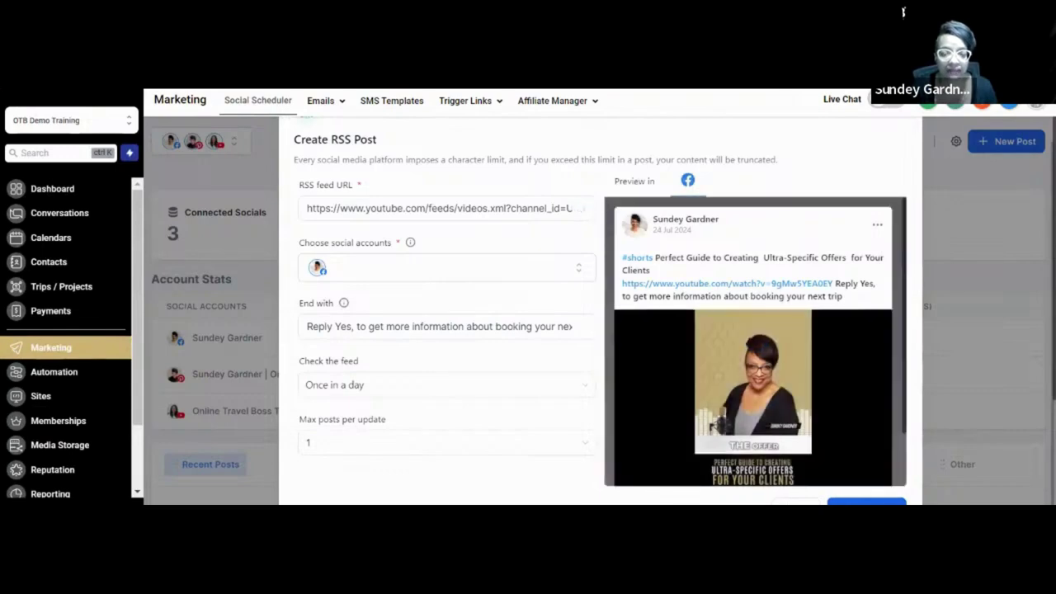
pyautogui.click(846, 501)
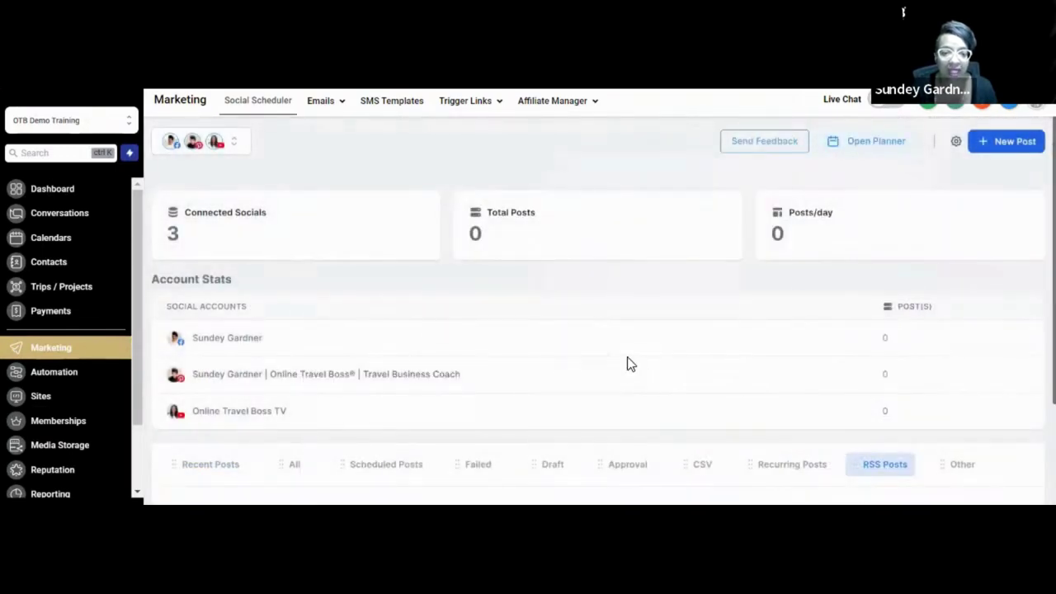
# Scroll down to the RSS posts table listing the YouTube and blog feeds.
pyautogui.scroll(-3, 627, 357)
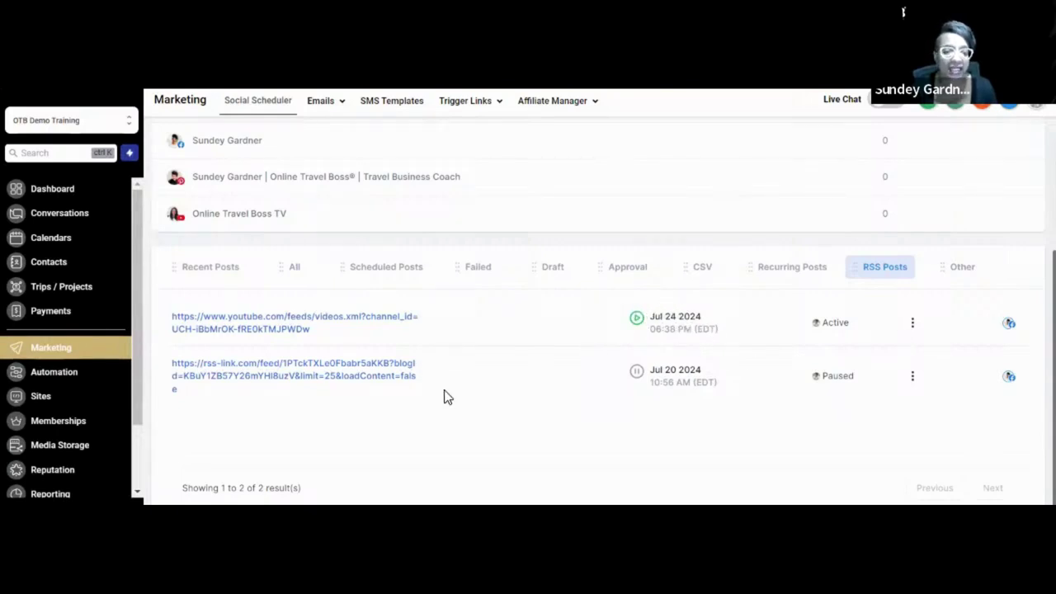
# Pause the YouTube RSS feed and confirm, leaving both feeds paused.
pyautogui.click(912, 322)
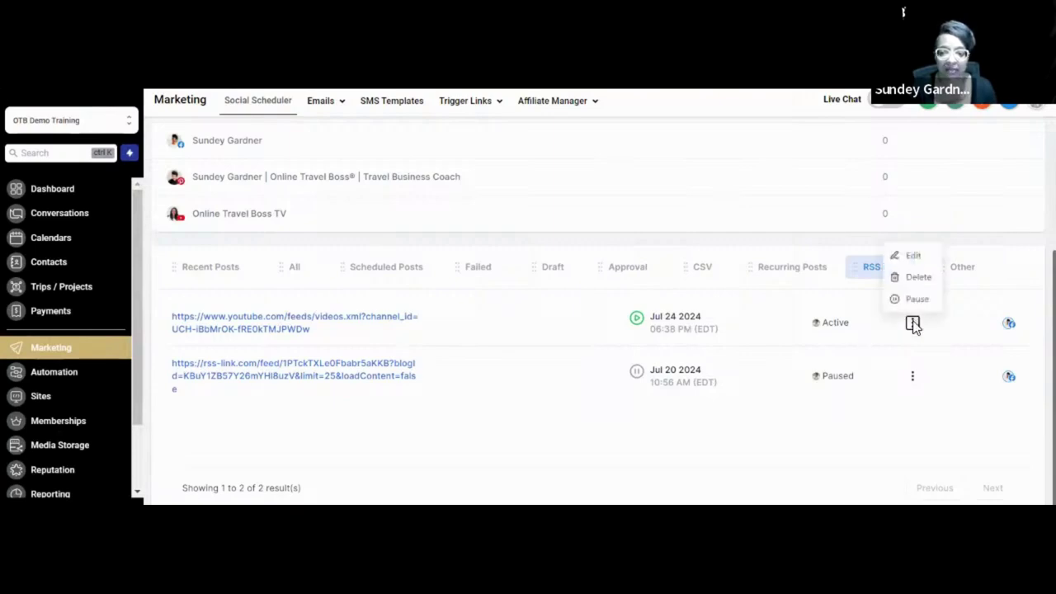
pyautogui.click(914, 299)
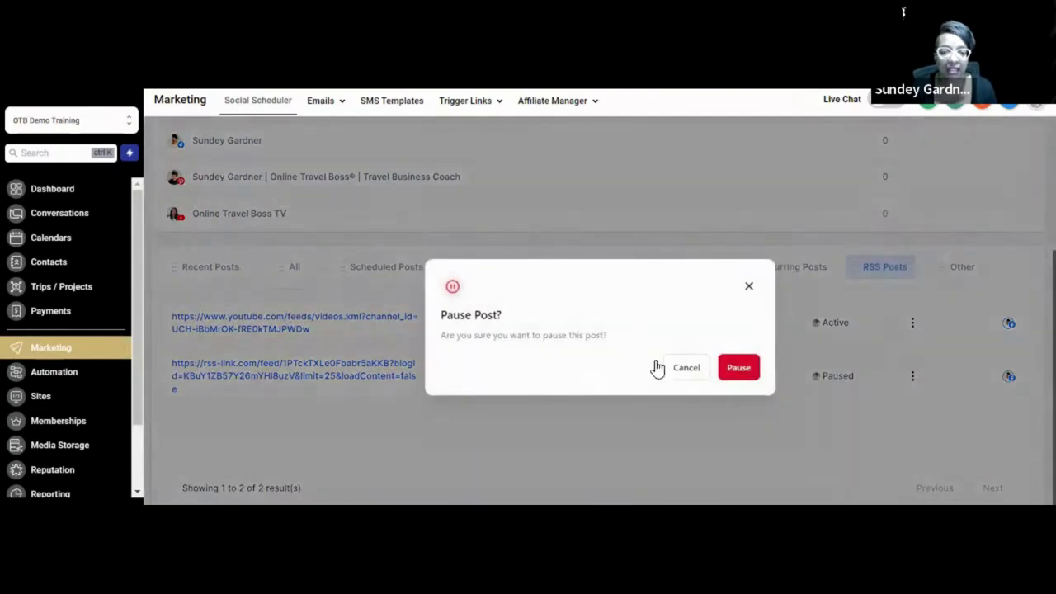
pyautogui.click(748, 371)
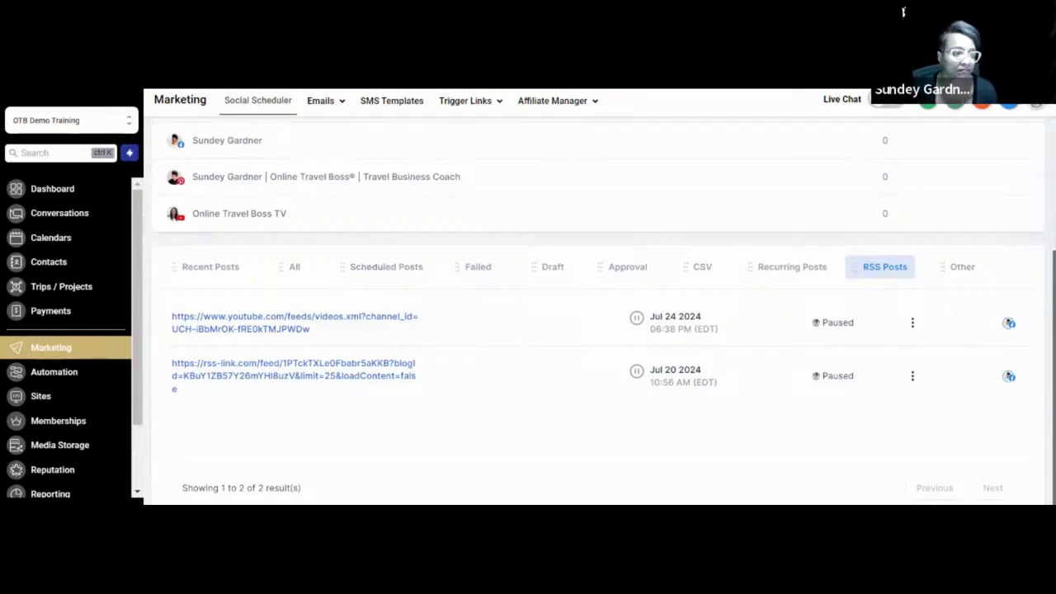
pyautogui.hotkey('alt', 'Tab')
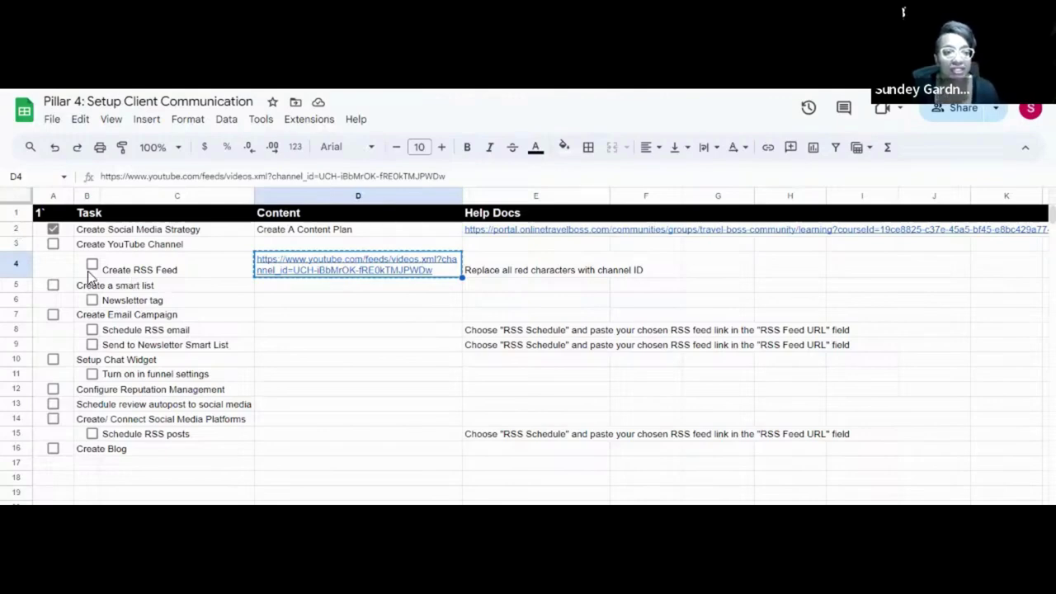
# Tick Create YouTube Channel (A3) and Create RSS Feed (B4) as done on the checklist.
pyautogui.click(52, 245)
pyautogui.click(92, 264)
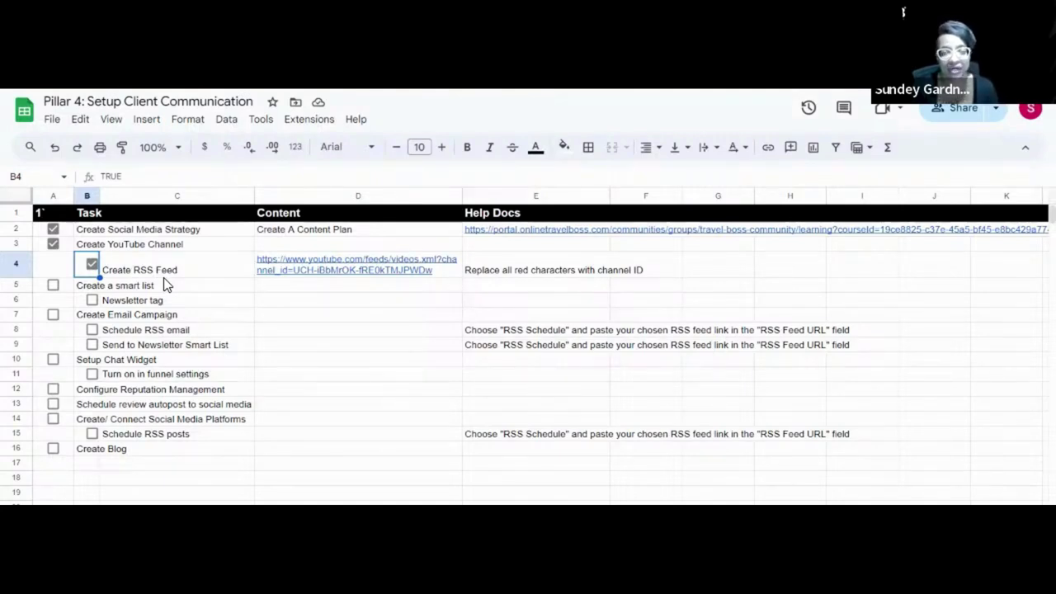
pyautogui.click(207, 334)
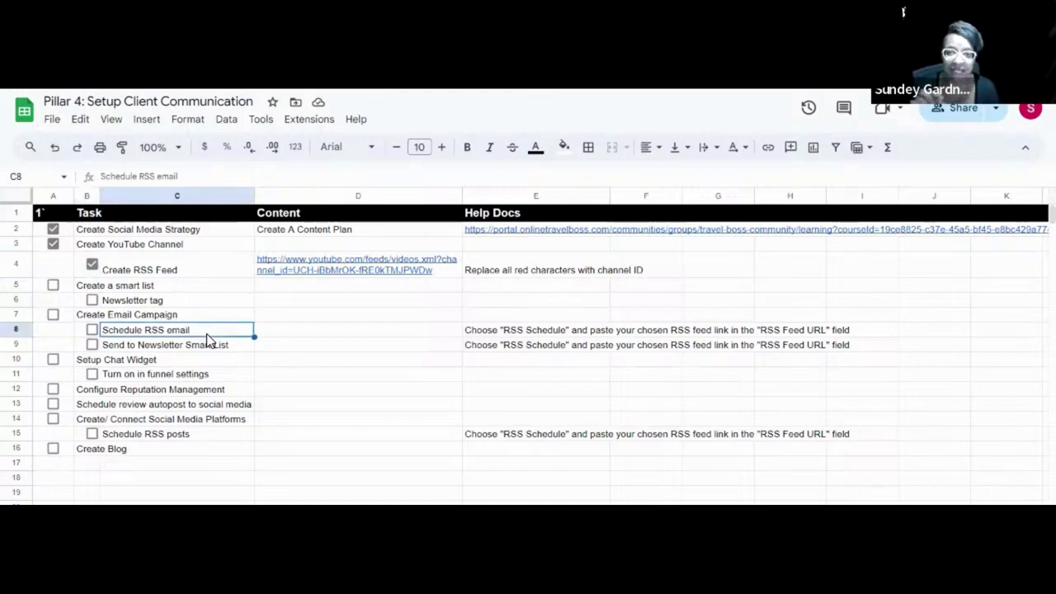
pyautogui.click(186, 270)
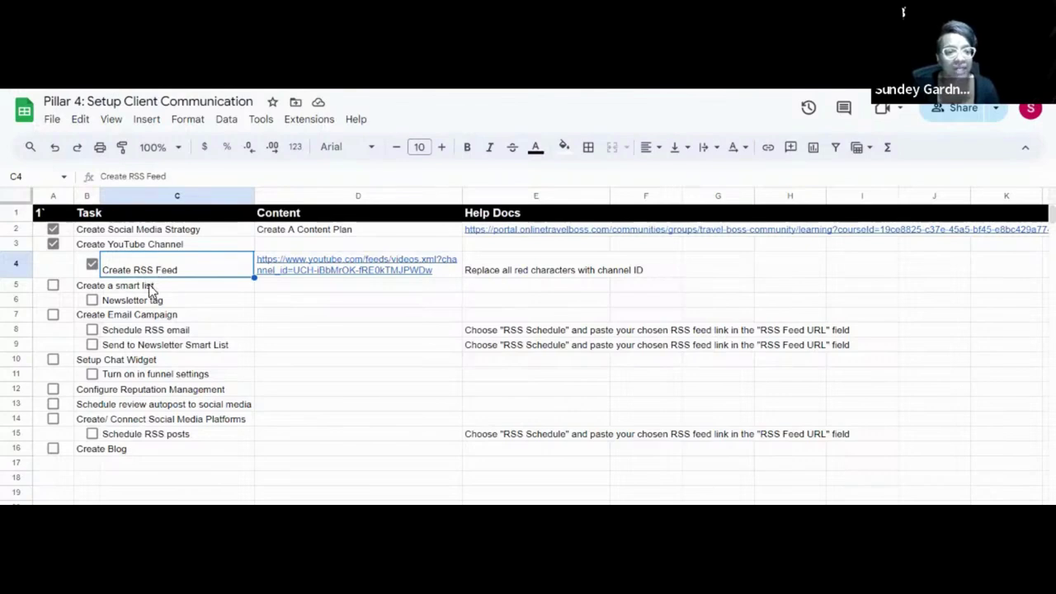
pyautogui.click(87, 289)
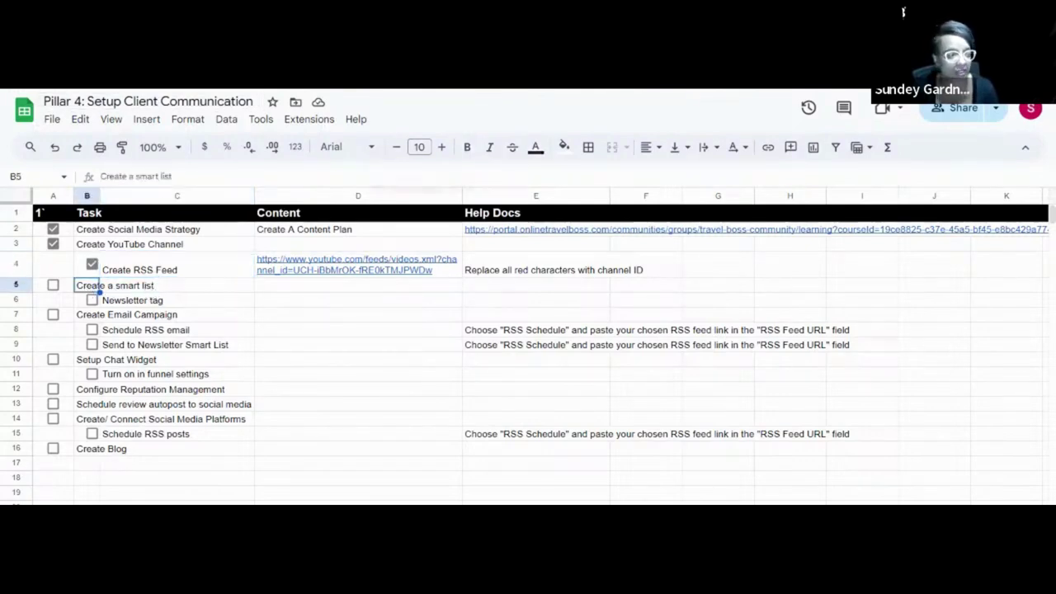
pyautogui.hotkey('ctrl', 'Tab')
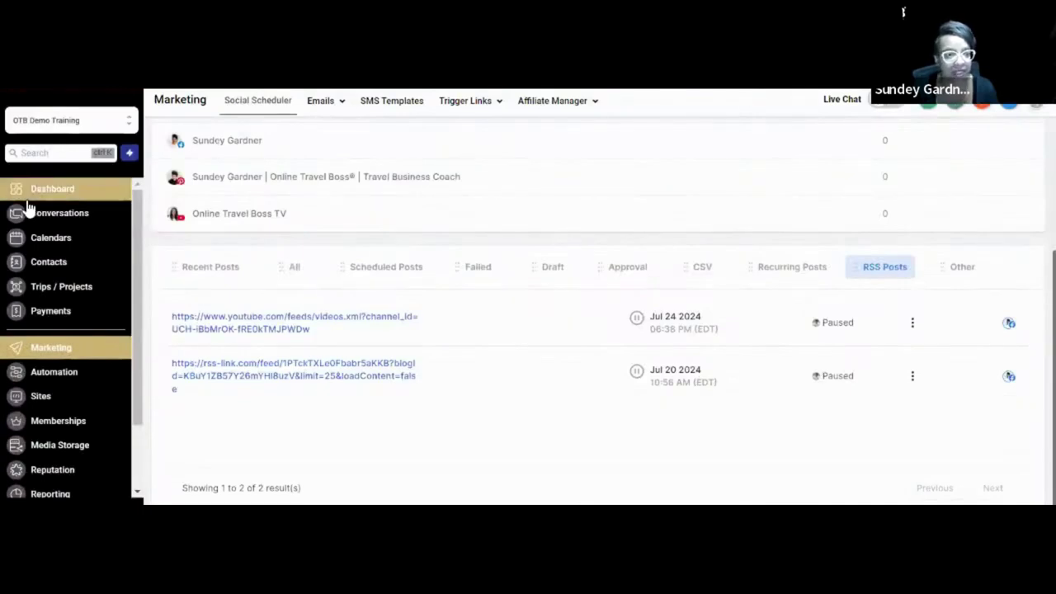
# Go to Contacts from the left sidebar to list all 52 records.
pyautogui.click(43, 264)
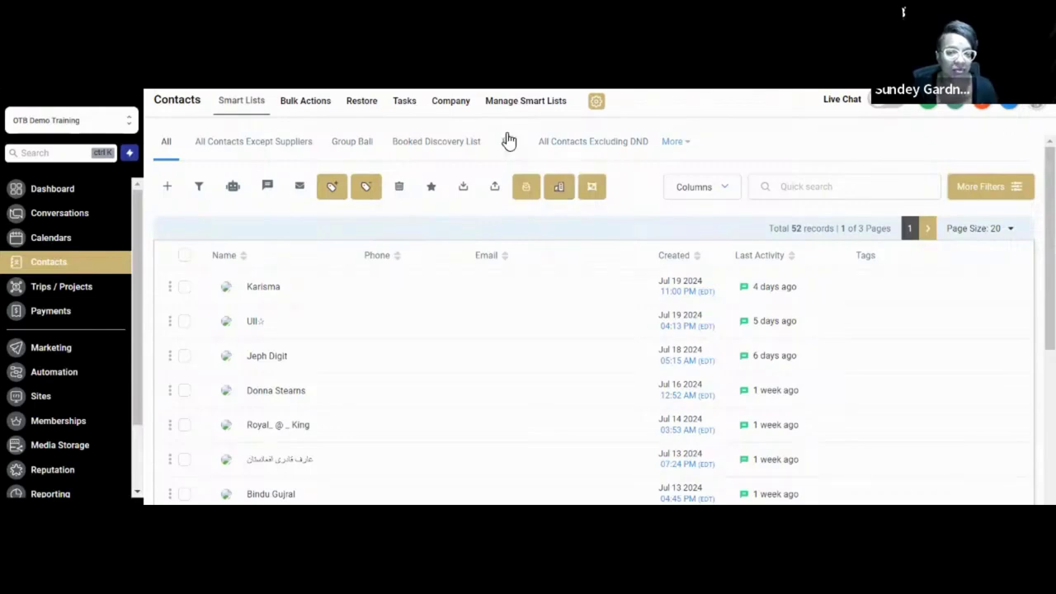
# Show the Bali smart list and its 'tag is group-bali' filter.
pyautogui.click(516, 156)
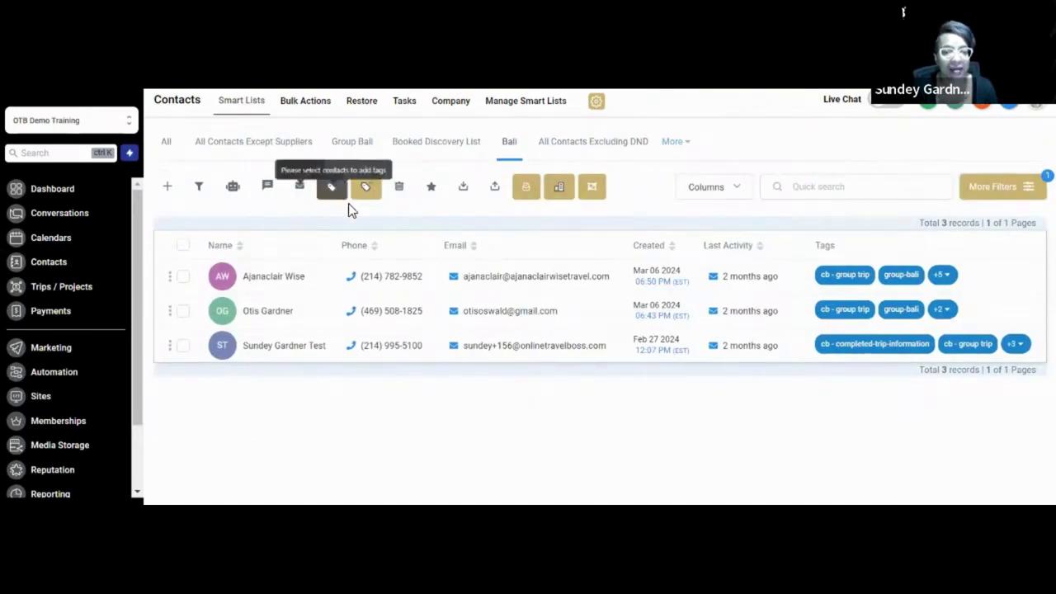
pyautogui.click(1011, 206)
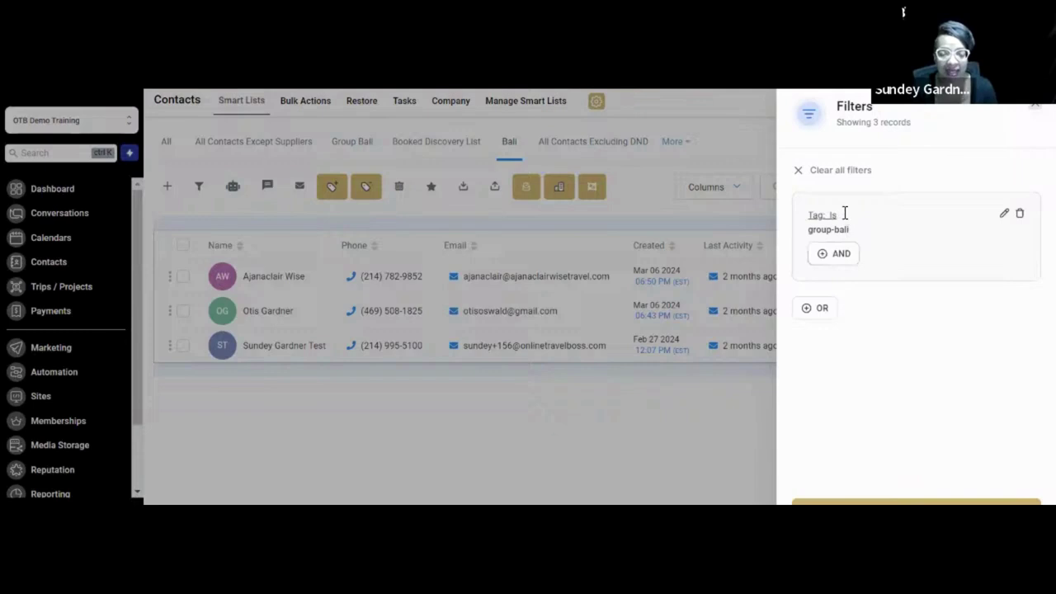
# Close the Filters panel to see the 3 Bali contacts.
pyautogui.click(511, 437)
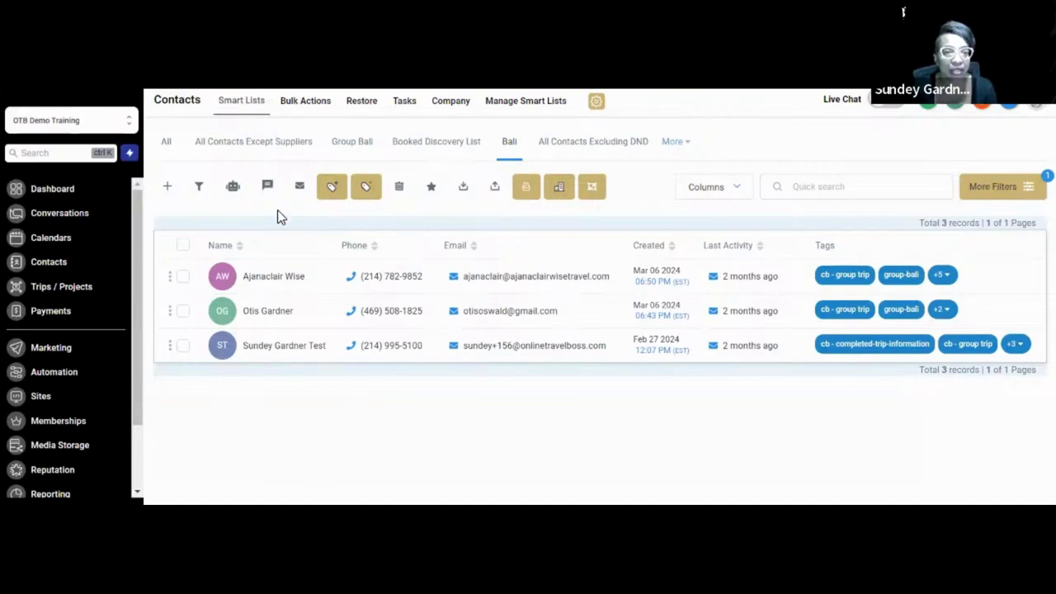
# View the 51-contact All Contacts Except Suppliers list, then return to the checklist spreadsheet.
pyautogui.click(240, 142)
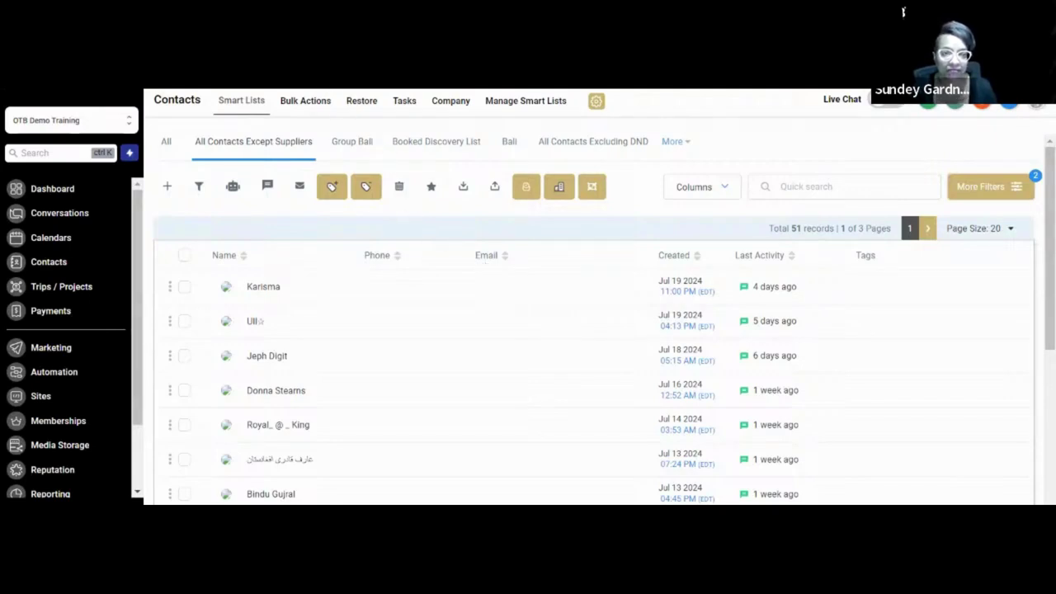
pyautogui.hotkey('ctrl', 'Tab')
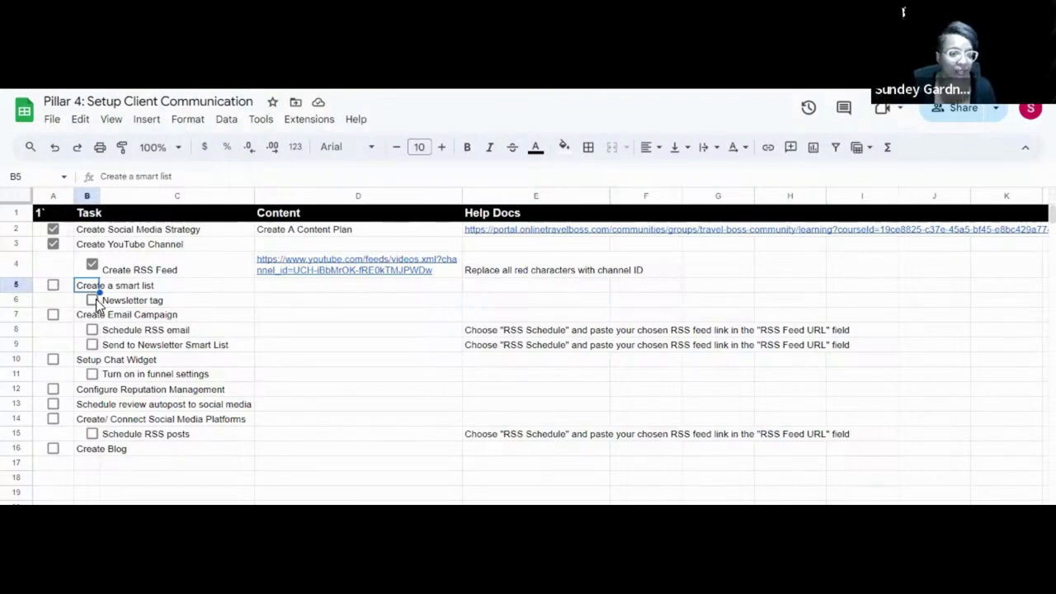
# Tick the A7 checkbox for Create Email Campaign on the Pillar 4 checklist.
pyautogui.click(54, 314)
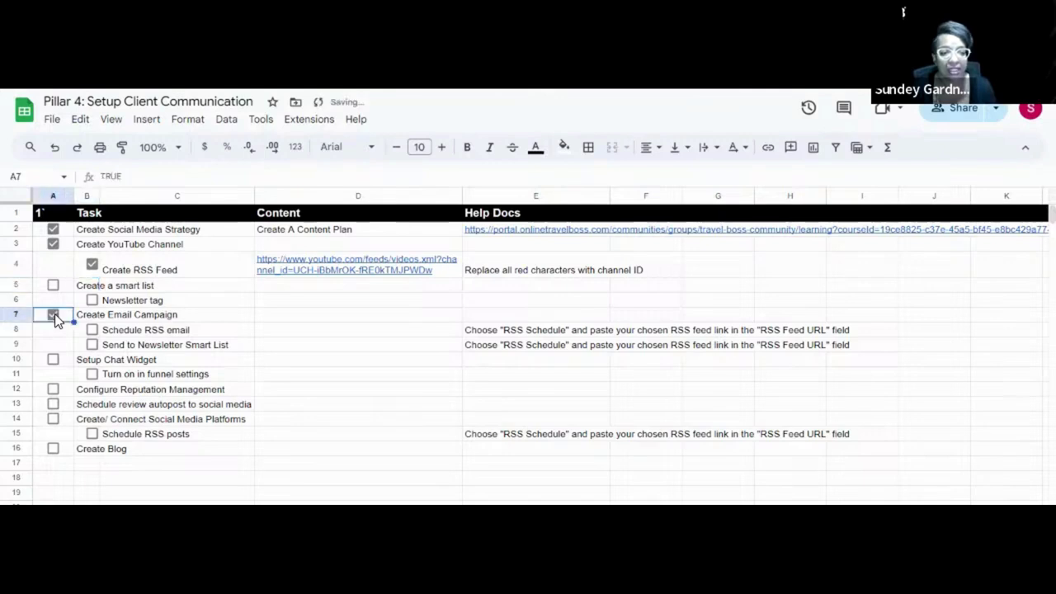
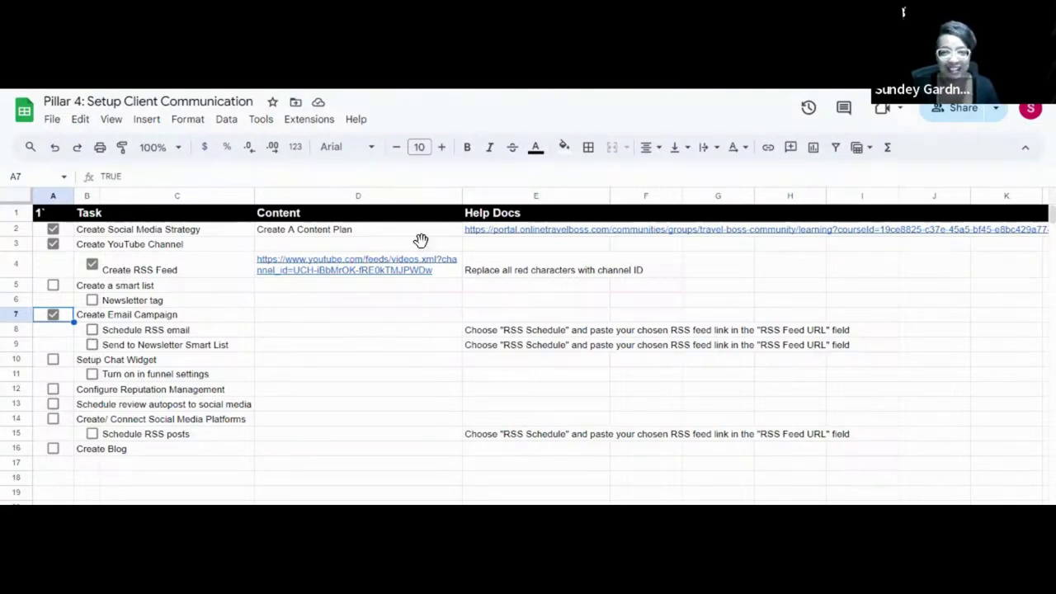
# Switch from the Pillar 4 checklist to the CRM Contacts page with 'All Contacts Except Suppliers'.
pyautogui.hotkey('ctrl', 'Tab')
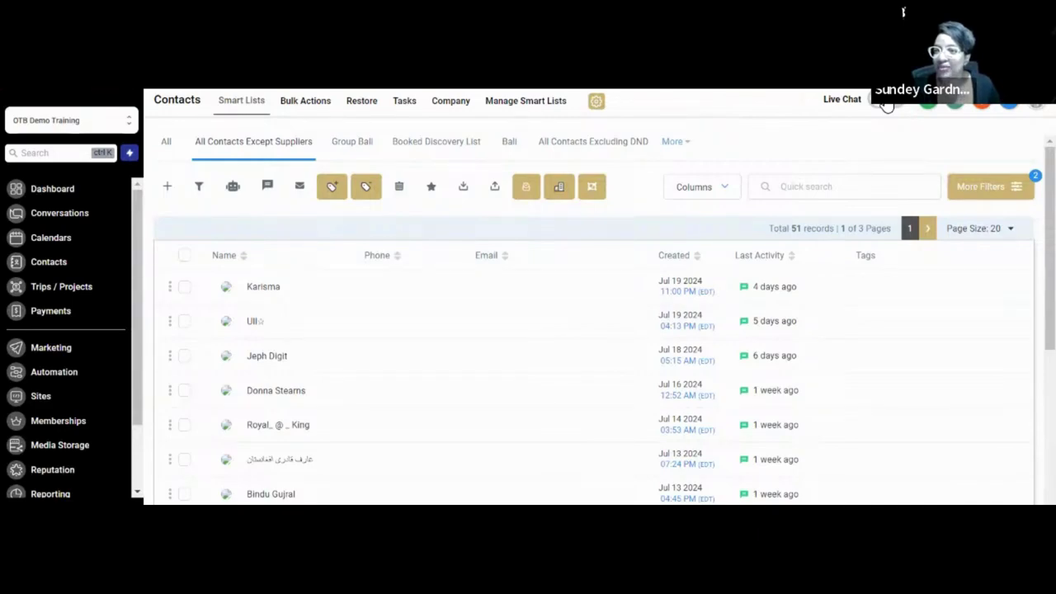
# Restore down the browser window and switch to the other Online Travel Boss tab.
pyautogui.moveTo(886, 105)
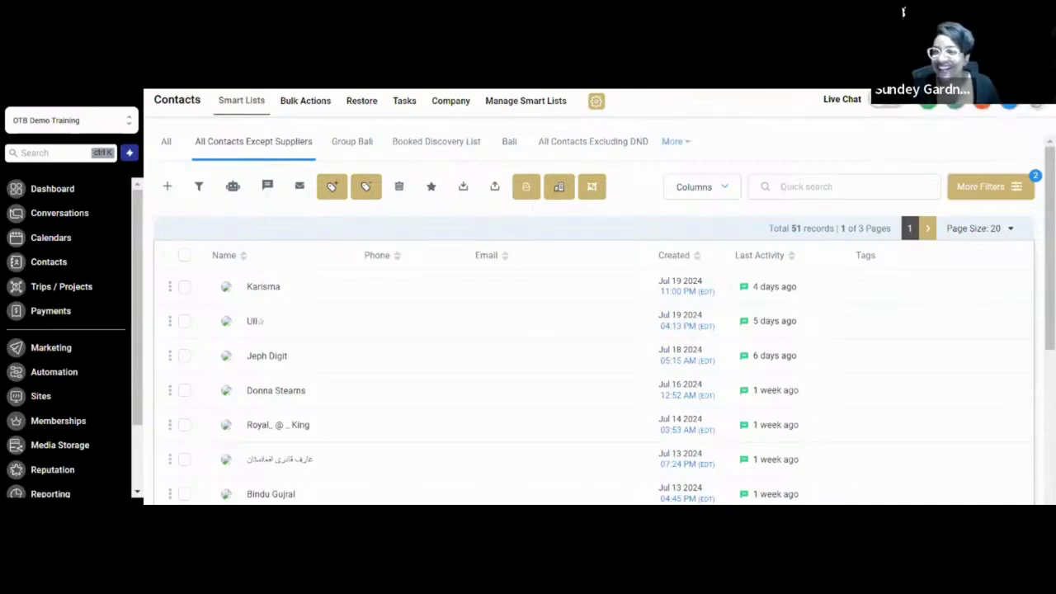
pyautogui.click(886, 105)
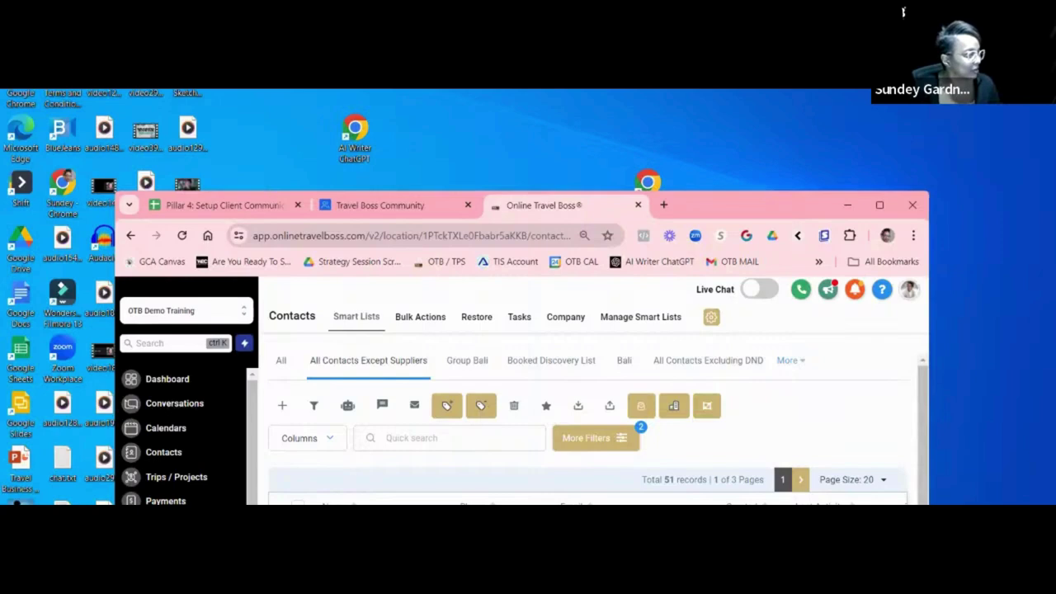
pyautogui.click(904, 12)
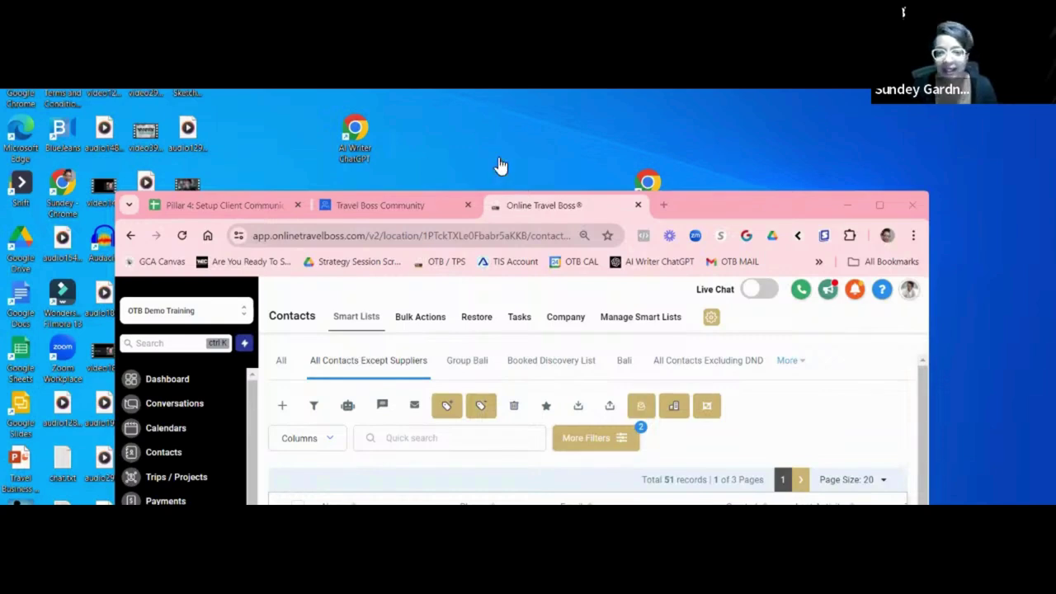
pyautogui.click(531, 220)
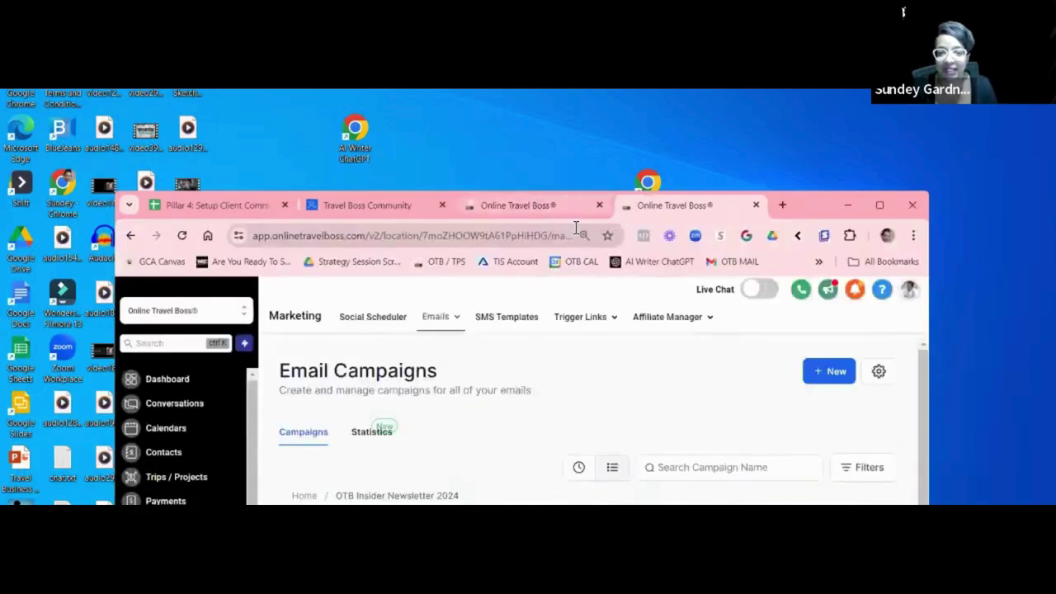
# Maximize the browser and bring up actions for the scheduled TPS Release & Updates Newsletter.
pyautogui.click(880, 206)
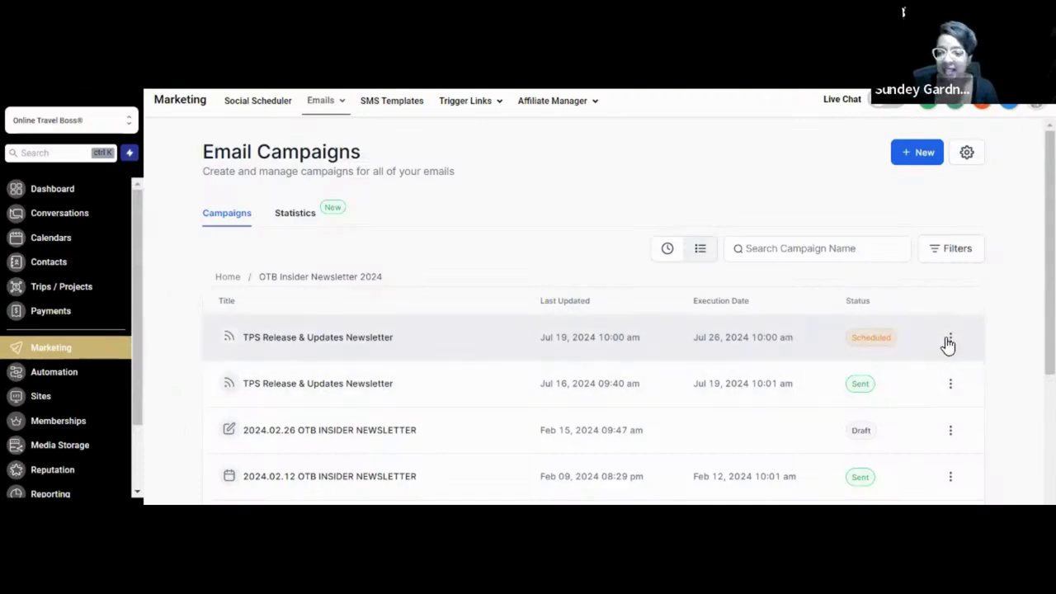
pyautogui.click(951, 338)
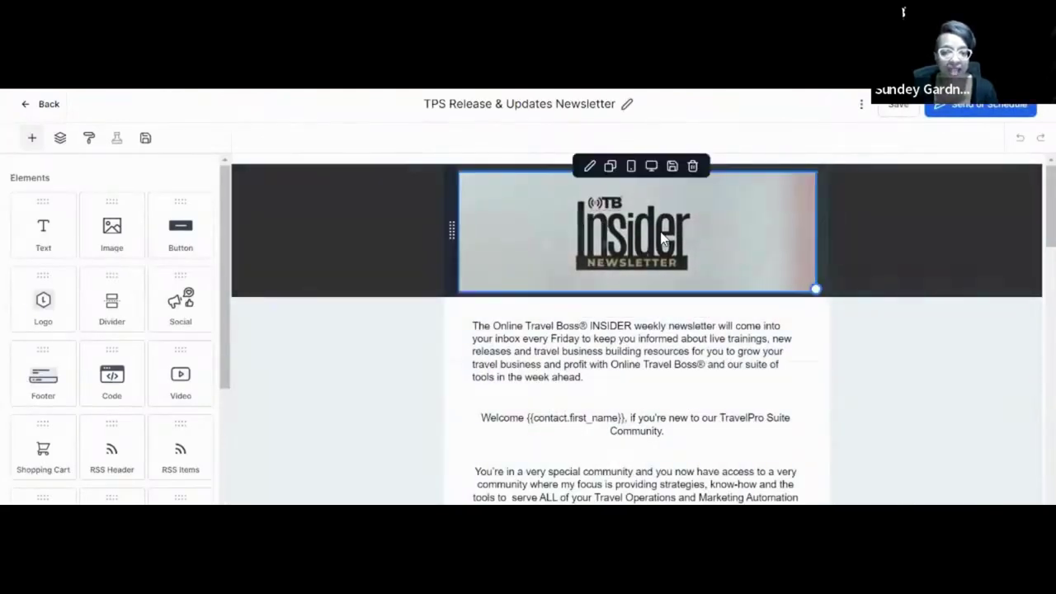
pyautogui.scroll(-1, 611, 269)
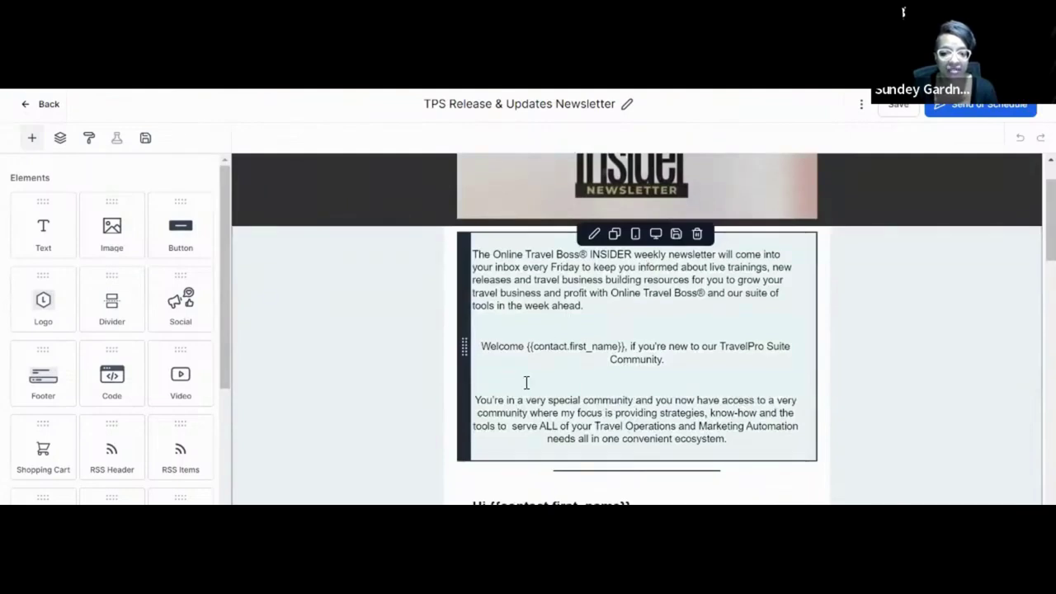
pyautogui.moveTo(528, 346); pyautogui.dragTo(611, 341)
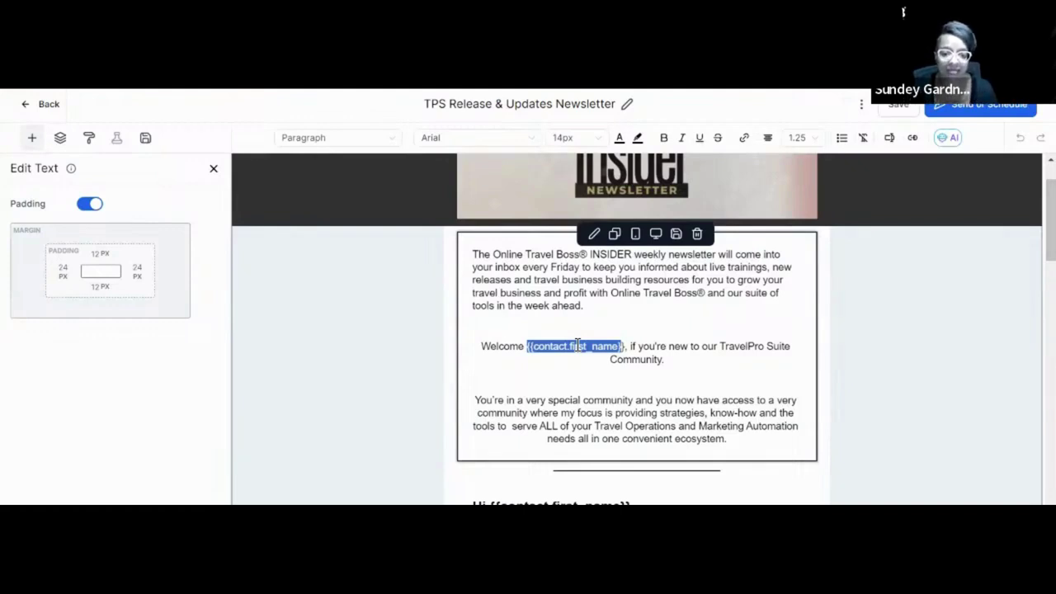
pyautogui.scroll(-4, 661, 399)
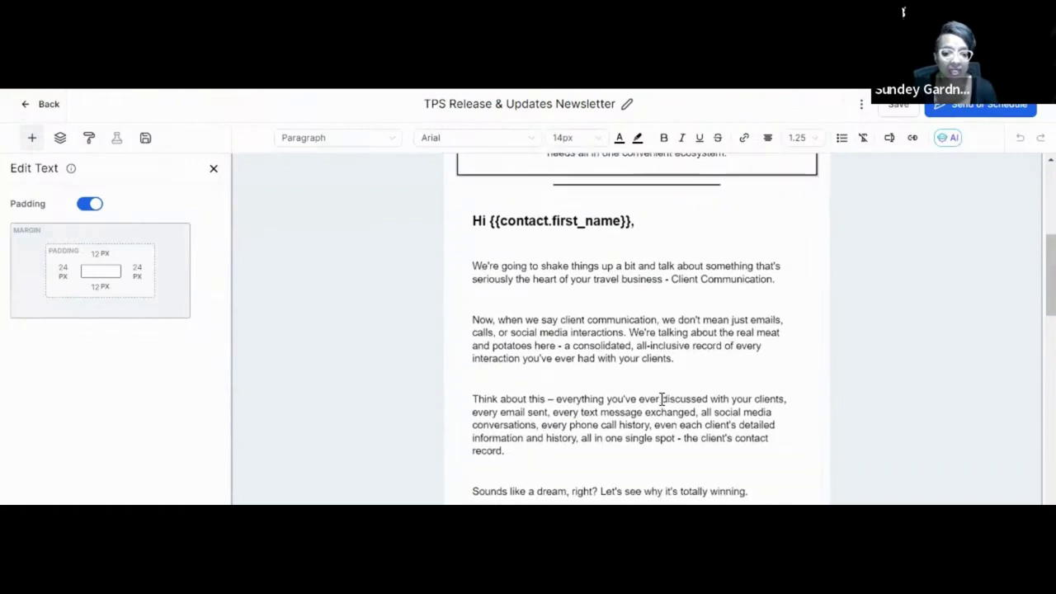
pyautogui.click(662, 398)
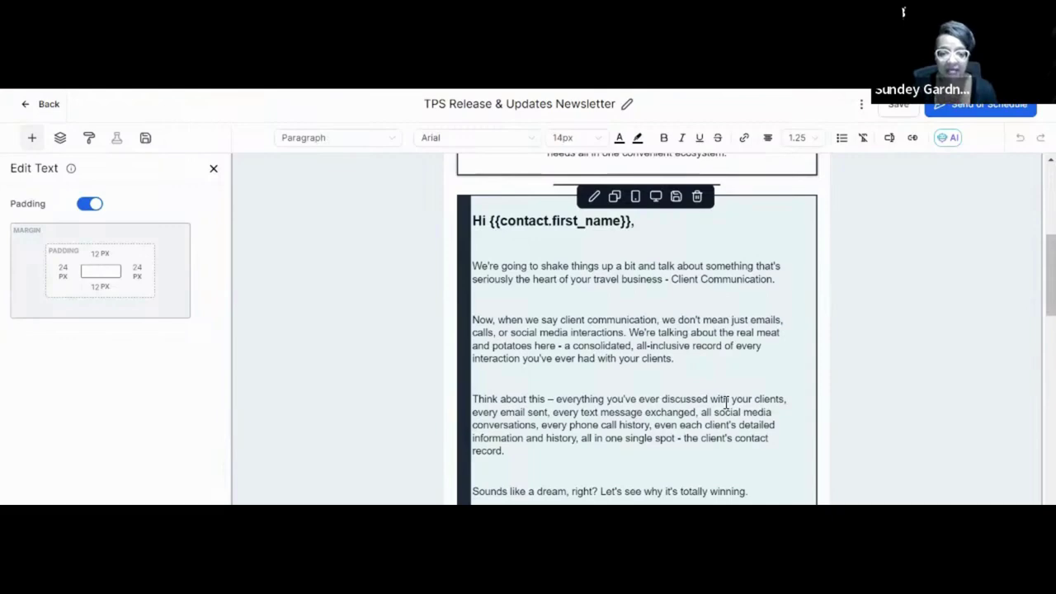
pyautogui.scroll(-5, 737, 404)
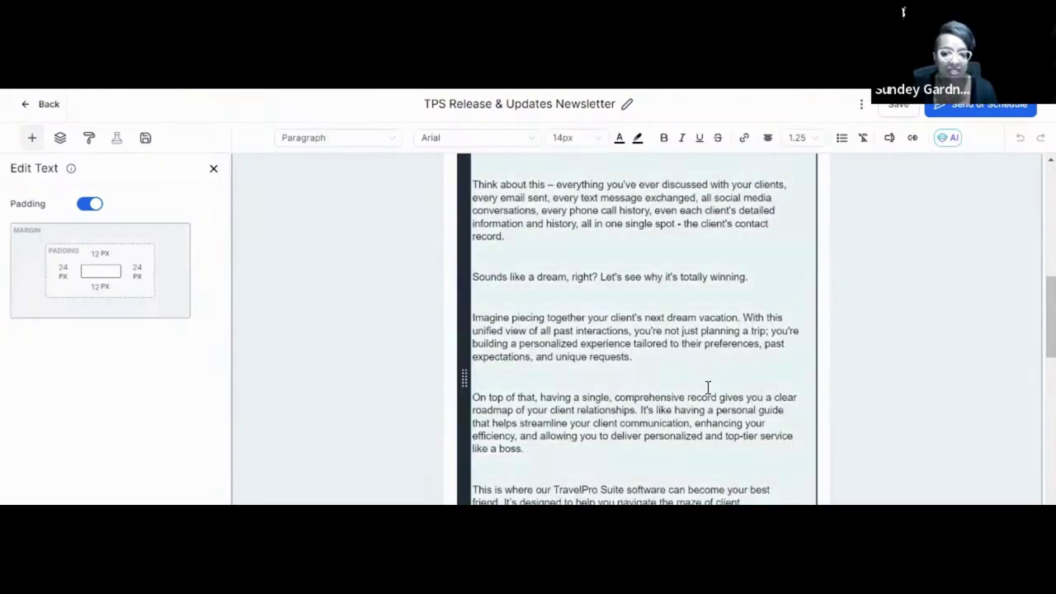
pyautogui.scroll(-3, 707, 318)
pyautogui.scroll(-9, 707, 318)
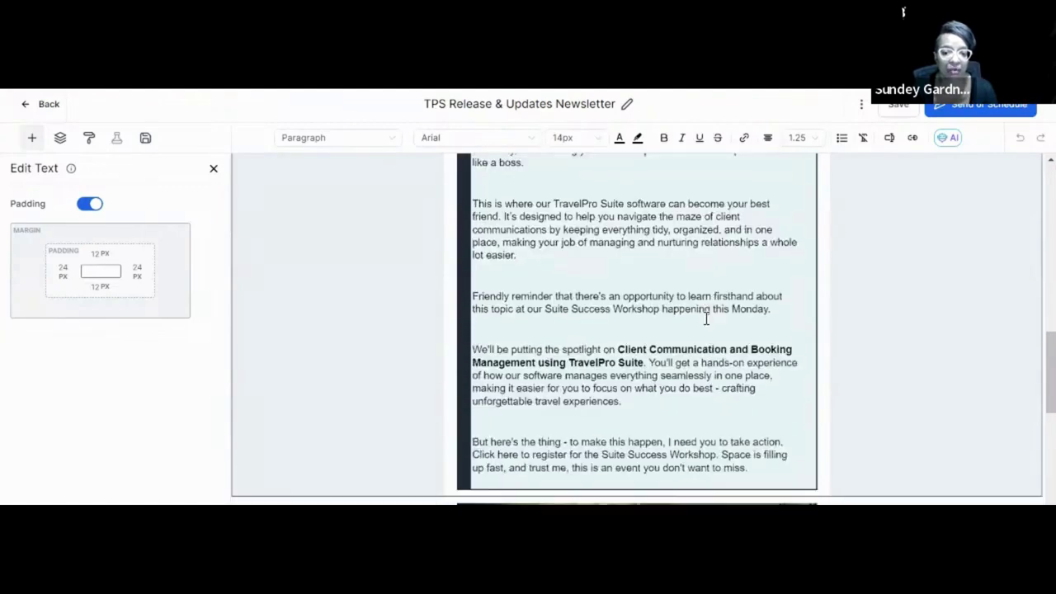
pyautogui.scroll(-1, 707, 319)
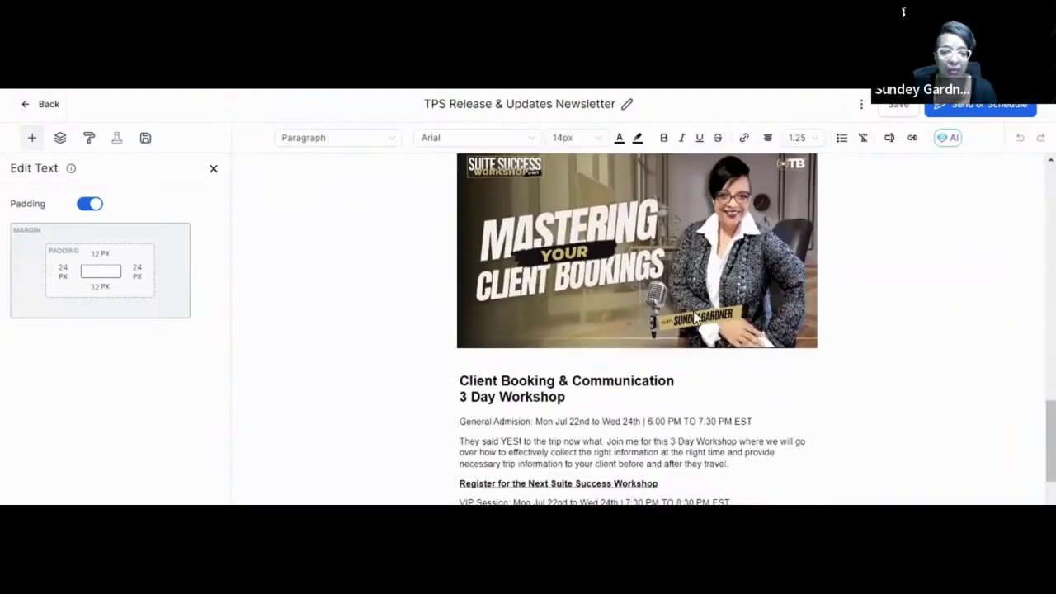
pyautogui.scroll(-7, 677, 353)
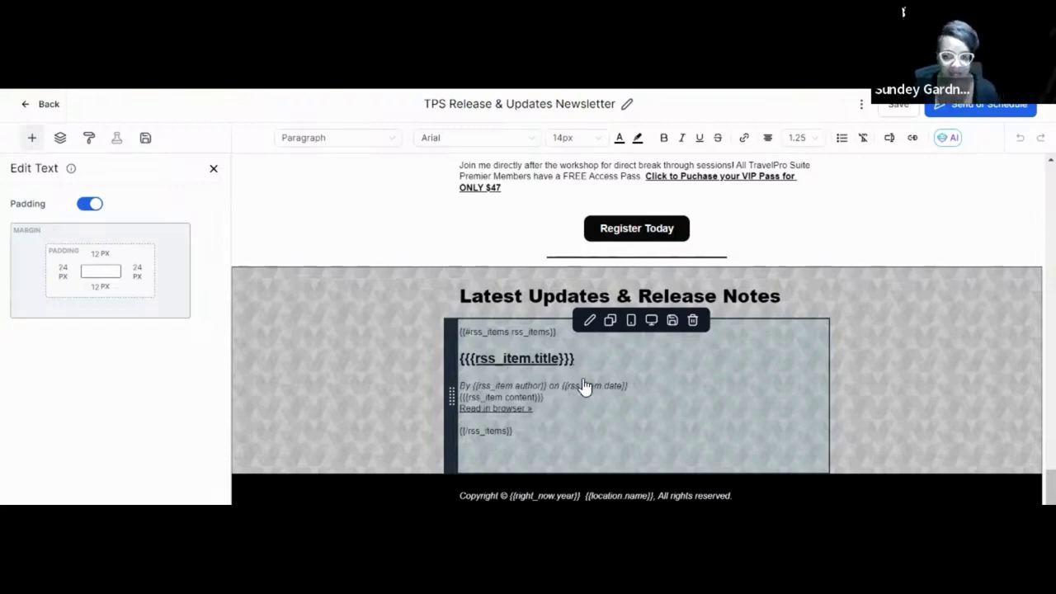
pyautogui.click(862, 104)
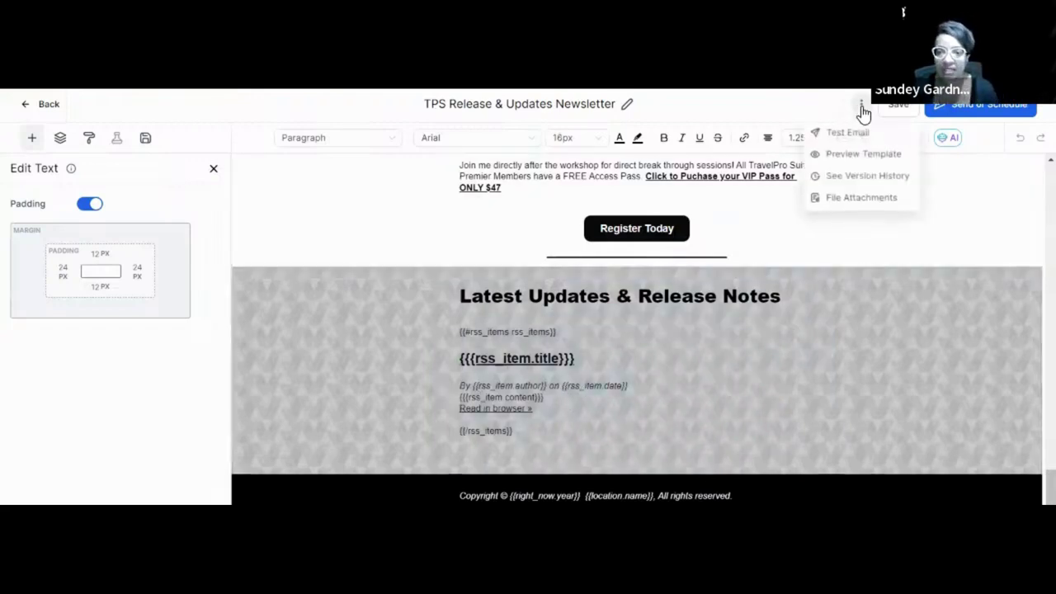
pyautogui.click(845, 154)
pyautogui.scroll(-12, 658, 308)
pyautogui.scroll(-15, 660, 315)
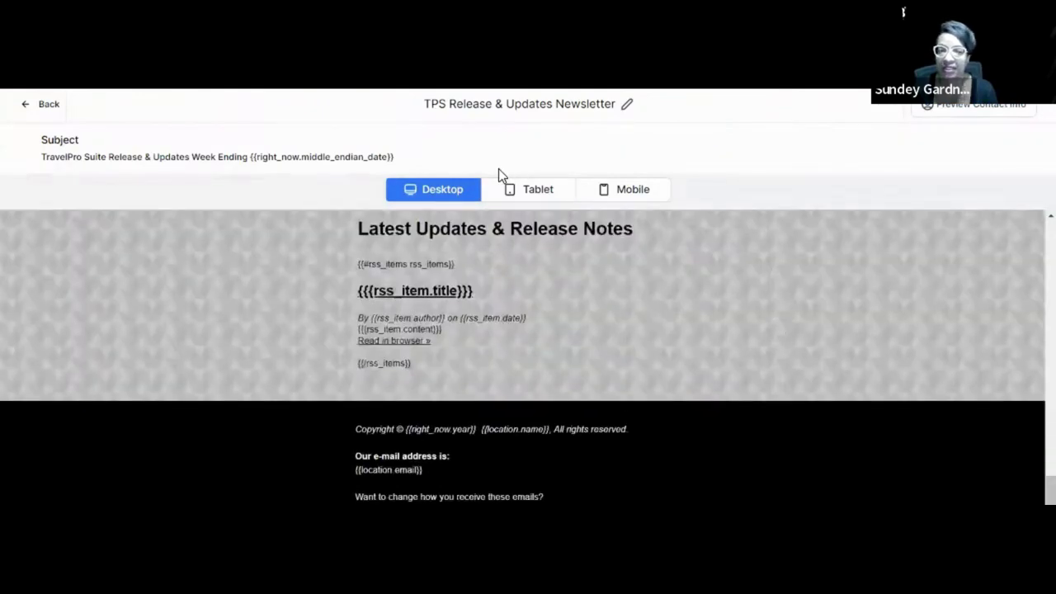
pyautogui.scroll(8, 652, 221)
pyautogui.scroll(6, 652, 221)
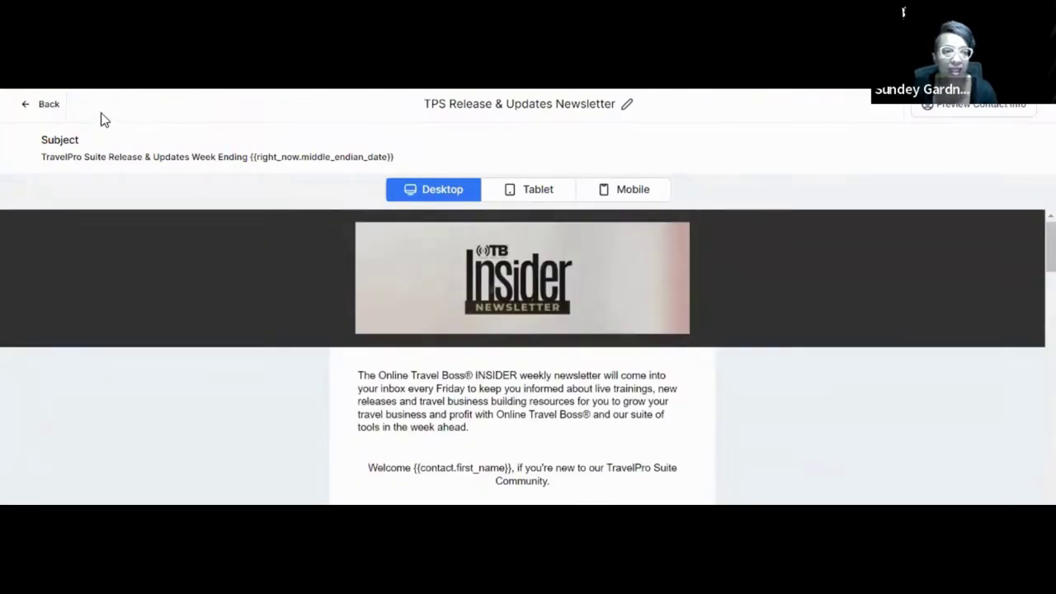
pyautogui.click(48, 106)
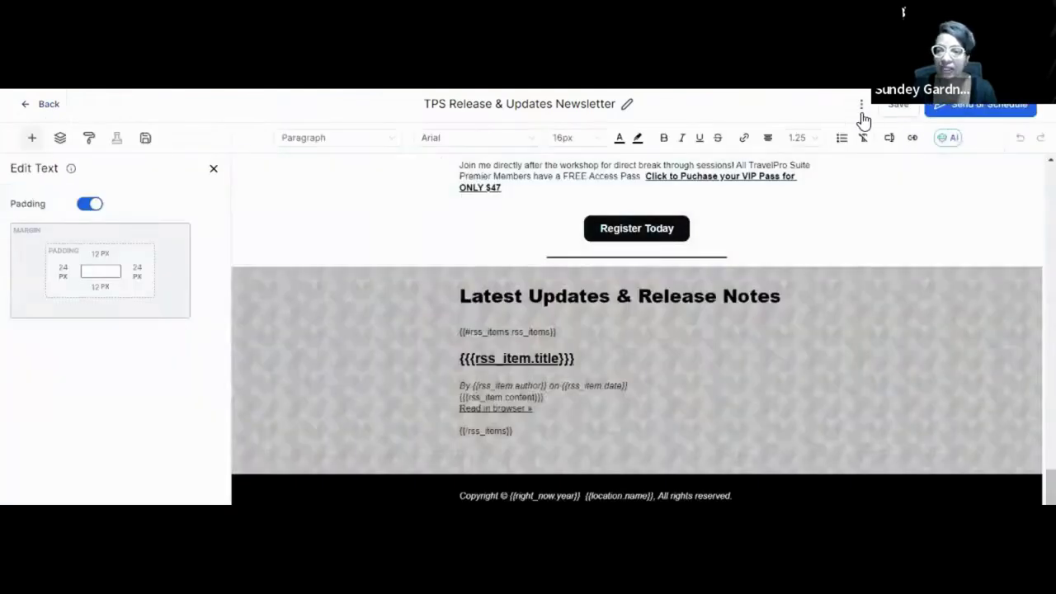
# Start a newsletter test email, paste the rss-link.com feed URL and begin typing the recipient's e-mail address.
pyautogui.click(861, 107)
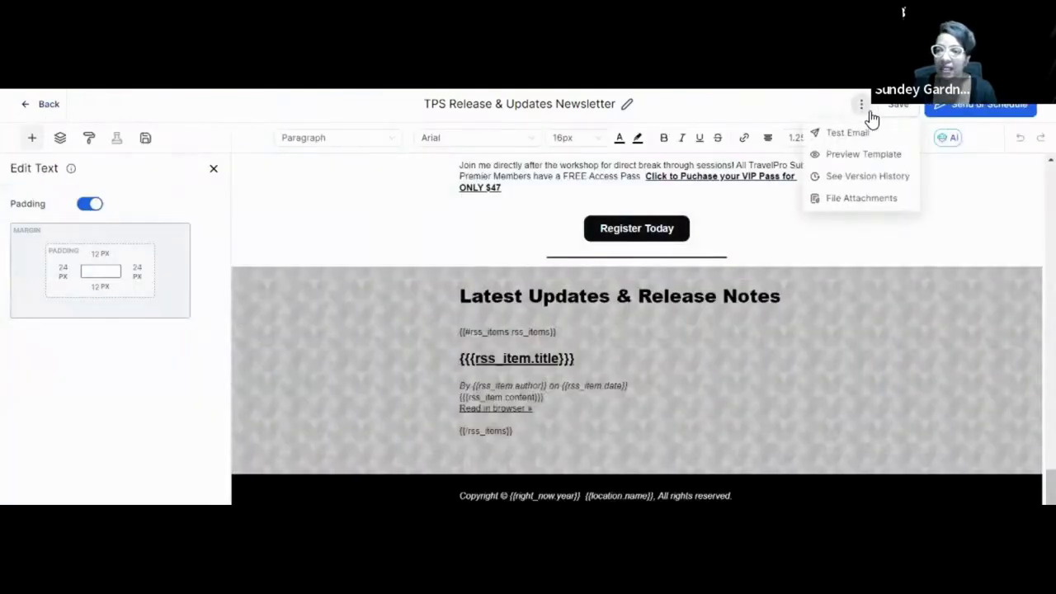
pyautogui.click(858, 133)
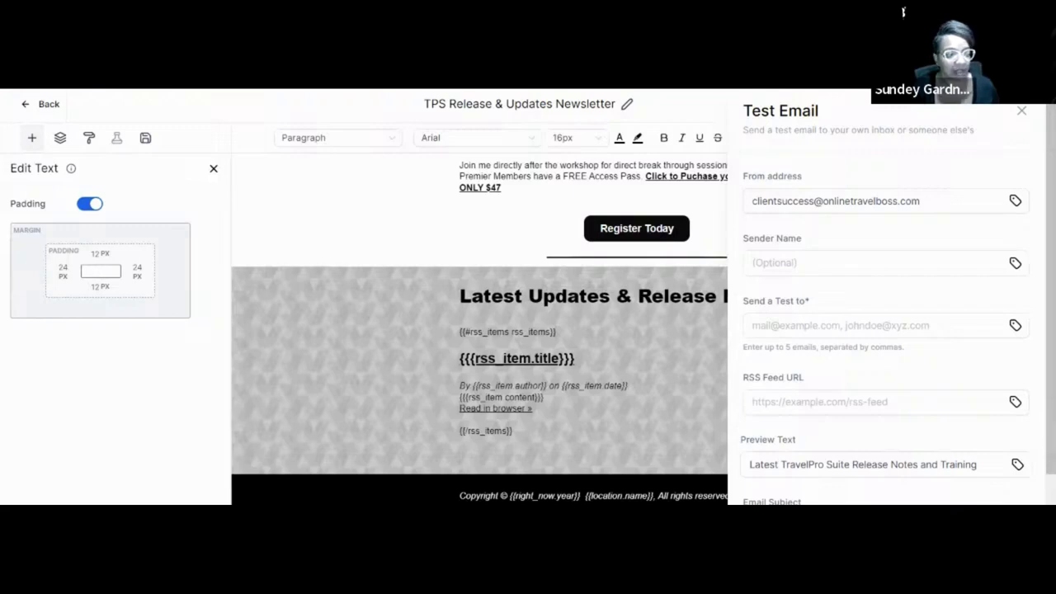
pyautogui.click(830, 326)
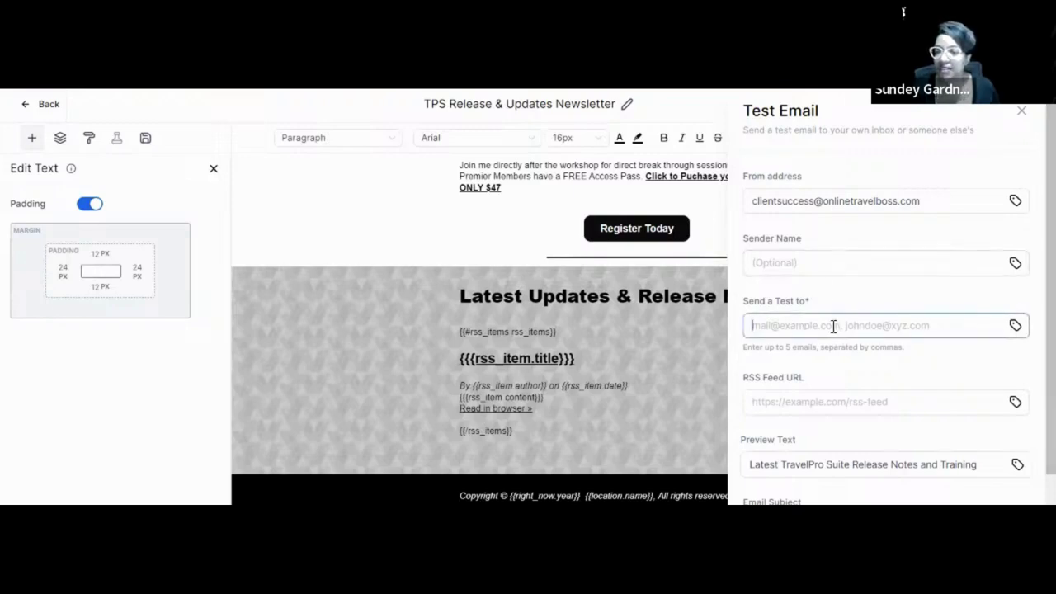
pyautogui.click(813, 404)
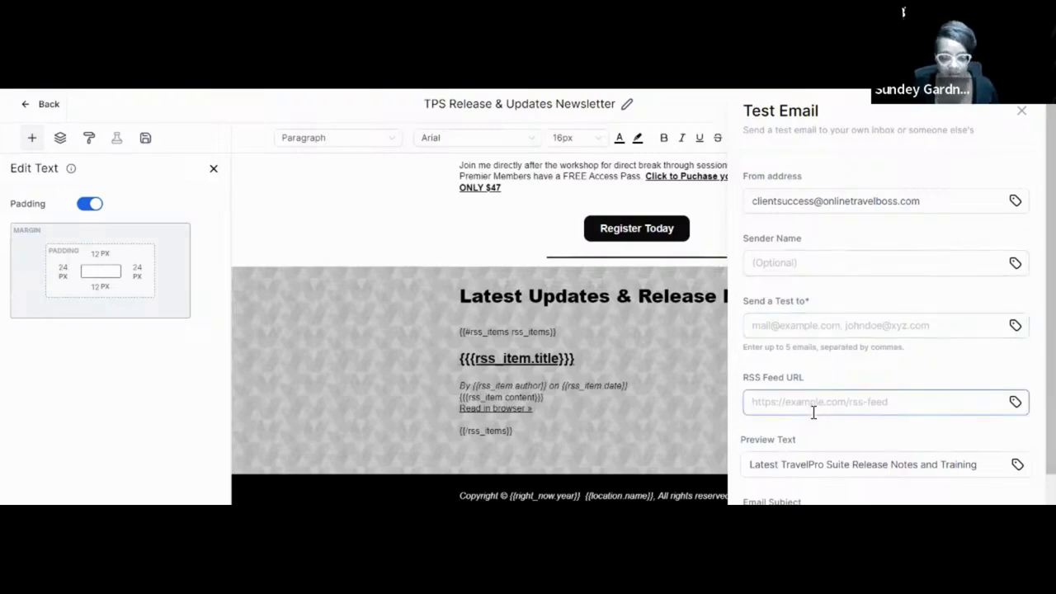
pyautogui.hotkey('ctrl', 'v')
pyautogui.click(861, 320)
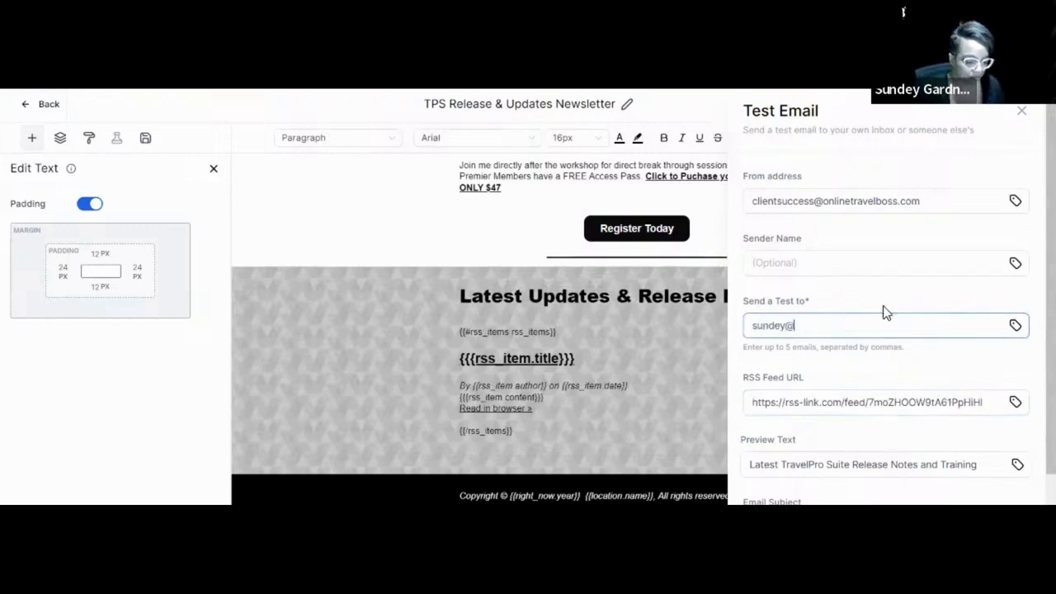
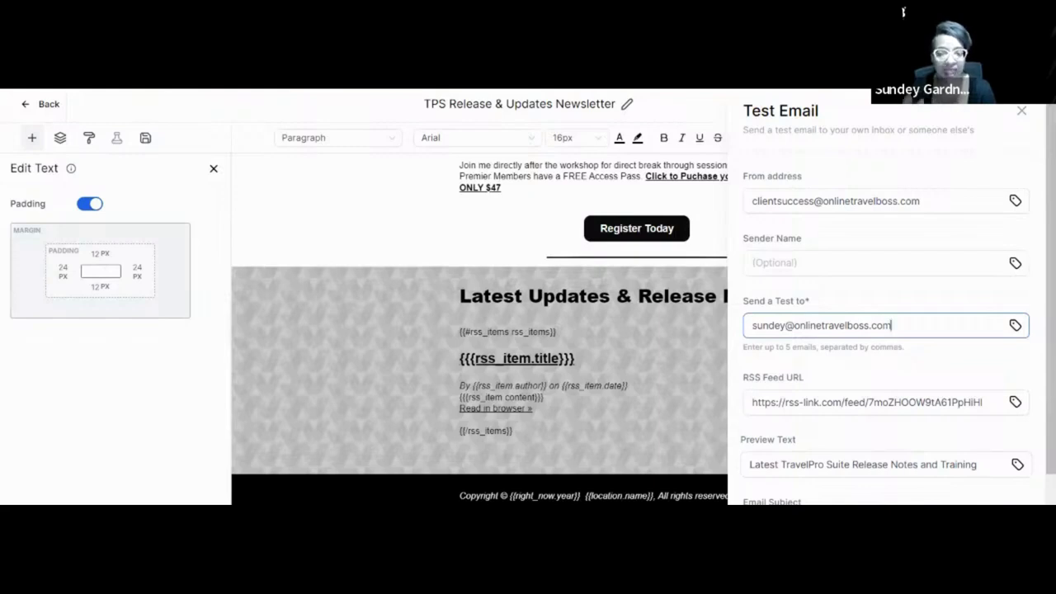
# Scroll down the Test Email panel toward the Send Test button.
pyautogui.scroll(-3, 887, 330)
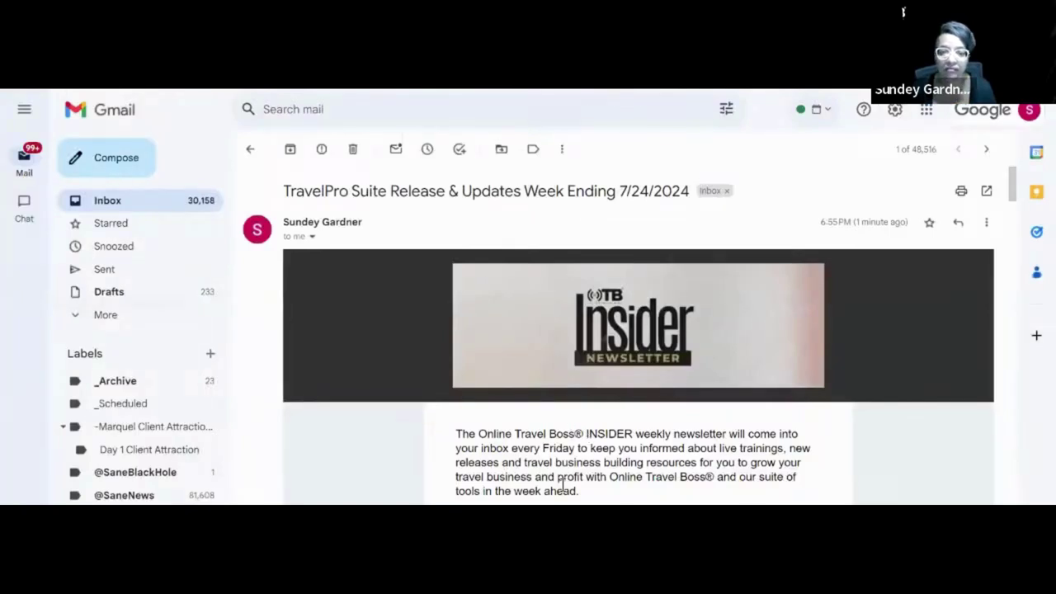
pyautogui.scroll(-4, 675, 406)
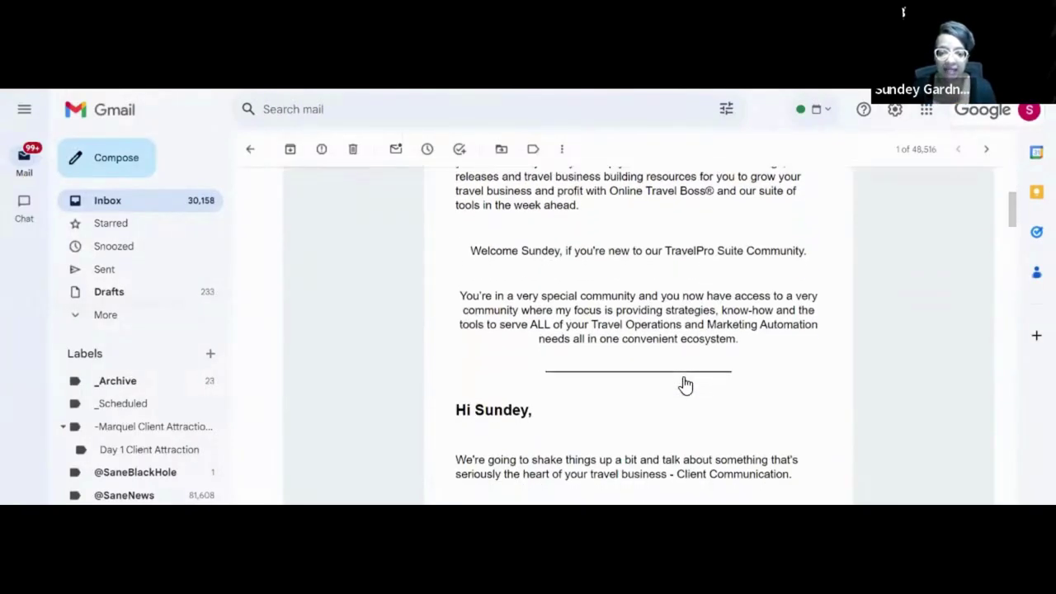
pyautogui.moveTo(474, 411); pyautogui.dragTo(526, 413)
pyautogui.scroll(2, 528, 370)
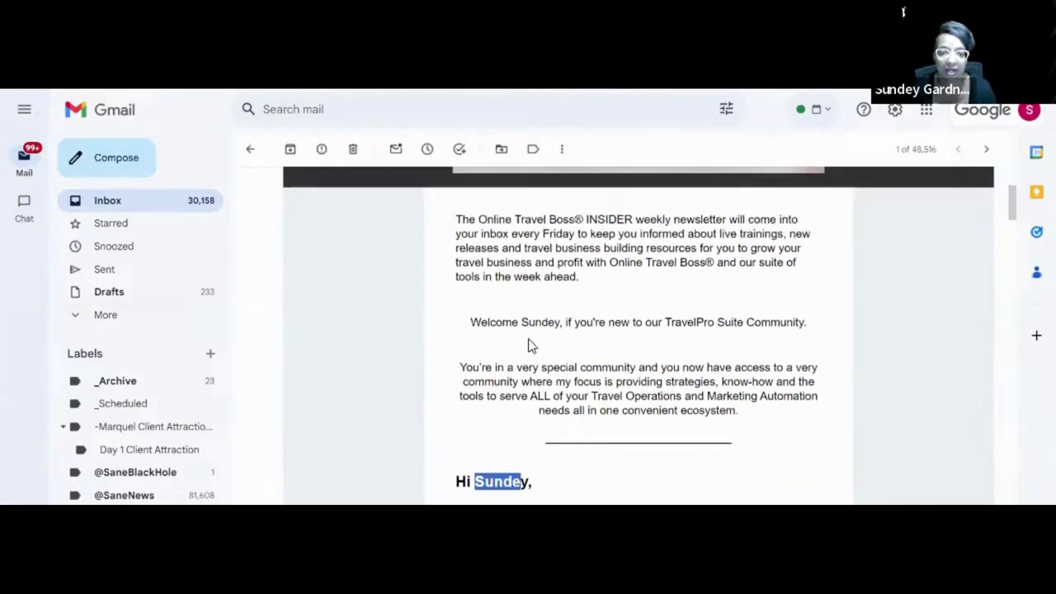
pyautogui.doubleClick(551, 322)
pyautogui.scroll(-5, 586, 343)
pyautogui.scroll(-10, 588, 343)
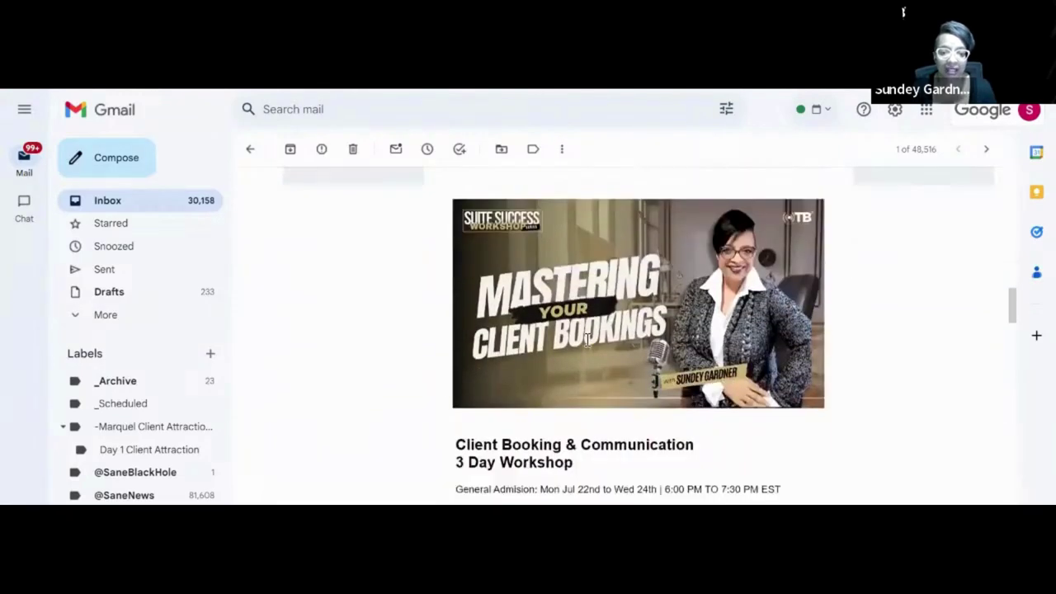
pyautogui.scroll(-10, 598, 321)
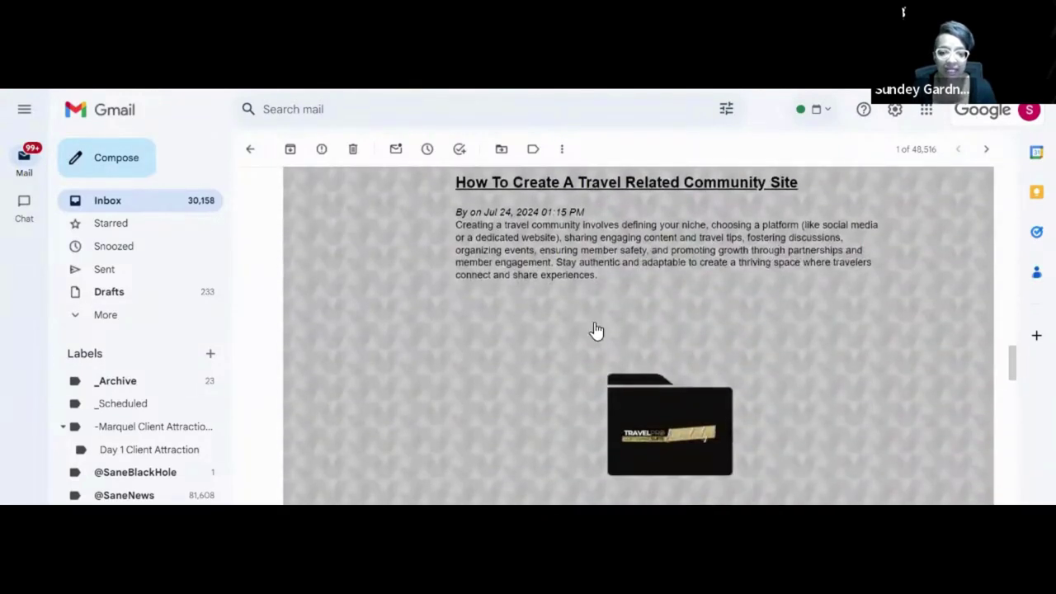
pyautogui.scroll(-10, 597, 330)
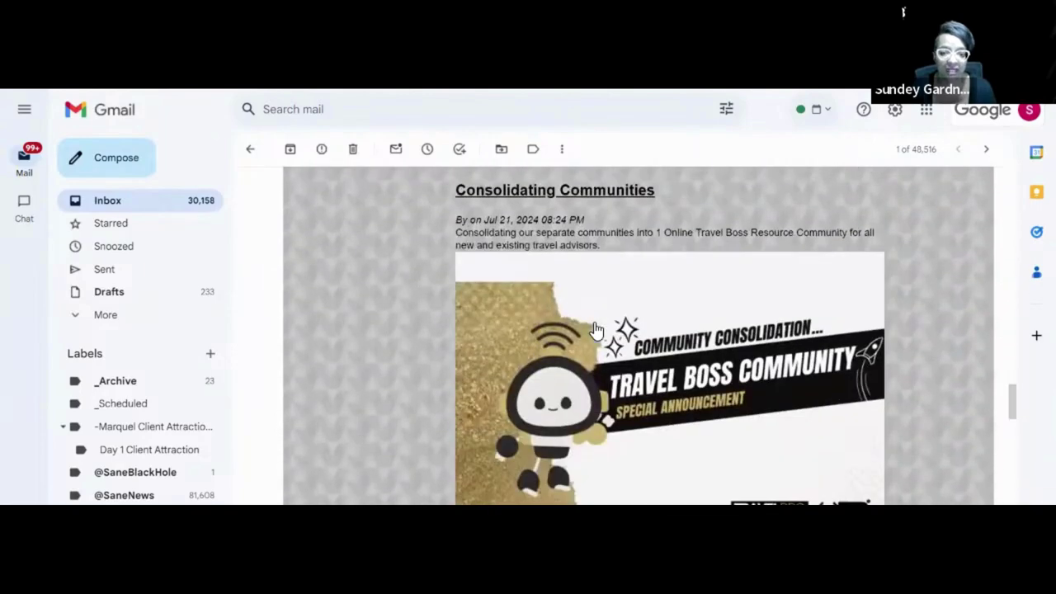
pyautogui.scroll(-1, 596, 330)
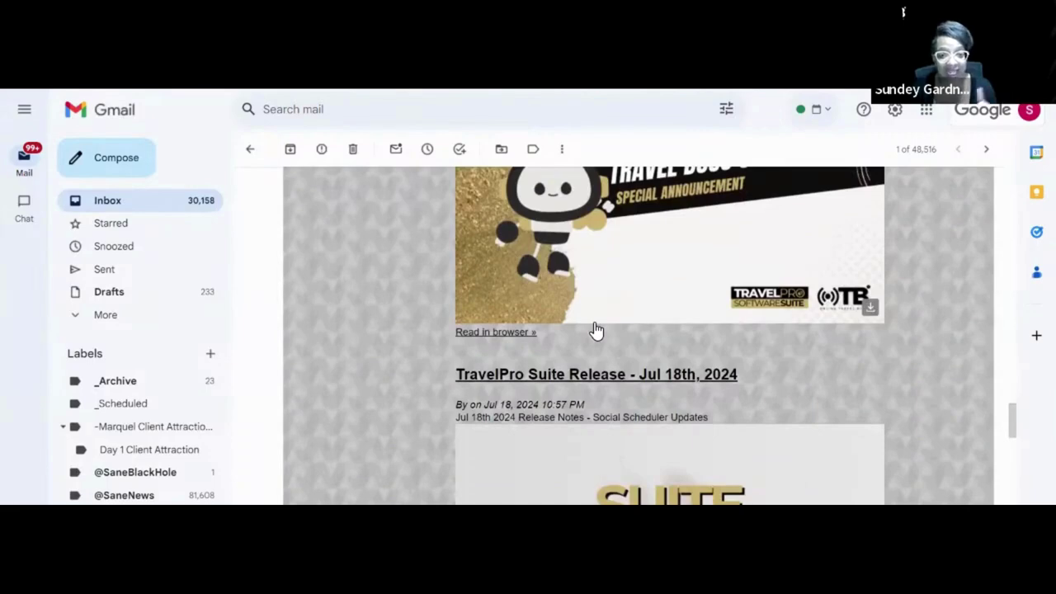
pyautogui.scroll(-10, 626, 385)
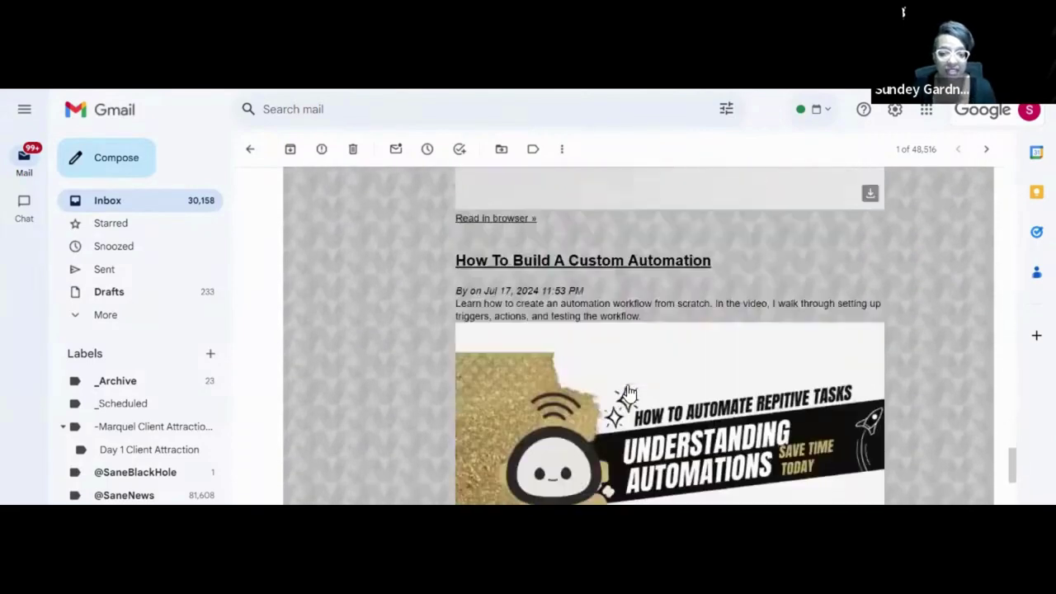
pyautogui.scroll(-4, 627, 393)
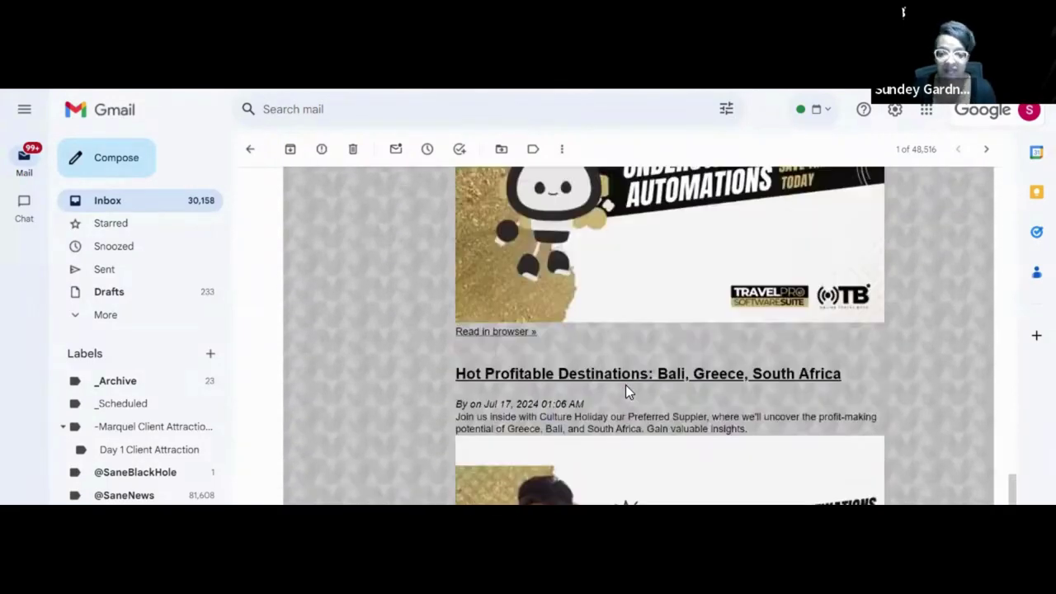
pyautogui.scroll(8, 625, 385)
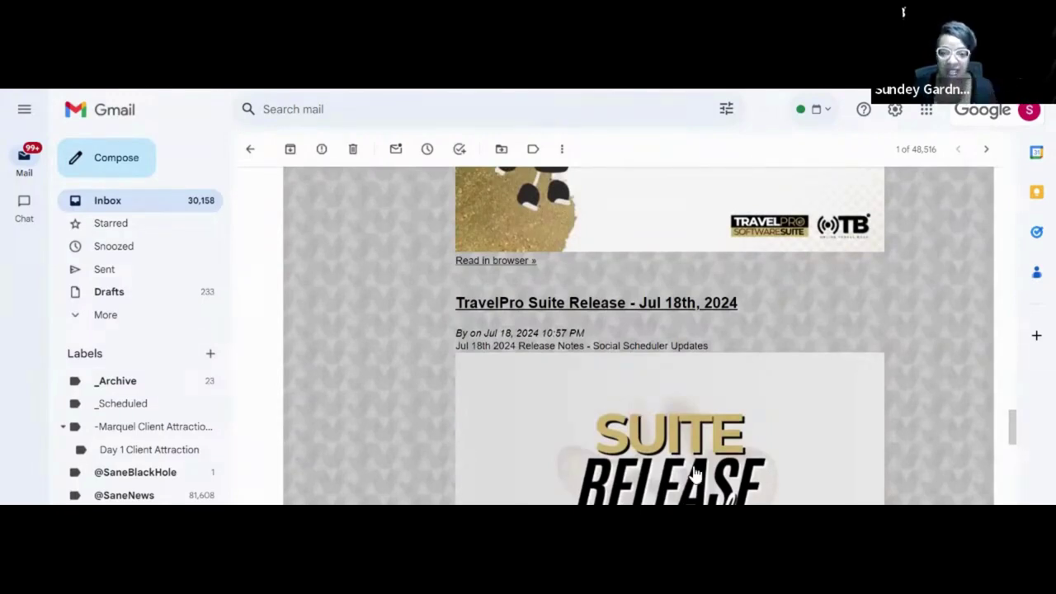
pyautogui.scroll(1, 731, 472)
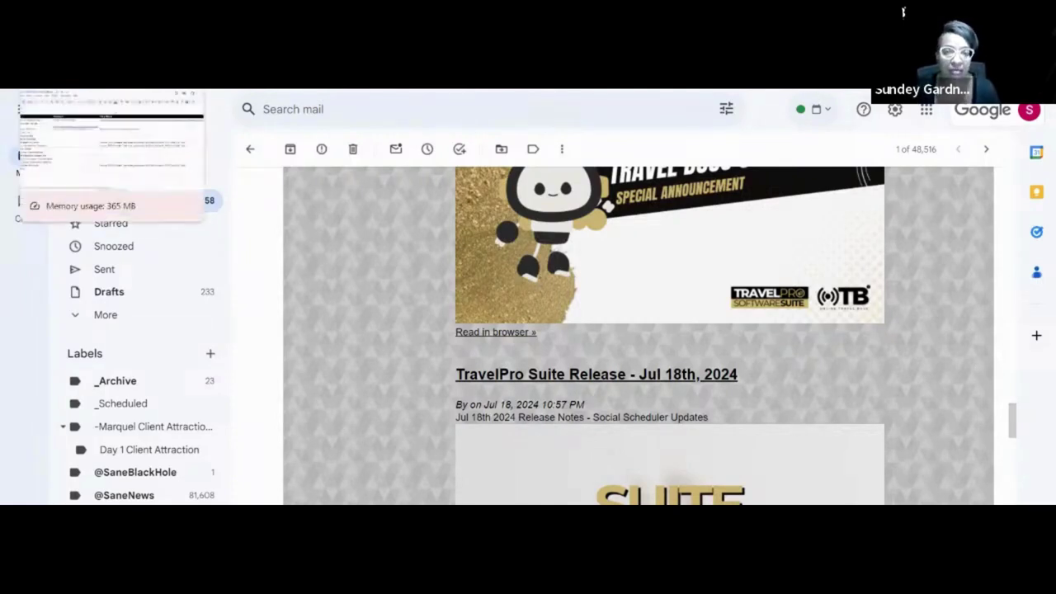
pyautogui.click(111, 78)
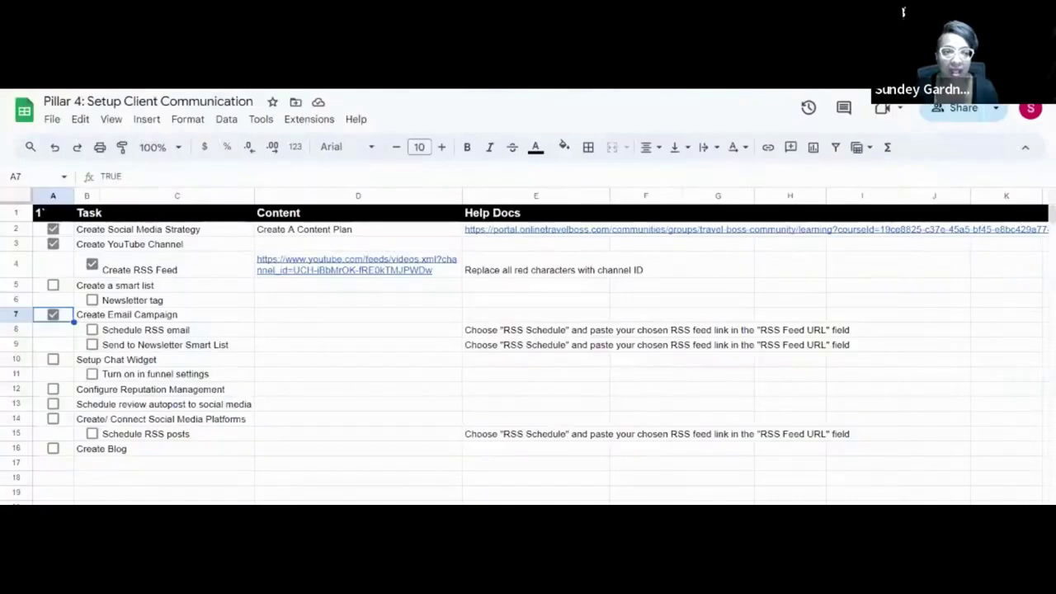
# Tick 'Send to Newsletter Smart List' in B9 and return to the CRM Contacts tab.
pyautogui.click(92, 345)
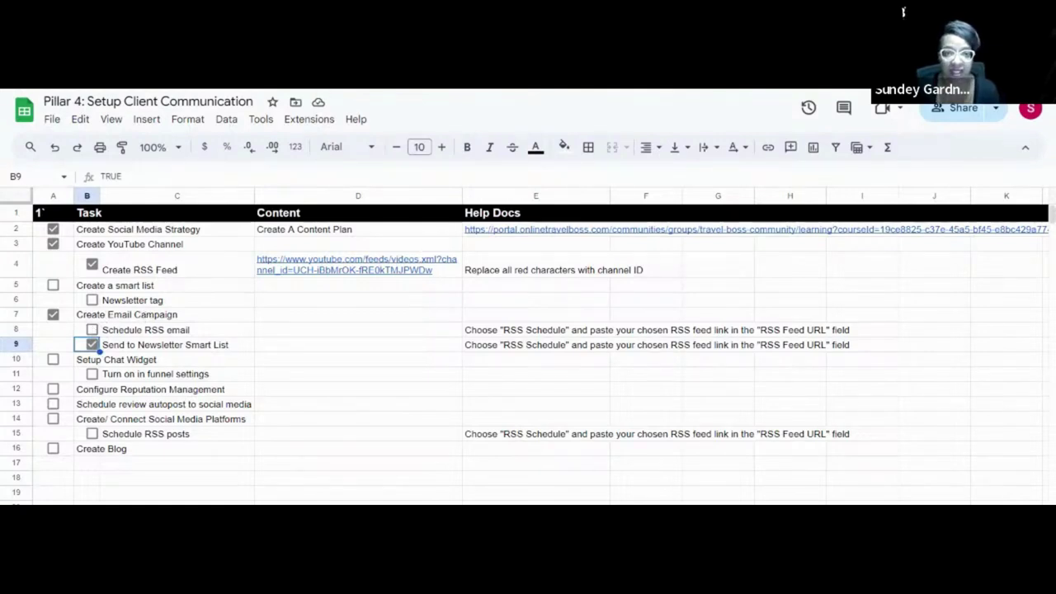
pyautogui.hotkey('ctrl', 'Tab')
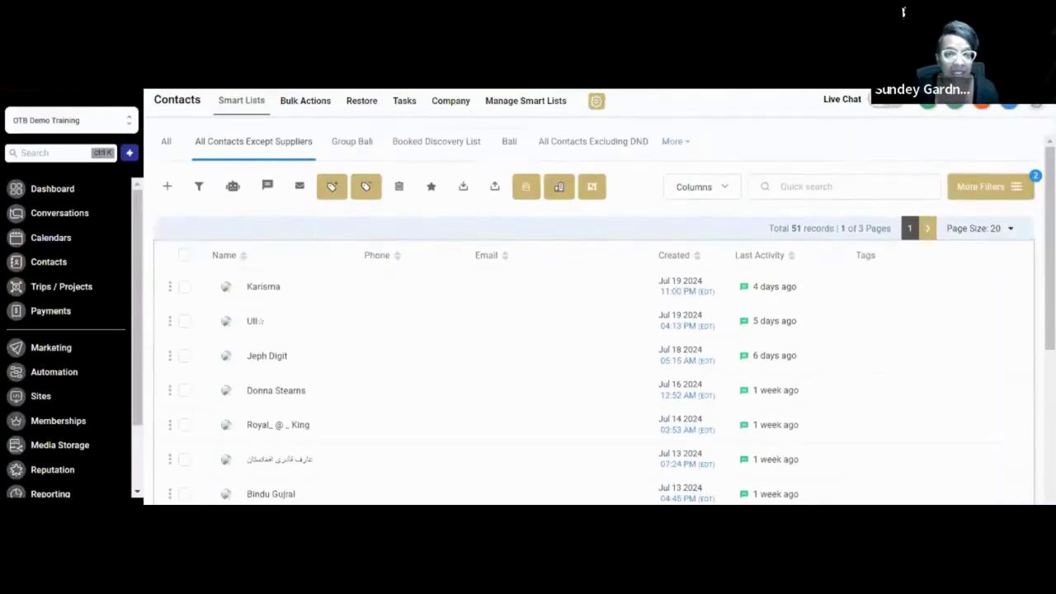
# Exit the newsletter preview back to the editor, then end up on a fresh new browser tab.
pyautogui.hotkey('ctrl', 'Tab')
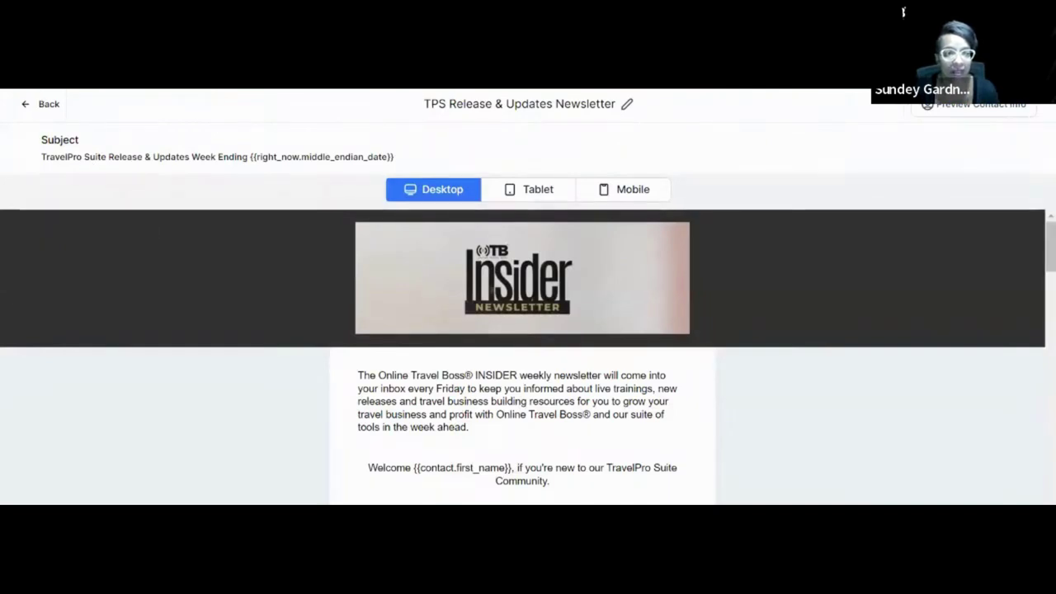
pyautogui.click(43, 104)
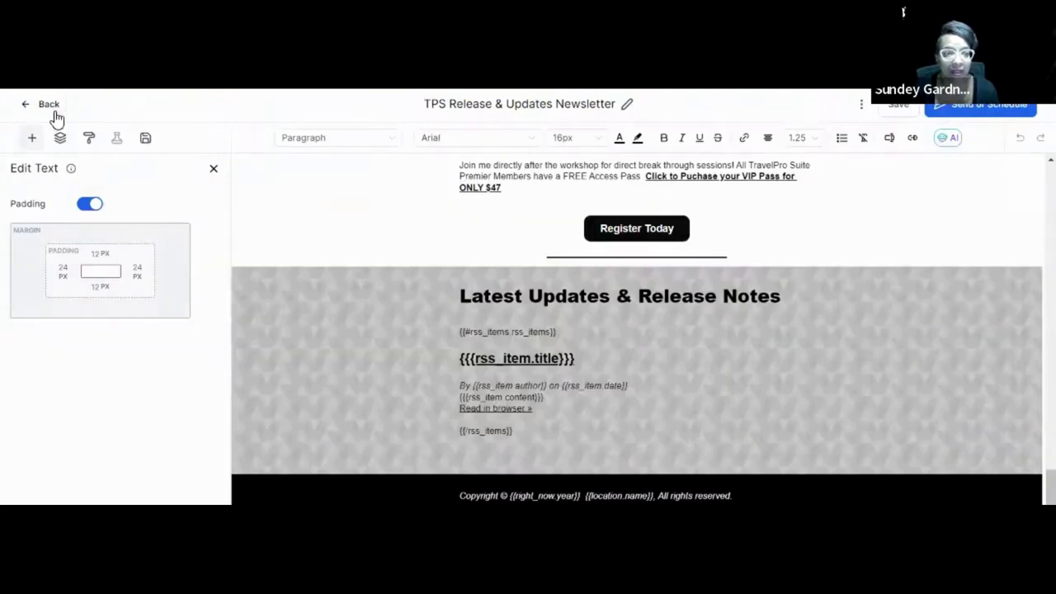
pyautogui.hotkey('ctrl', 't')
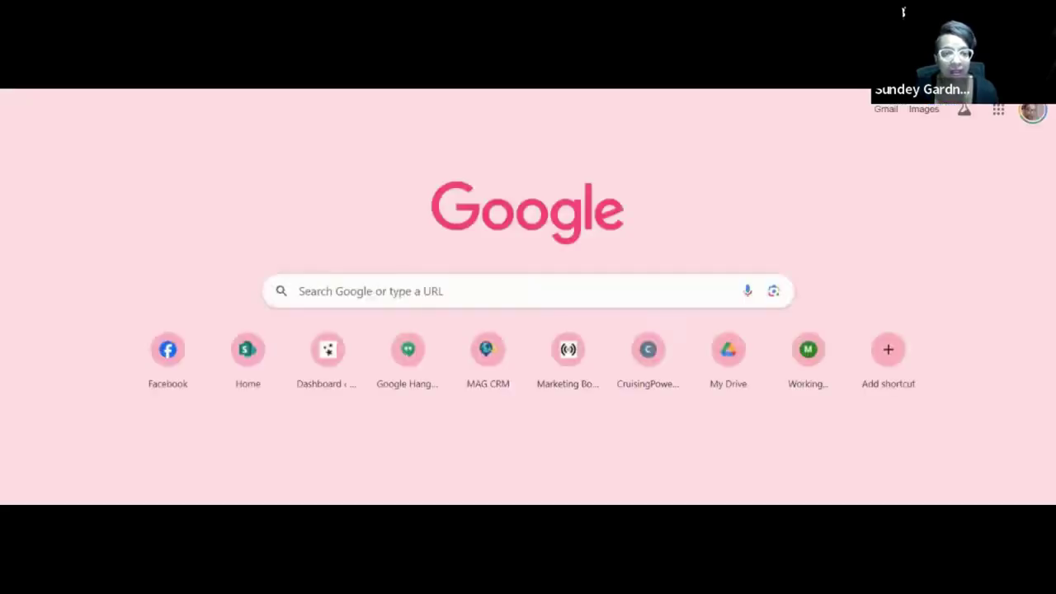
pyautogui.hotkey('ctrl', 'w')
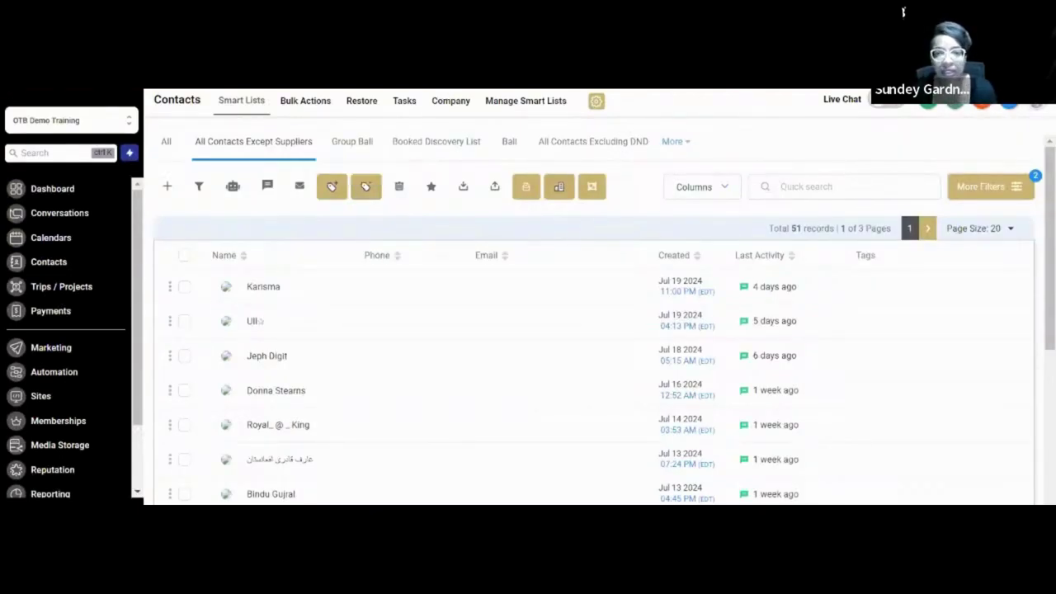
pyautogui.hotkey('ctrl', 't')
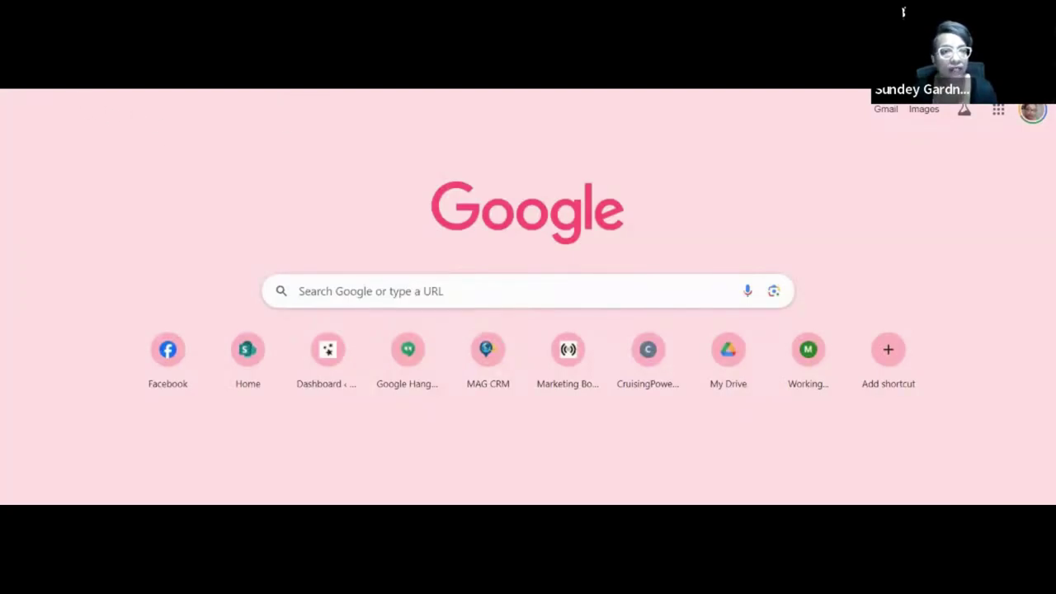
# Use Alt+Tab to try leaving the blank Google new-tab page.
pyautogui.hotkey('alt', 'Tab')
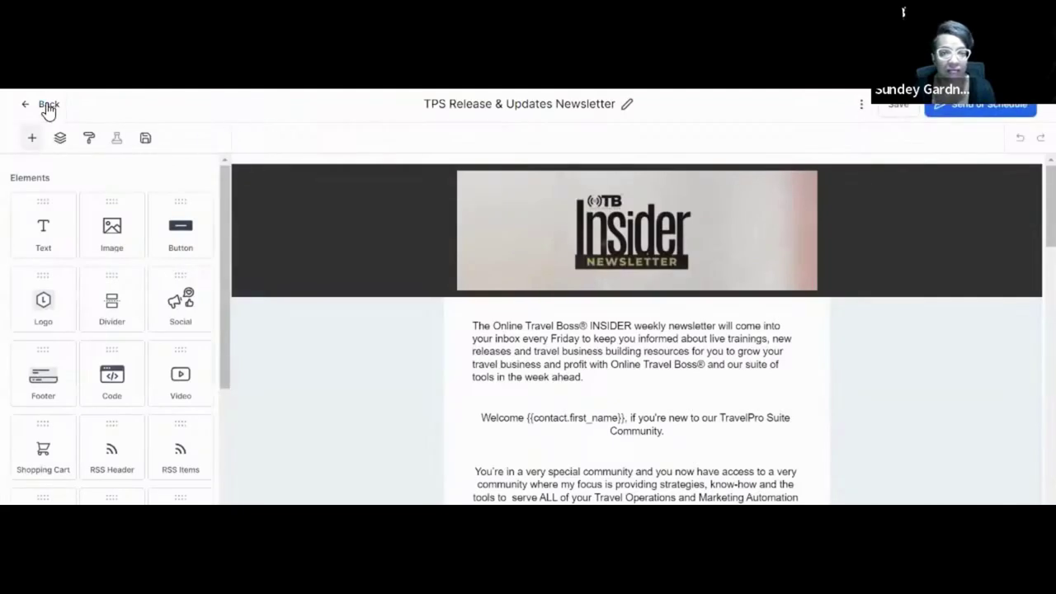
# Leave the editor, abandon a blank new campaign, and open the OTB Insider Newsletter 2024 folder.
pyautogui.click(46, 105)
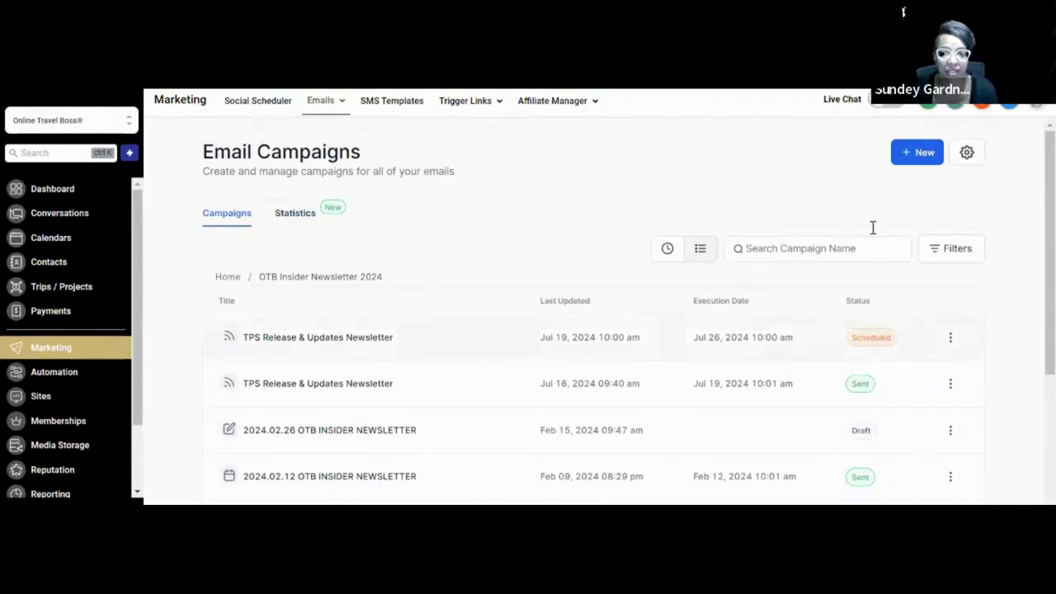
pyautogui.click(908, 153)
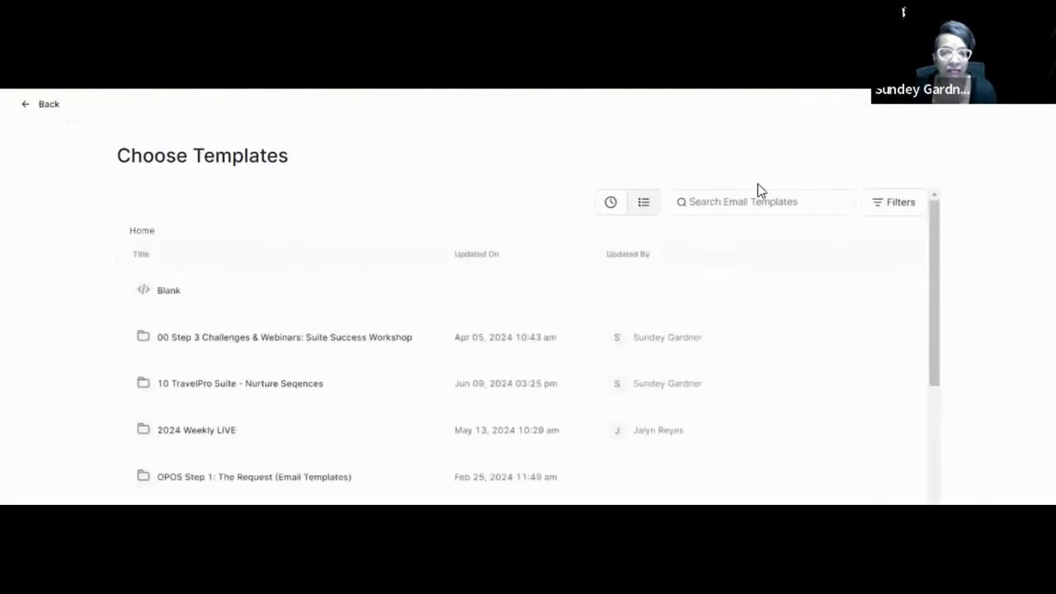
pyautogui.click(586, 294)
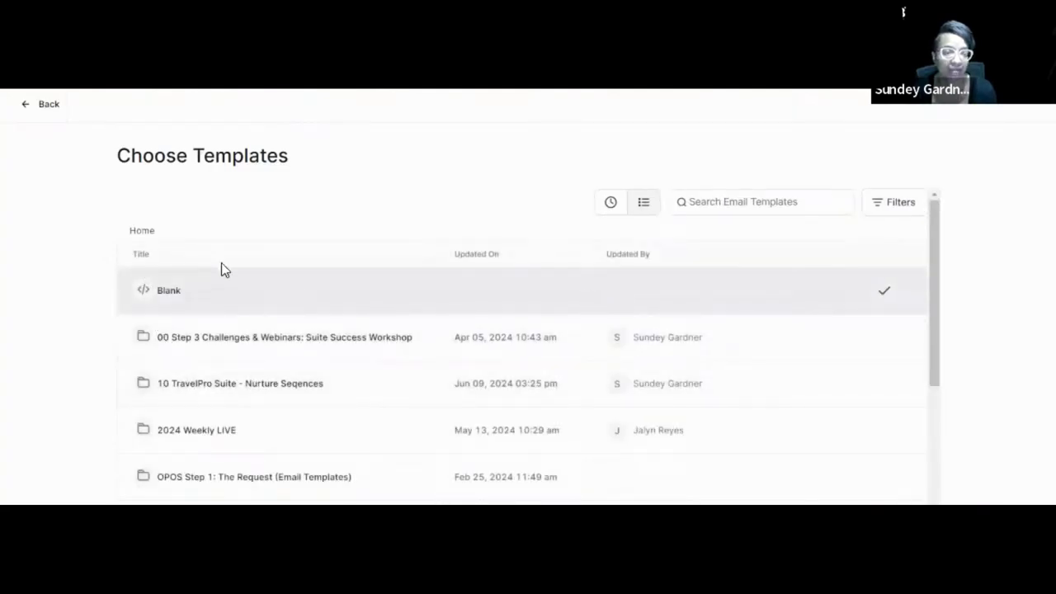
pyautogui.click(44, 105)
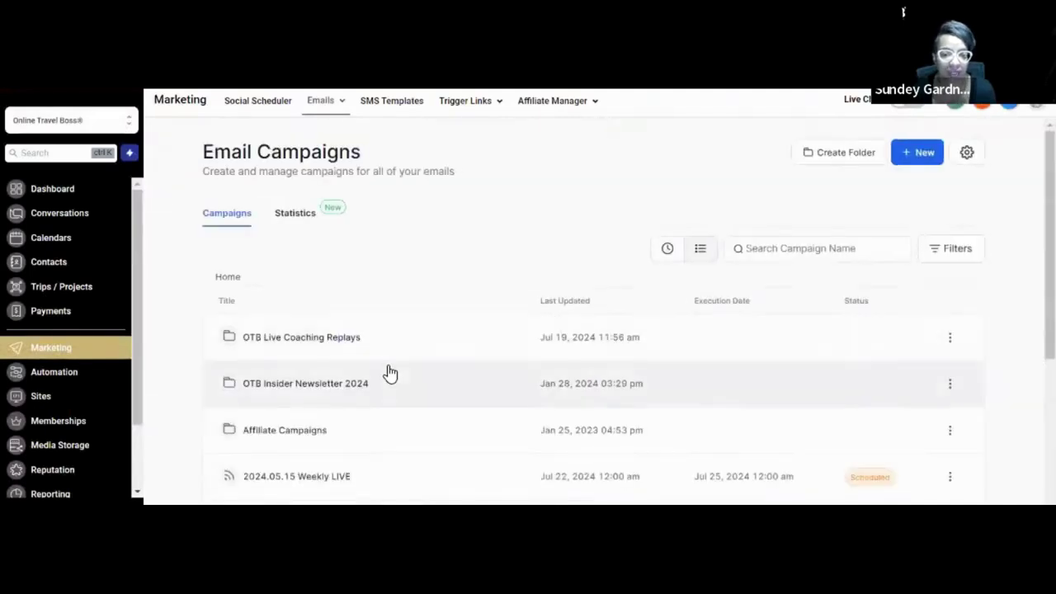
pyautogui.click(290, 393)
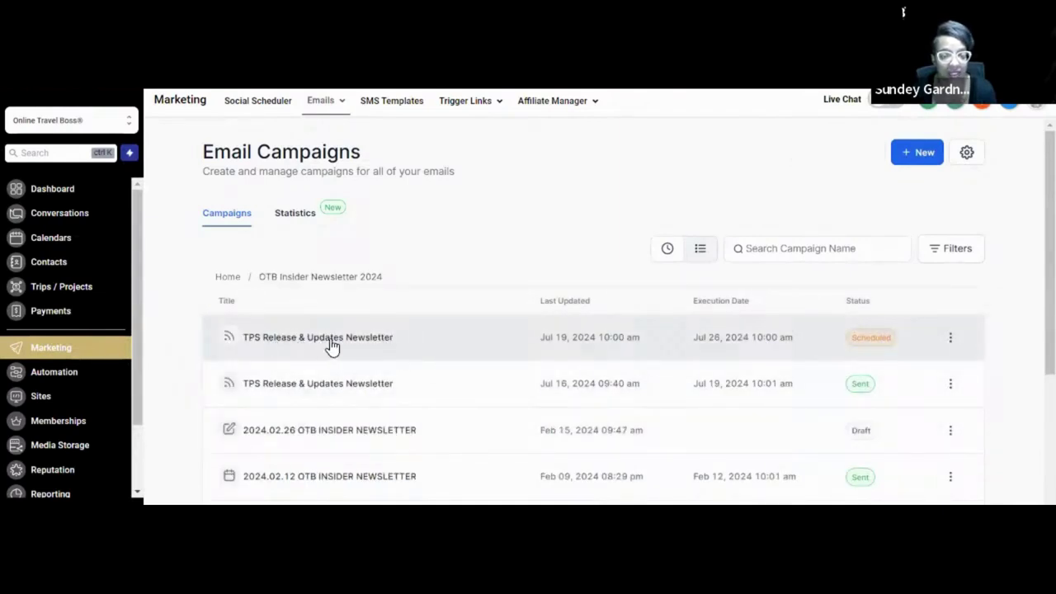
# Reschedule the TPS Release newsletter and review its subject, preheader and 51-contact smart-list recipients.
pyautogui.click(950, 337)
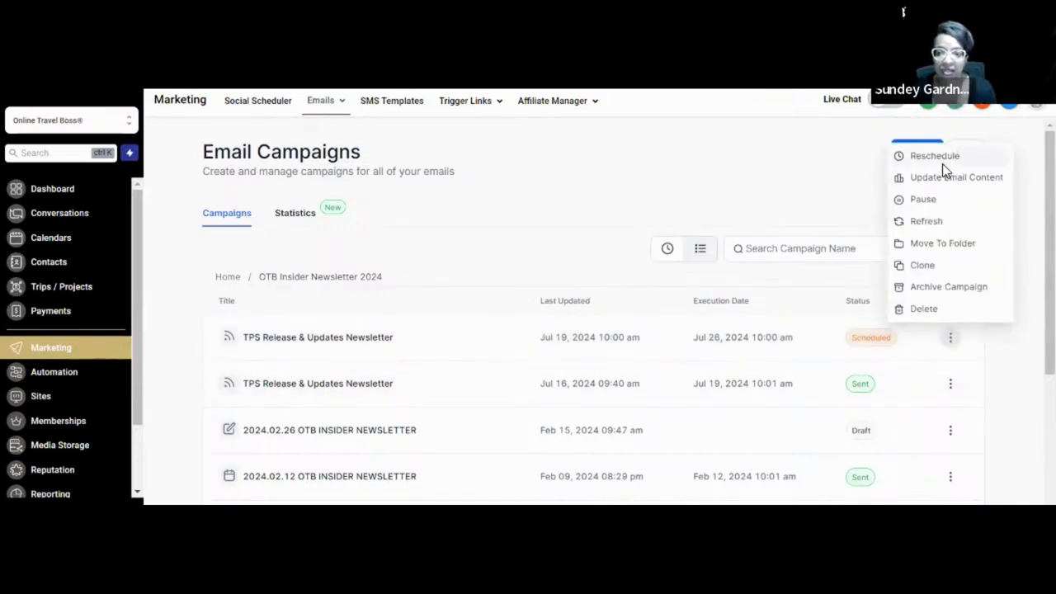
pyautogui.click(945, 173)
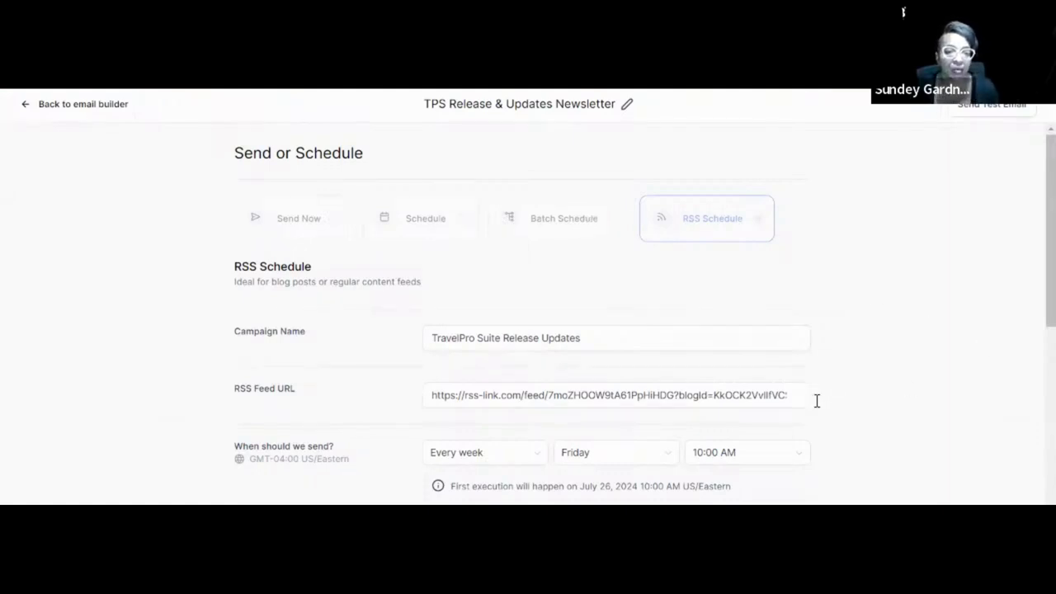
pyautogui.scroll(-1, 664, 413)
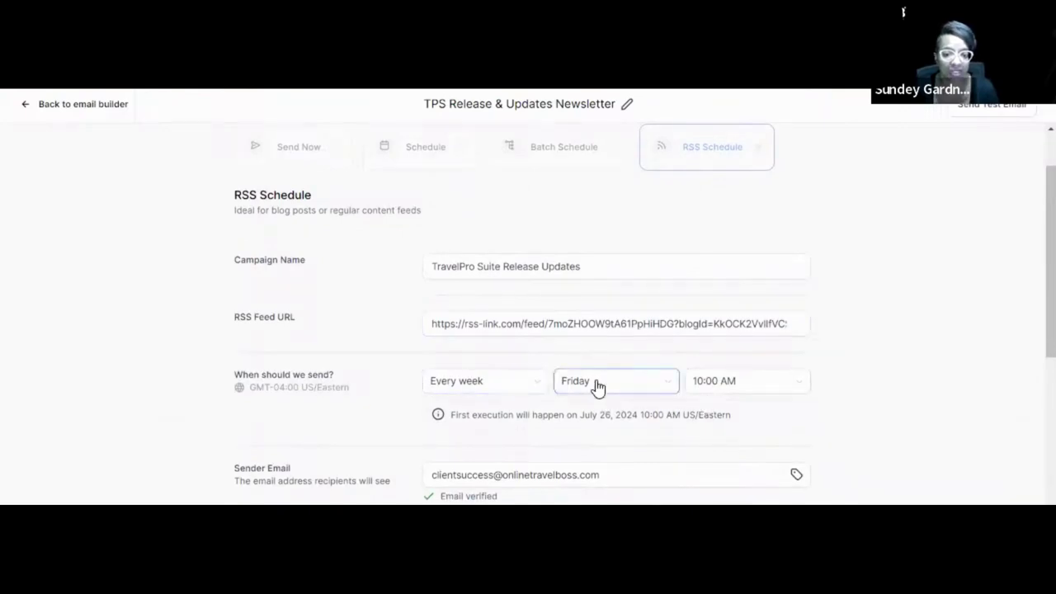
pyautogui.scroll(-2, 599, 379)
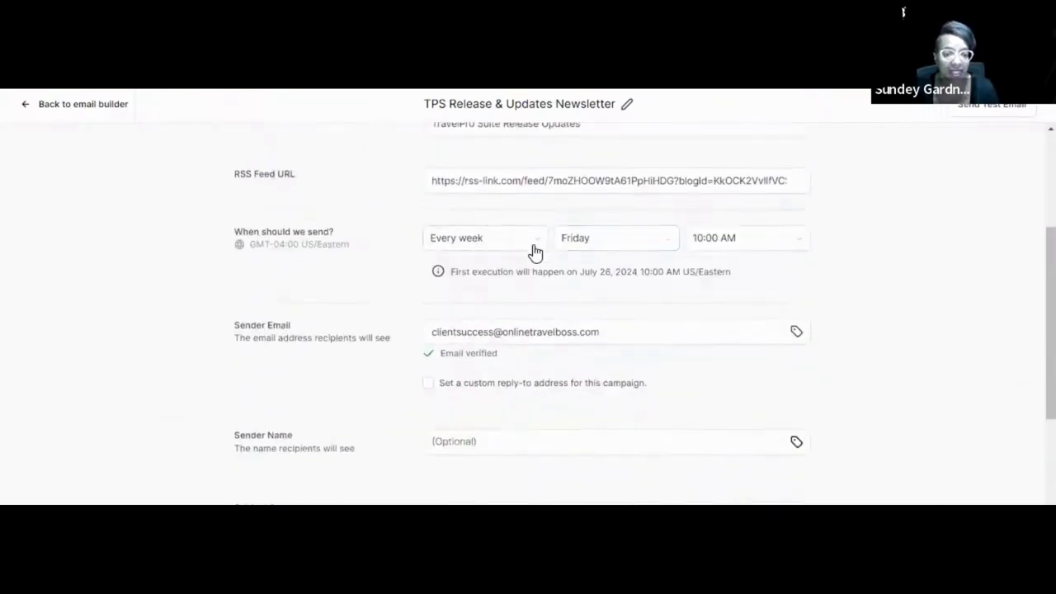
pyautogui.scroll(-2, 625, 322)
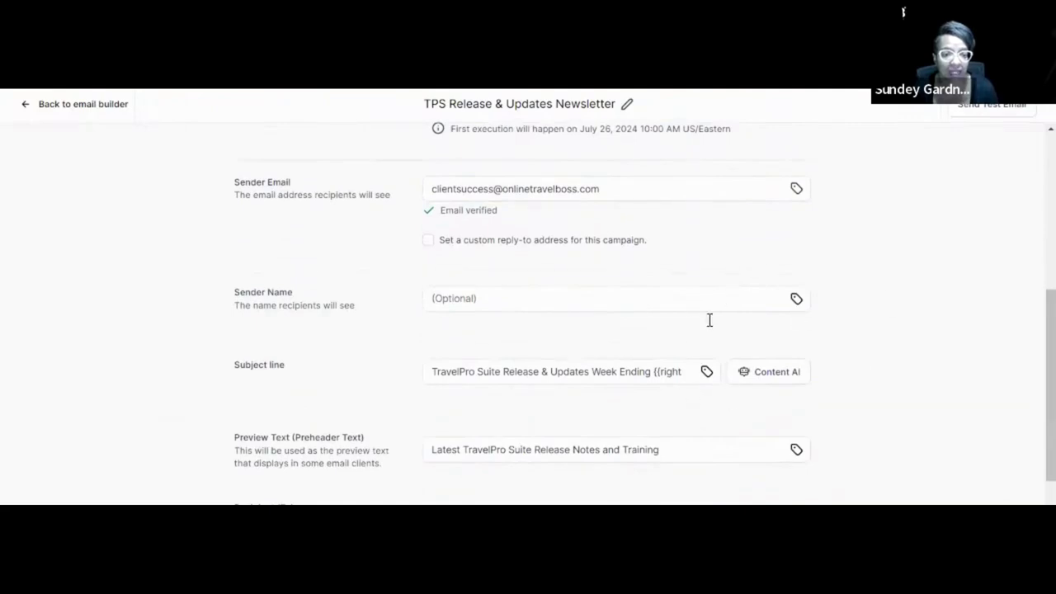
pyautogui.click(657, 375)
pyautogui.scroll(-2, 618, 352)
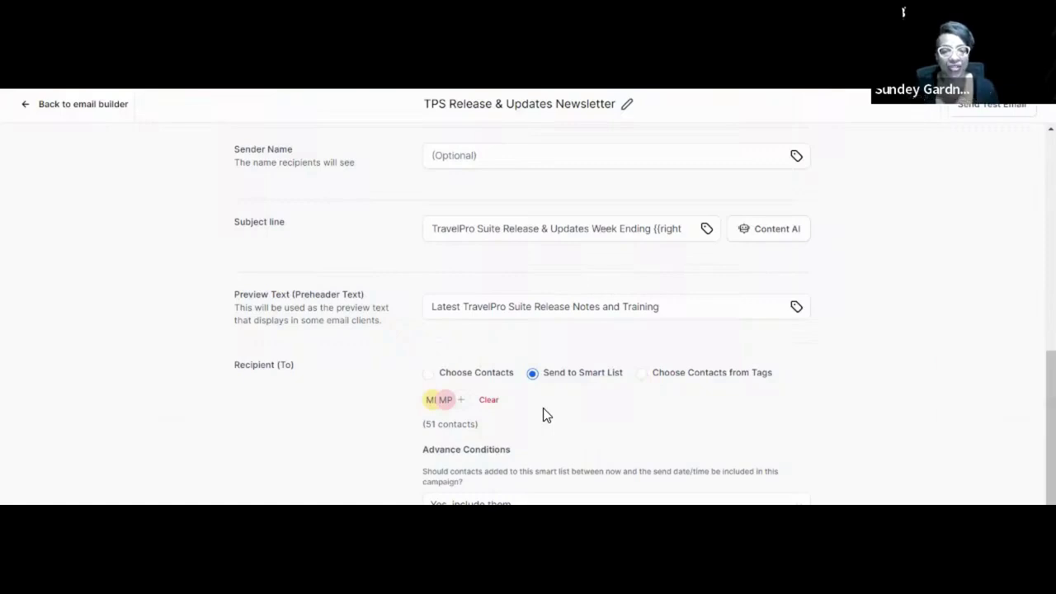
pyautogui.scroll(-1, 867, 388)
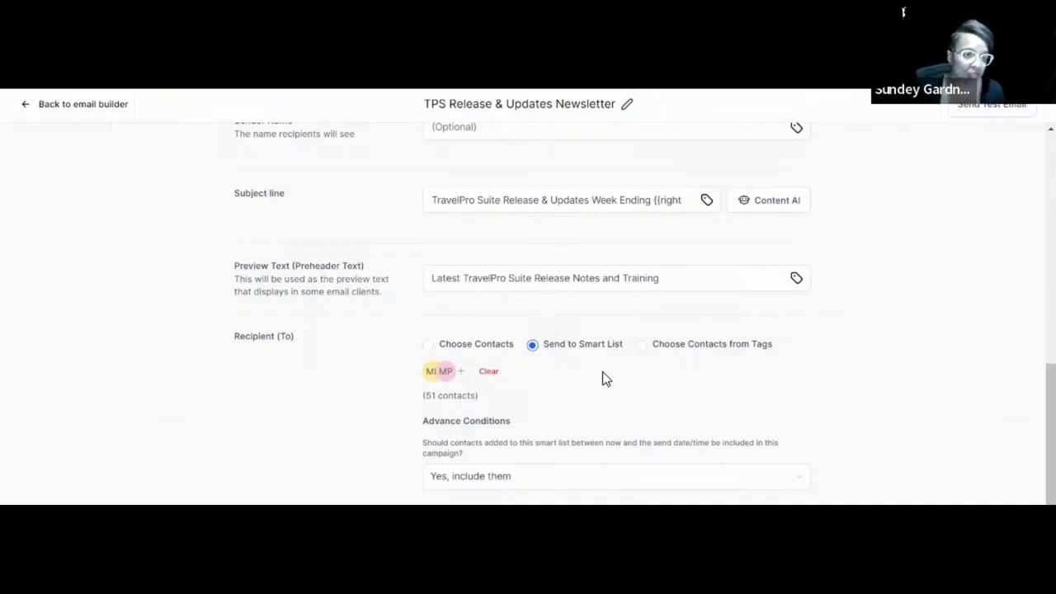
# Leave the TPS Release & Updates Newsletter schedule and editor, returning to Marketing > Emails.
pyautogui.click(95, 105)
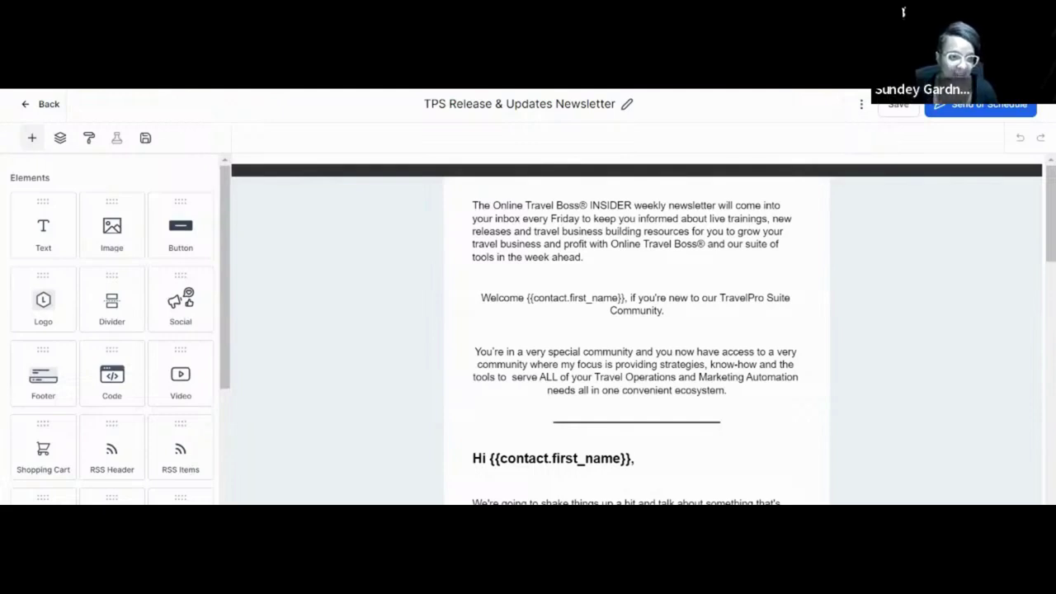
pyautogui.click(50, 111)
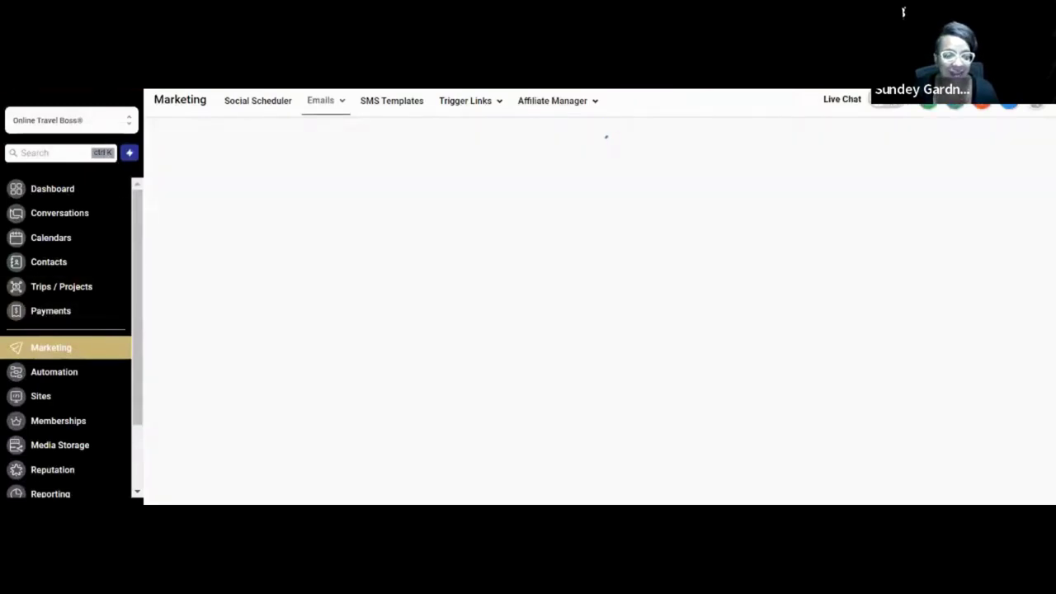
# Switch to the Pillar 4: Setup Client Communication checklist in Google Sheets.
pyautogui.hotkey('alt', 'Tab')
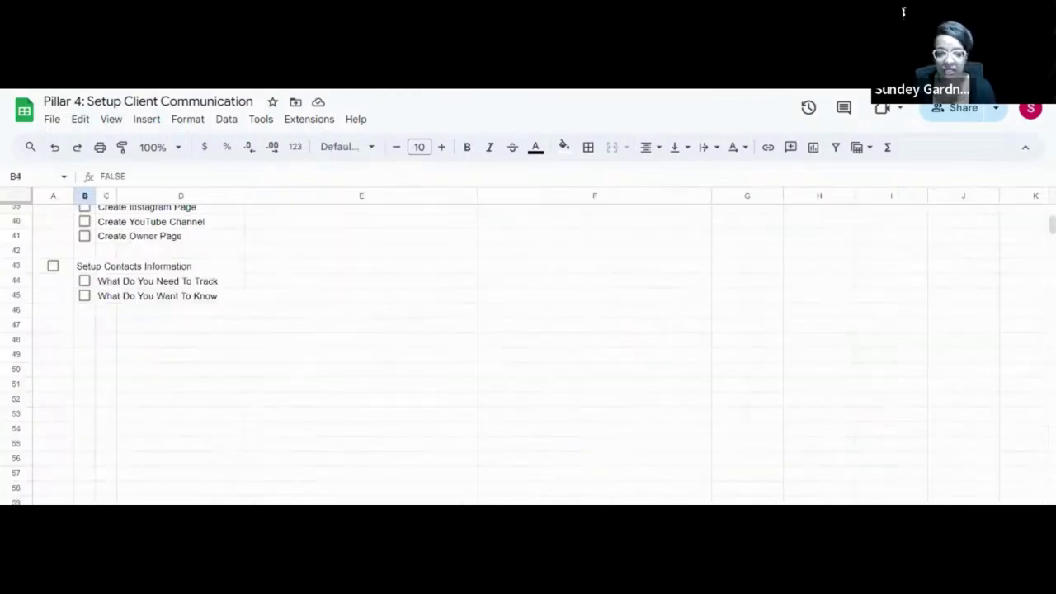
pyautogui.scroll(10, 121, 487)
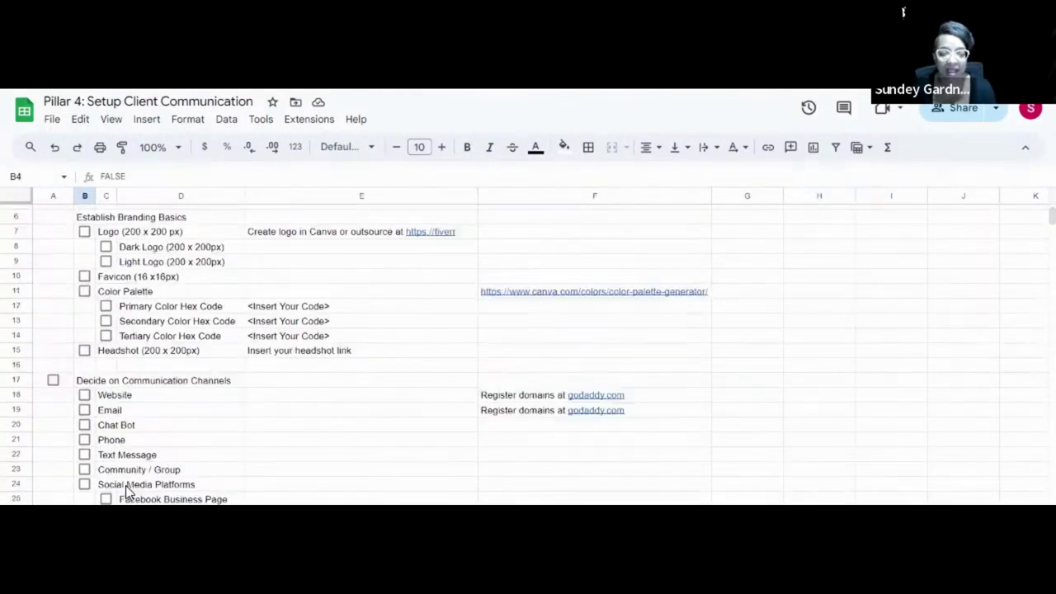
pyautogui.scroll(2, 139, 499)
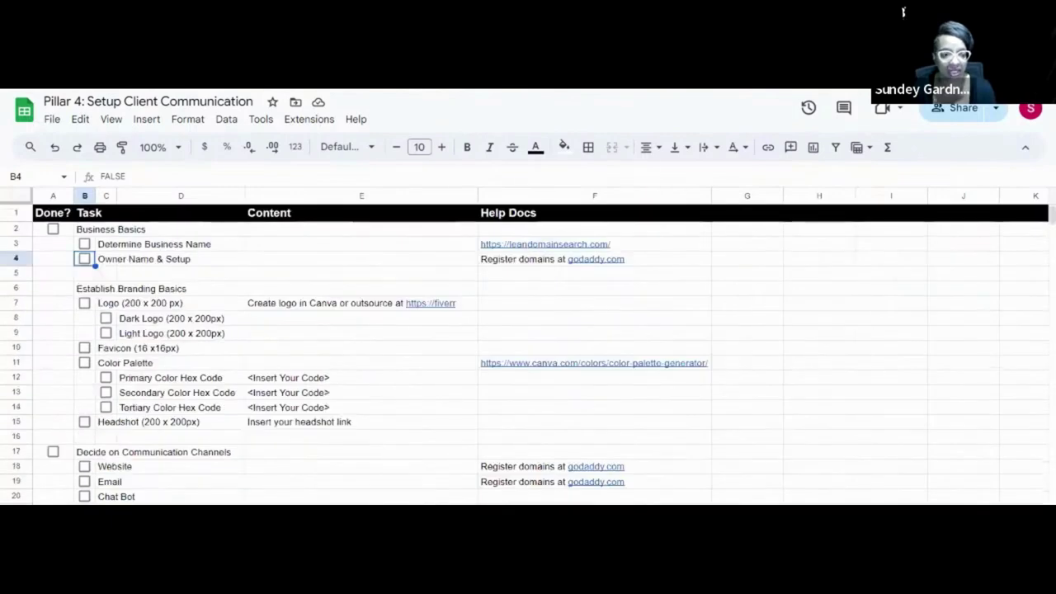
pyautogui.scroll(-2, 231, 484)
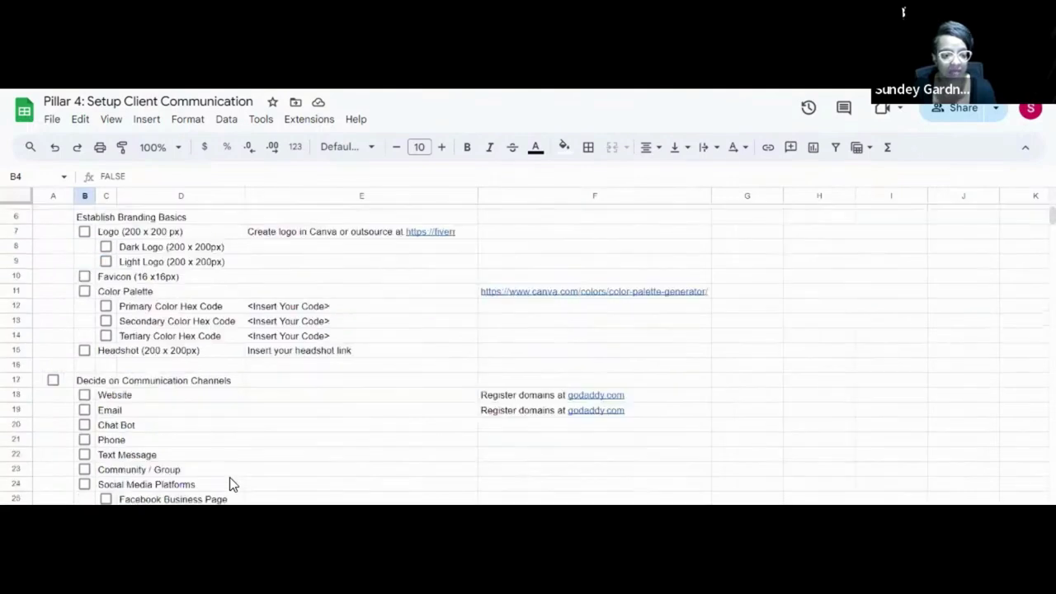
pyautogui.scroll(-2, 230, 484)
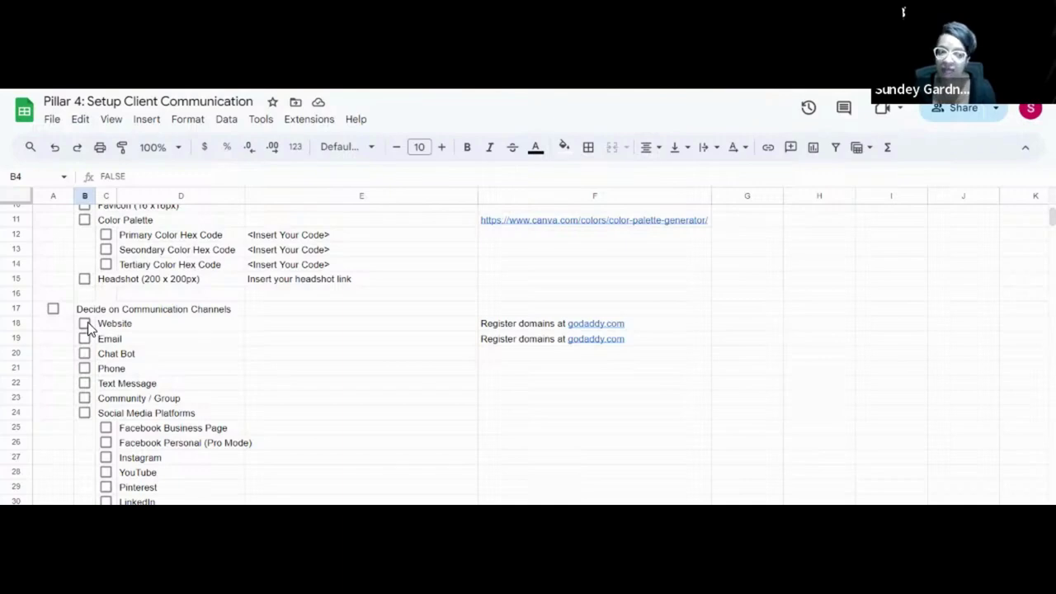
pyautogui.click(85, 323)
pyautogui.click(84, 339)
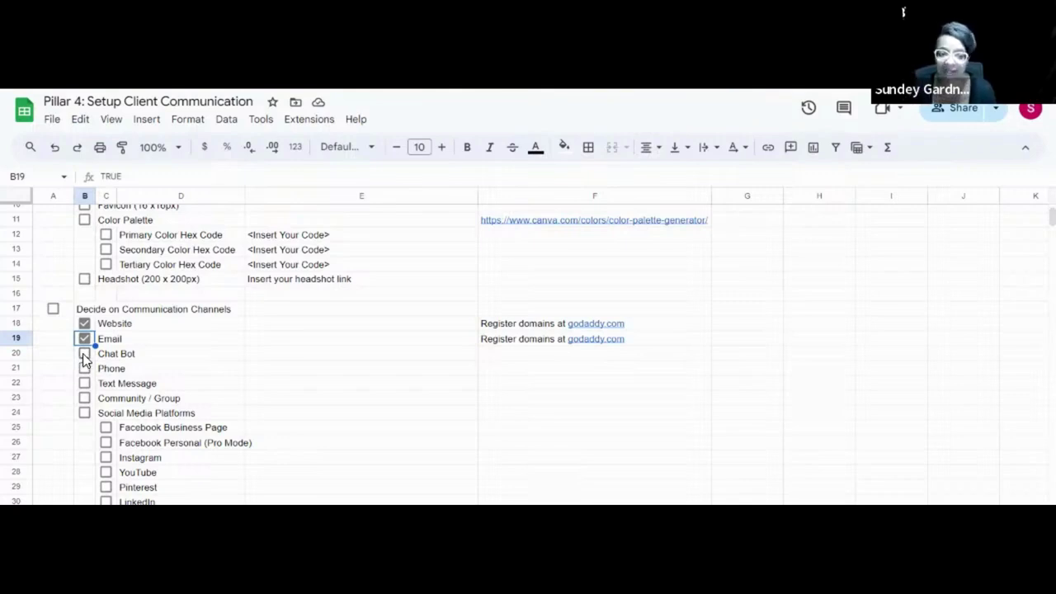
pyautogui.click(84, 354)
pyautogui.click(84, 369)
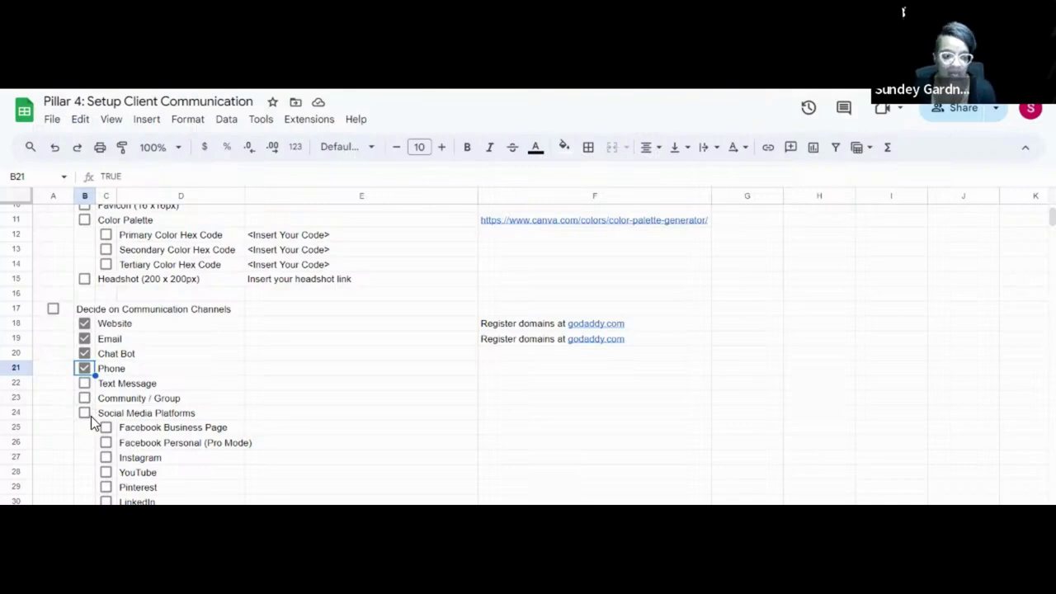
pyautogui.scroll(-2, 105, 433)
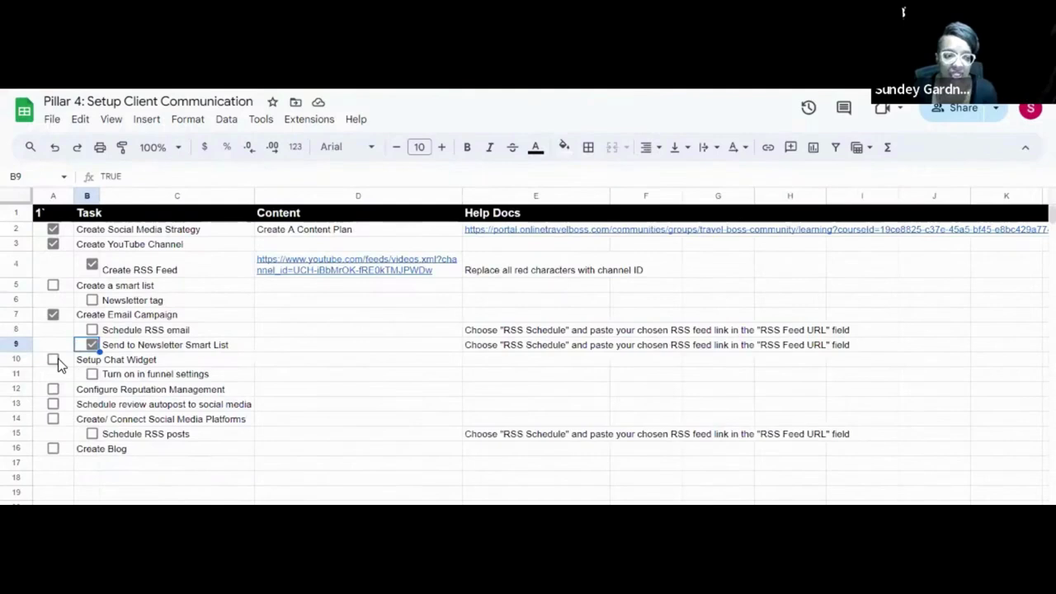
# Tick Setup Chat Widget in cell A10, then go back to Online Travel Boss.
pyautogui.click(56, 360)
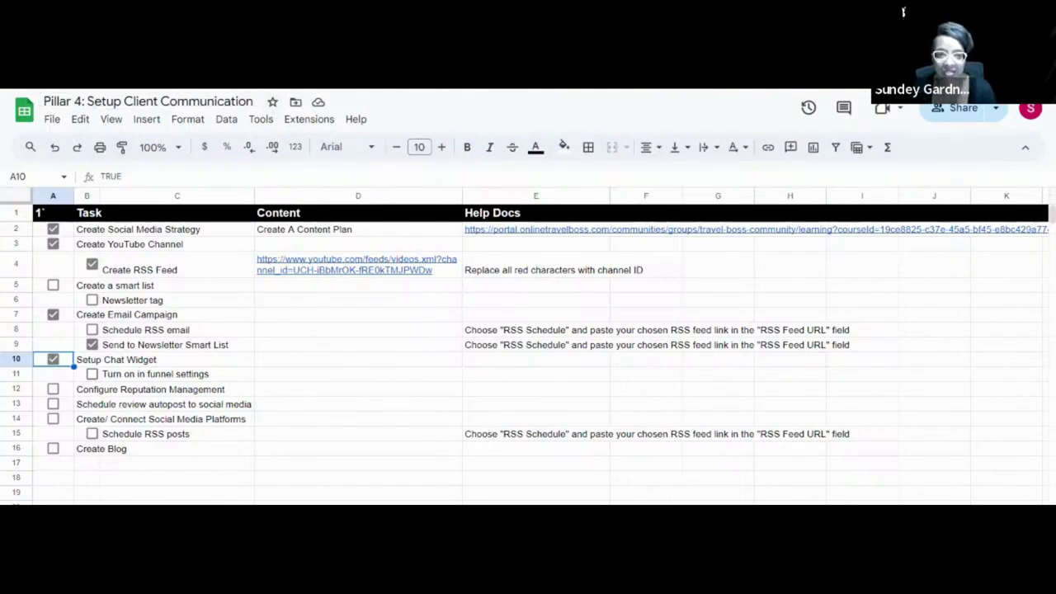
pyautogui.click(242, 78)
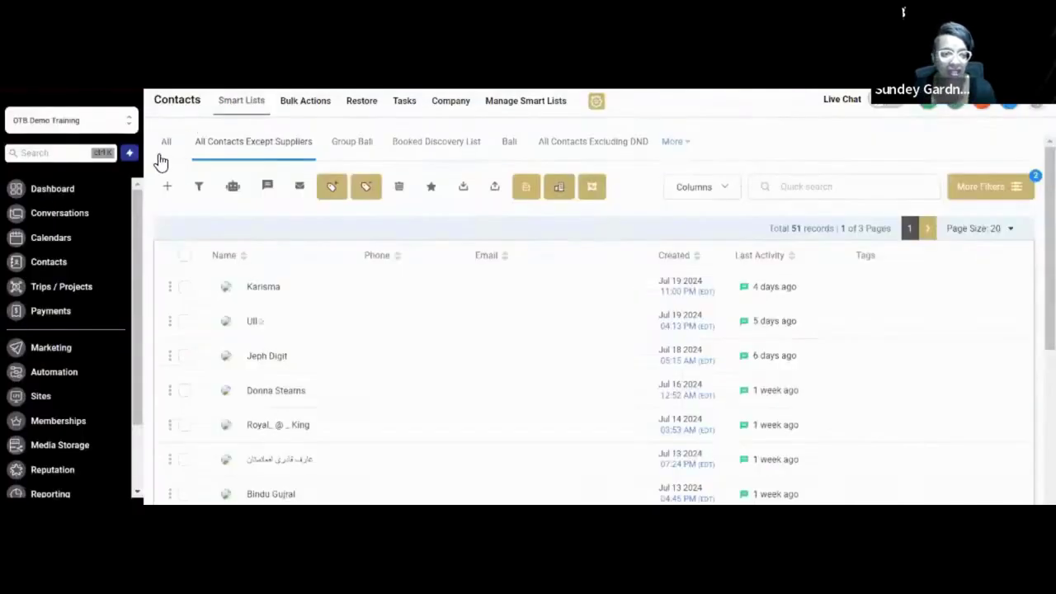
# Open the Destination Chat widget from Sites > Chat Widget in the widget editor.
pyautogui.click(59, 398)
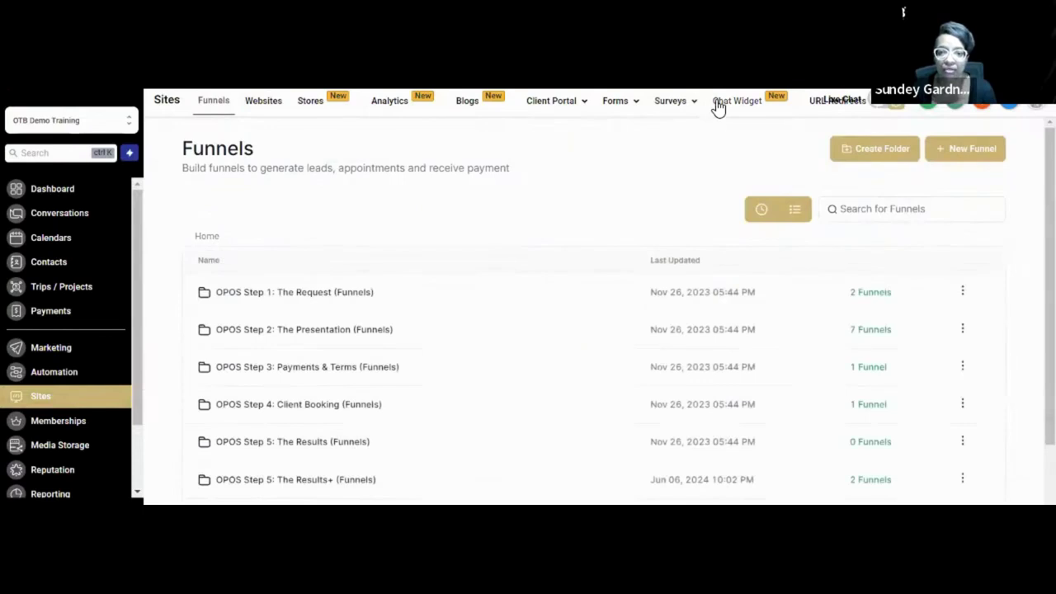
pyautogui.click(733, 106)
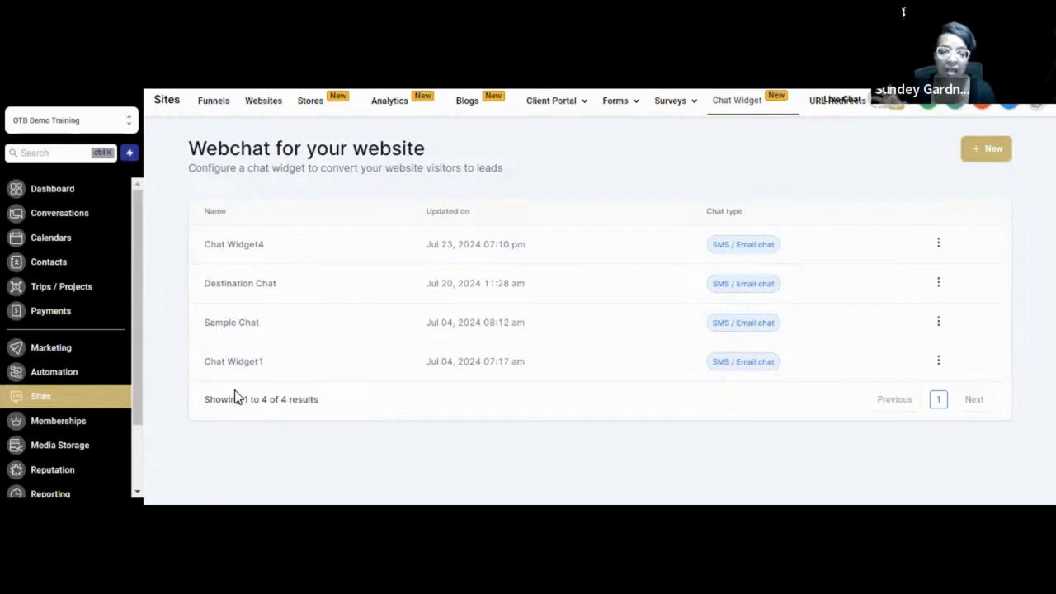
pyautogui.click(234, 290)
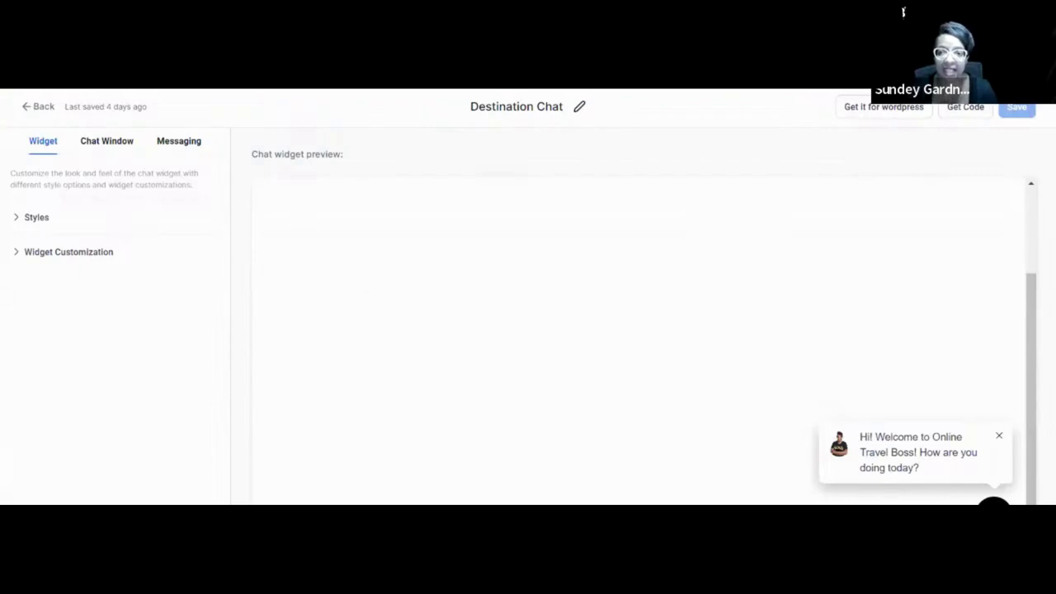
pyautogui.click(957, 111)
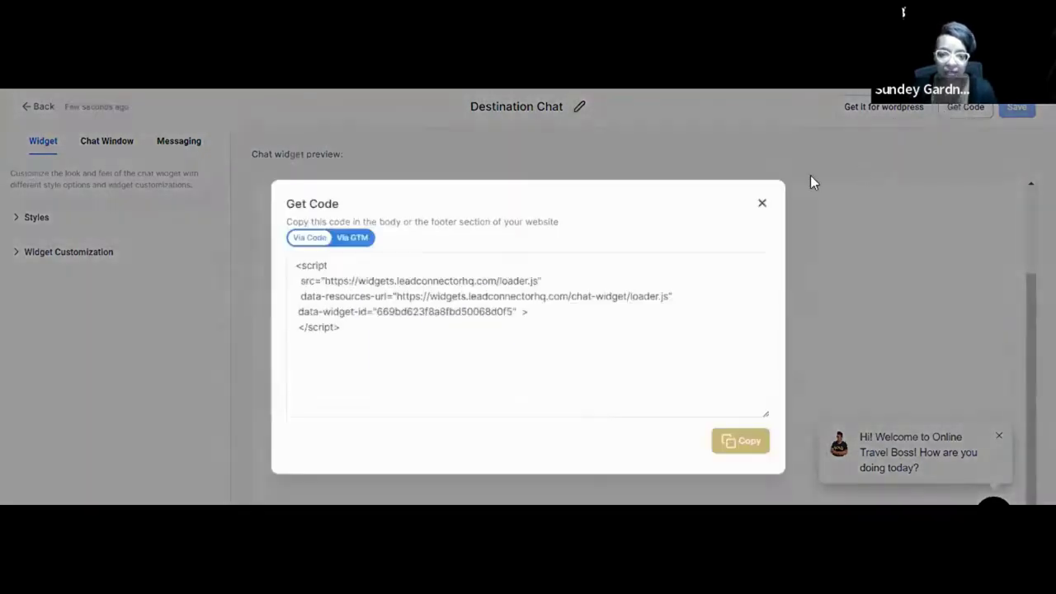
pyautogui.moveTo(362, 335); pyautogui.dragTo(297, 266)
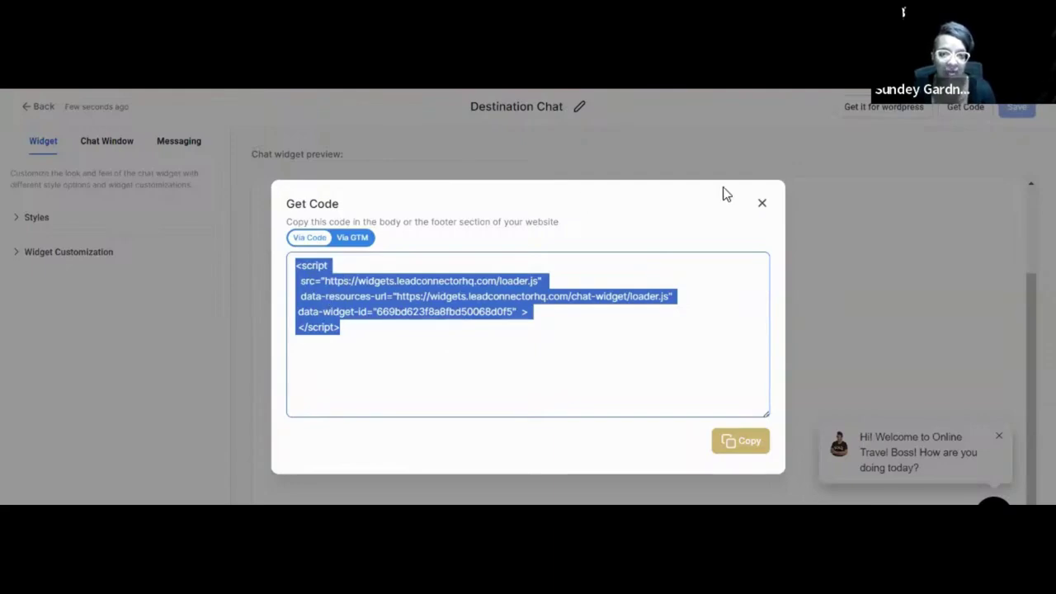
pyautogui.click(762, 203)
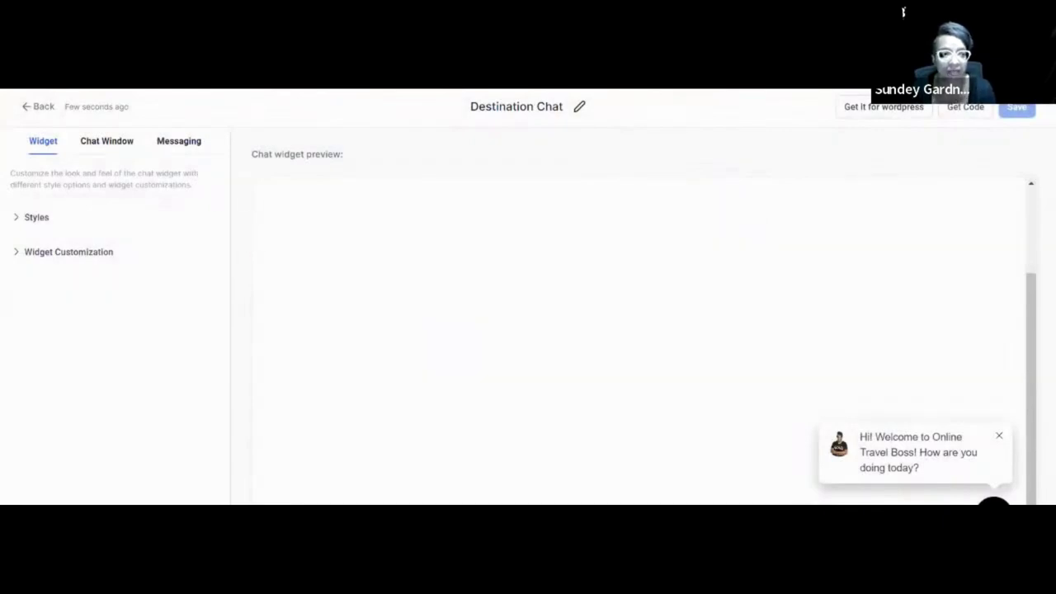
# In the Pillar 4 checklist, tick Turn on in funnel settings in row 11.
pyautogui.hotkey('ctrl', 'Tab')
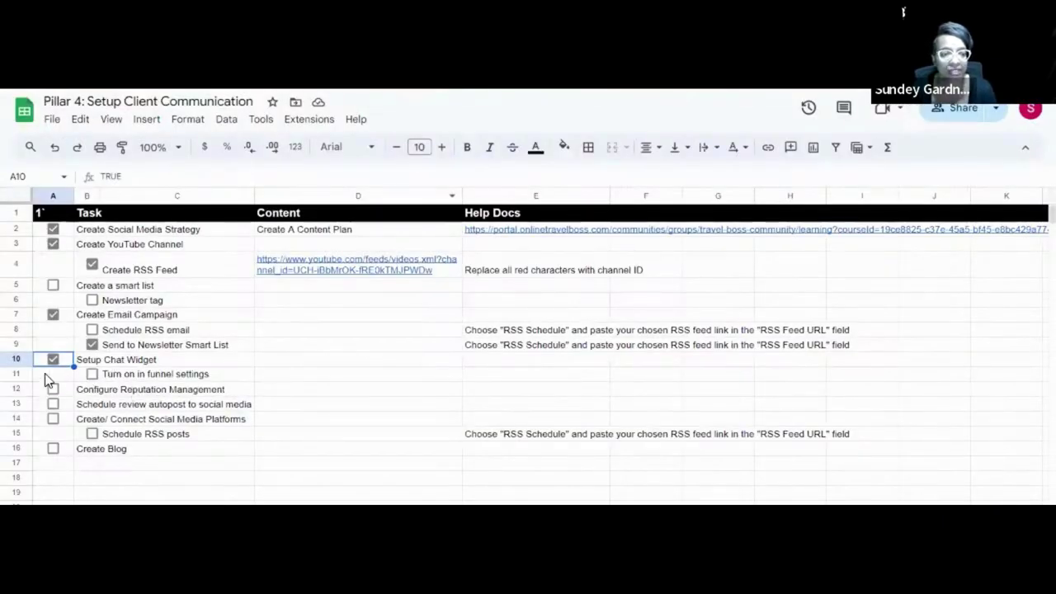
pyautogui.click(92, 376)
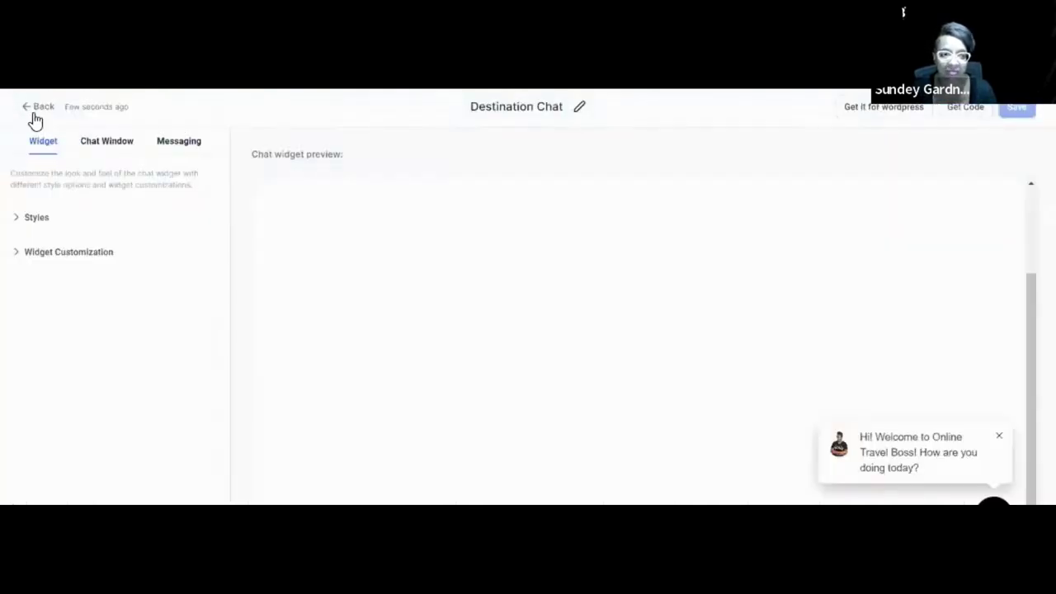
# Go back to the chat widget list and open Reputation from the sidebar.
pyautogui.click(36, 111)
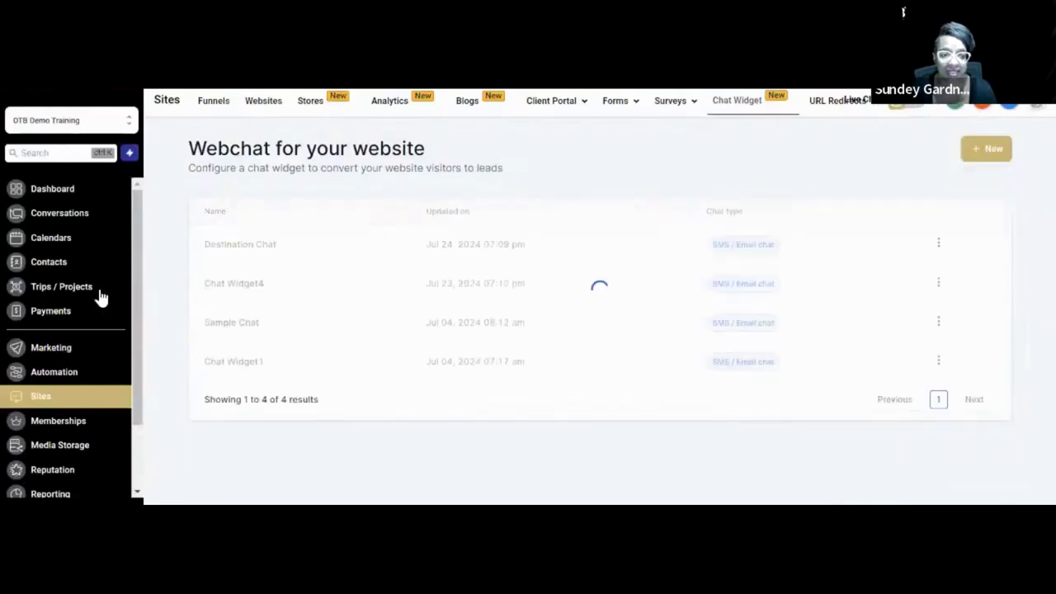
pyautogui.scroll(-2, 88, 323)
pyautogui.scroll(-1, 90, 328)
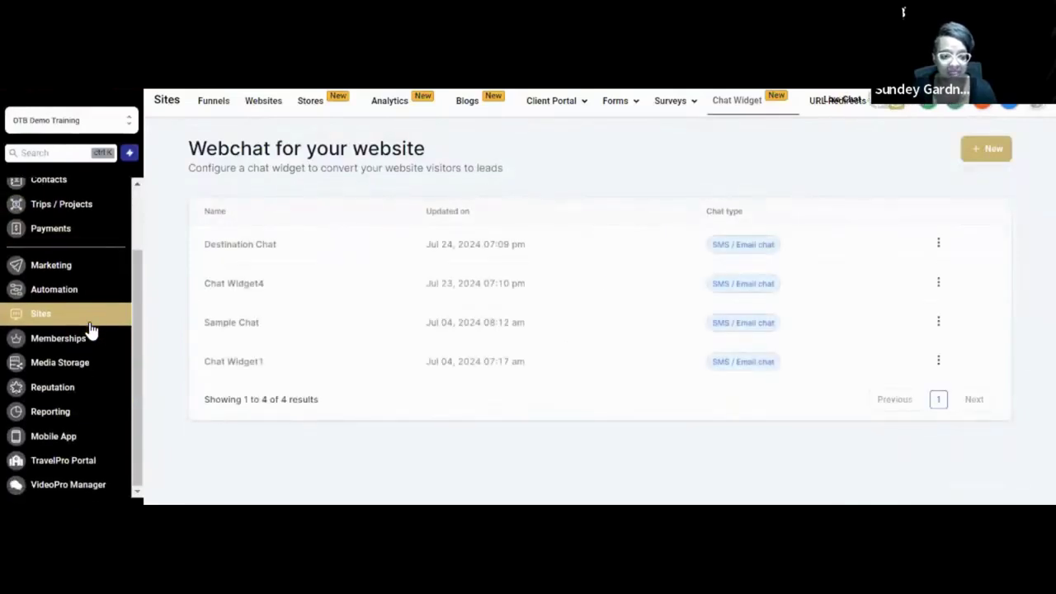
pyautogui.click(65, 386)
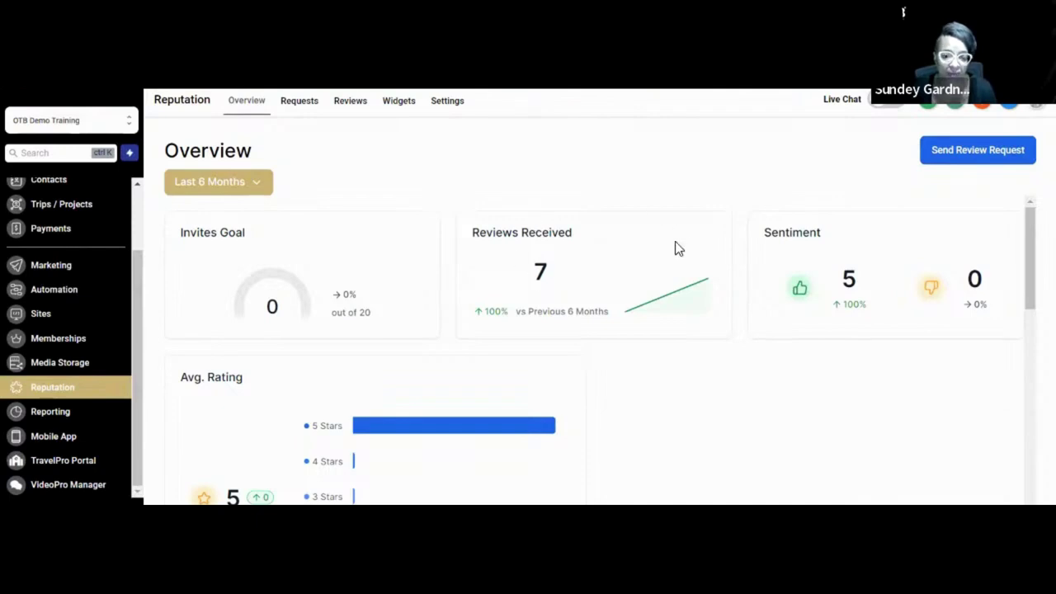
# Look over the 5-star rating breakdown and trend charts, then switch to the Pillar 4 sheet.
pyautogui.scroll(-5, 675, 241)
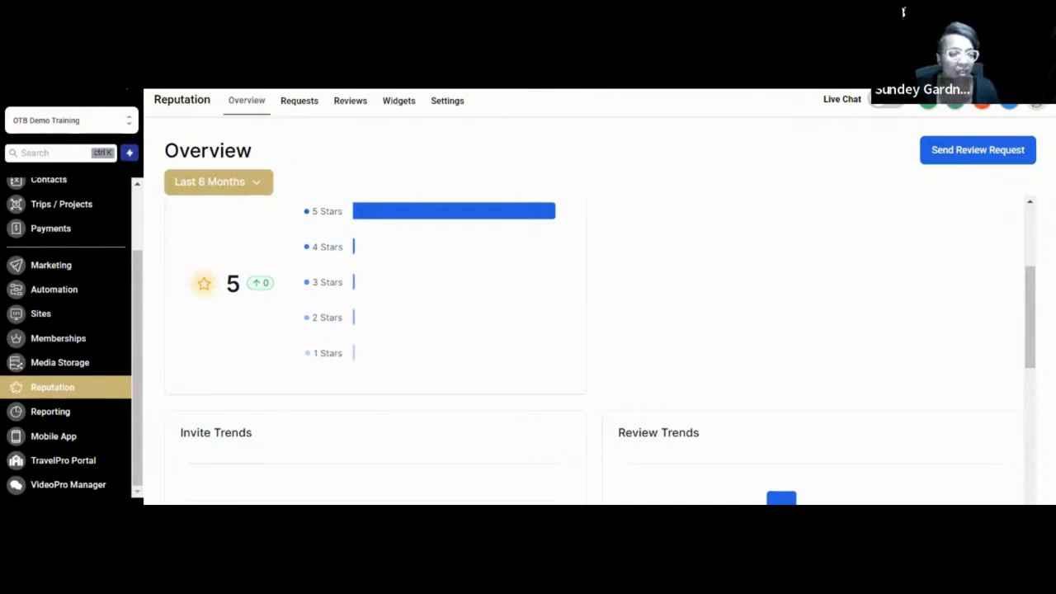
pyautogui.hotkey('ctrl', 'Tab')
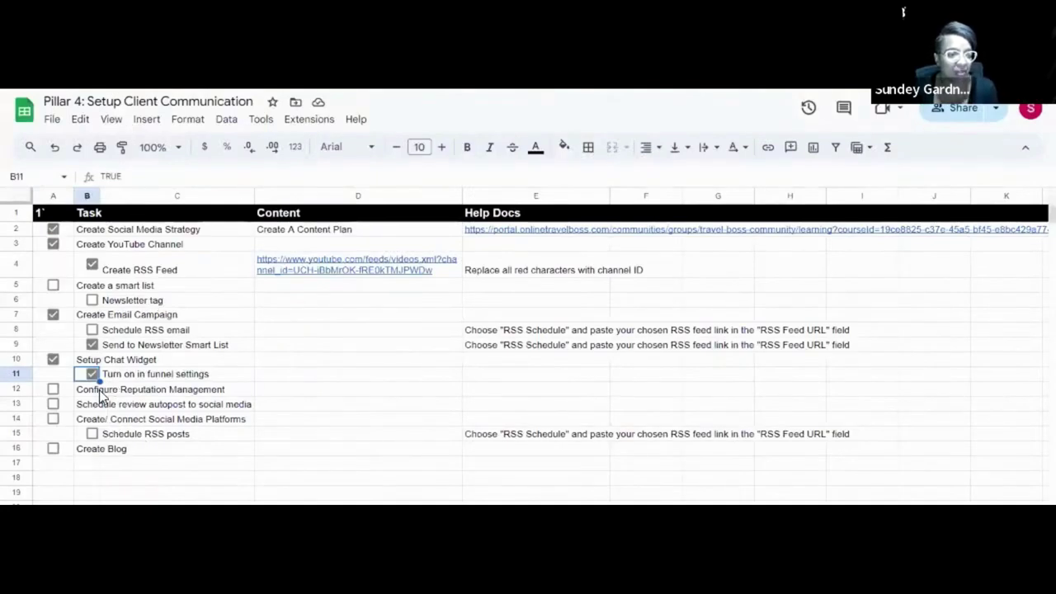
# Tick the Configure Reputation Management checkbox in cell A12.
pyautogui.click(53, 388)
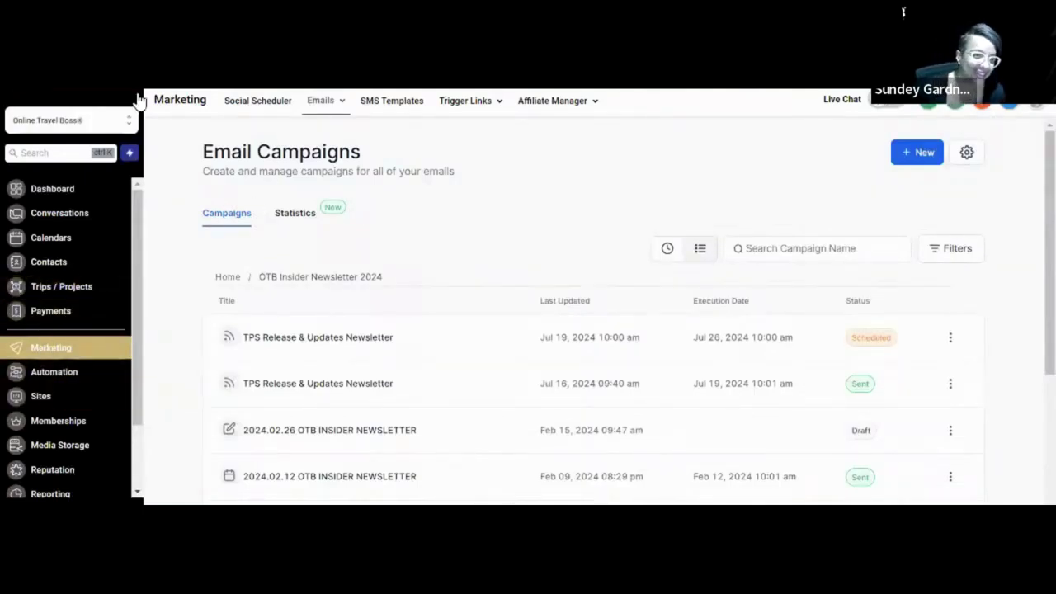
# Open Marketing's Social Scheduler and launch its Planner showing the July 2024 calendar.
pyautogui.click(243, 105)
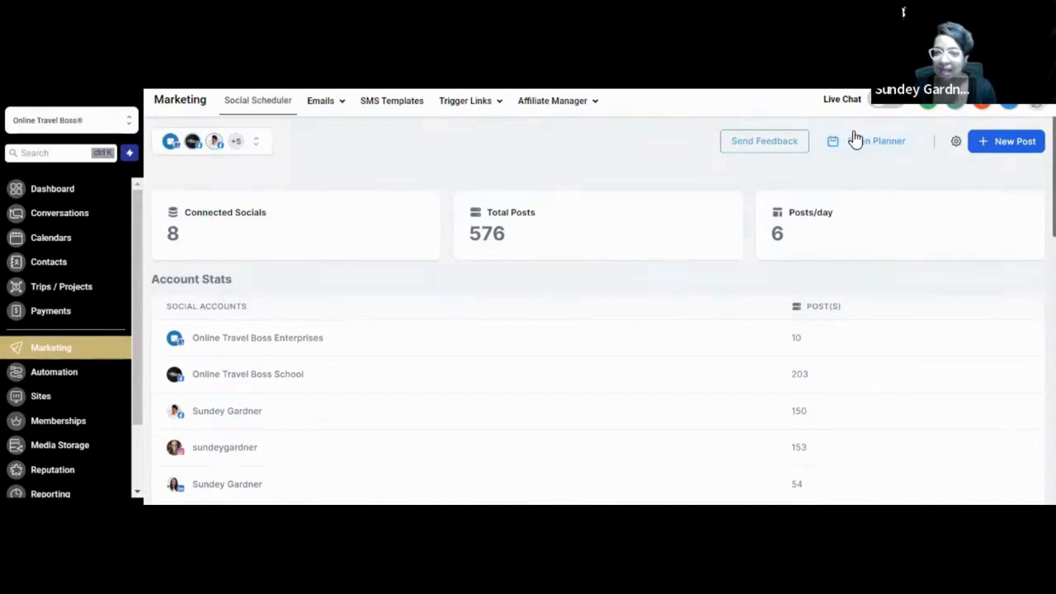
pyautogui.click(859, 153)
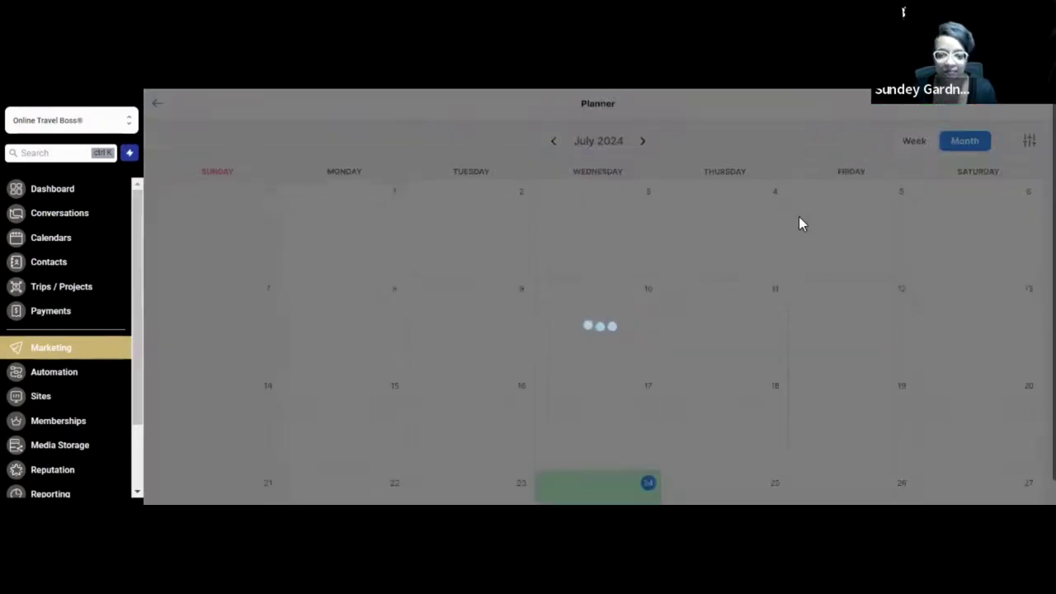